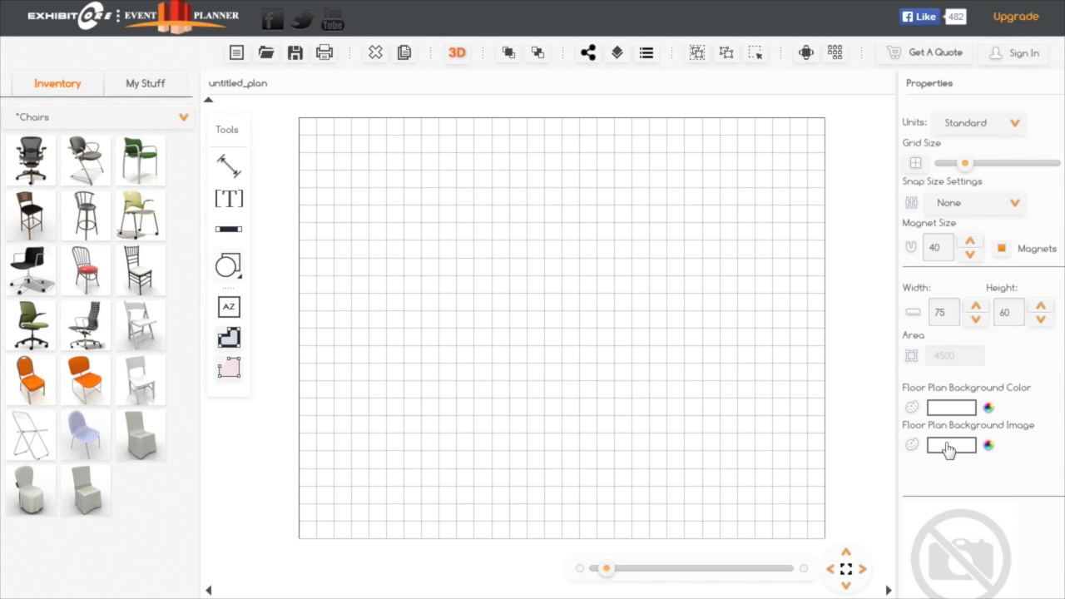
# Set the floor plan's background image to the last grass texture in the second row of swatches
pyautogui.click(949, 448)
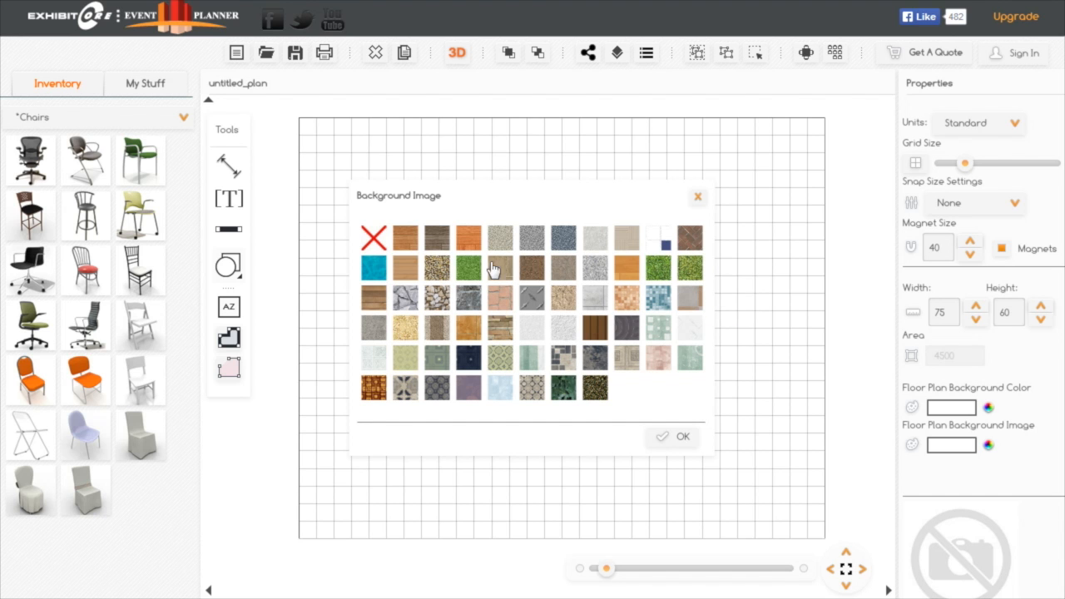
pyautogui.click(468, 272)
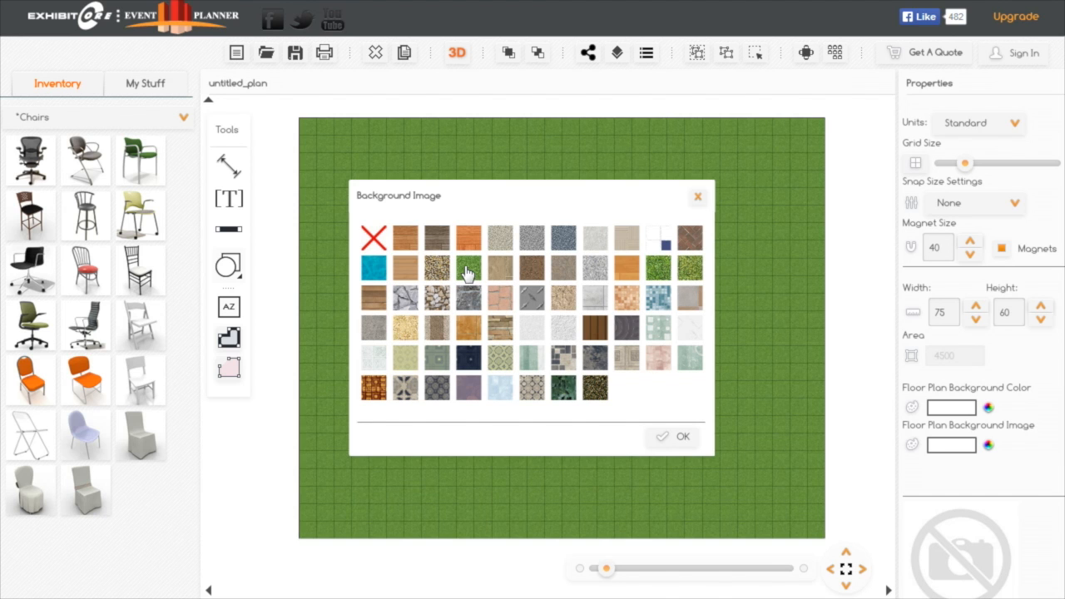
pyautogui.click(659, 274)
pyautogui.click(685, 277)
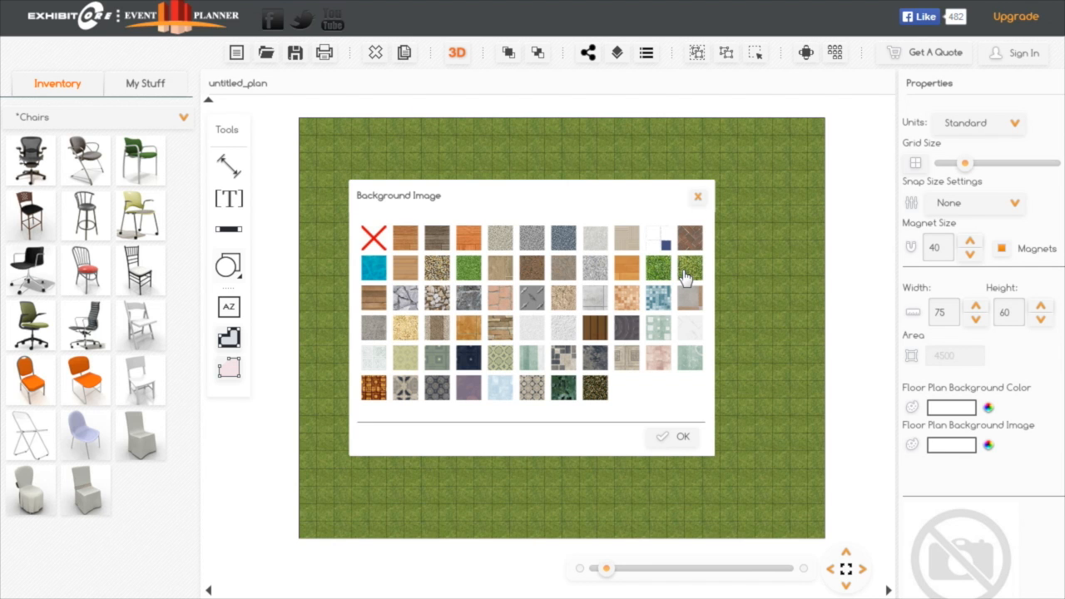
pyautogui.click(682, 437)
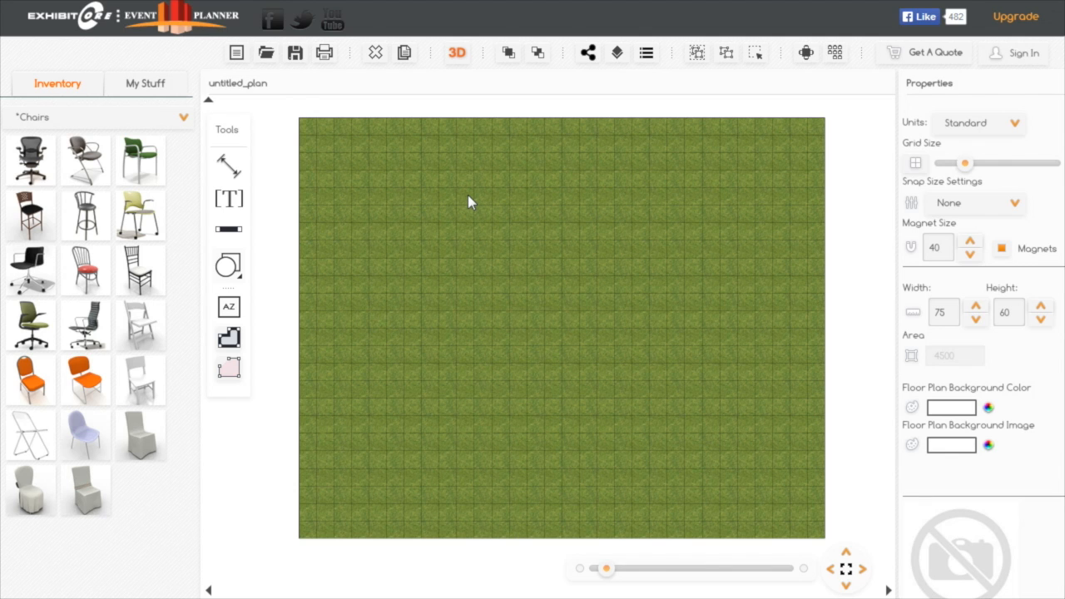
# Add a Tent 10x50 section from the Tents inventory and position it upright near the floor plan's left edge
pyautogui.click(184, 119)
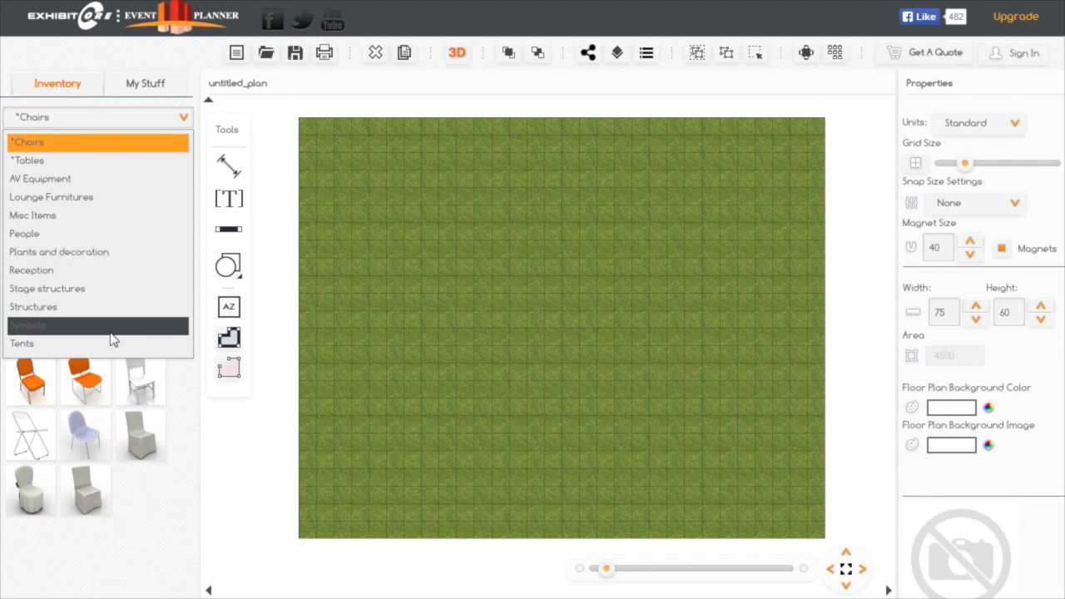
pyautogui.click(60, 345)
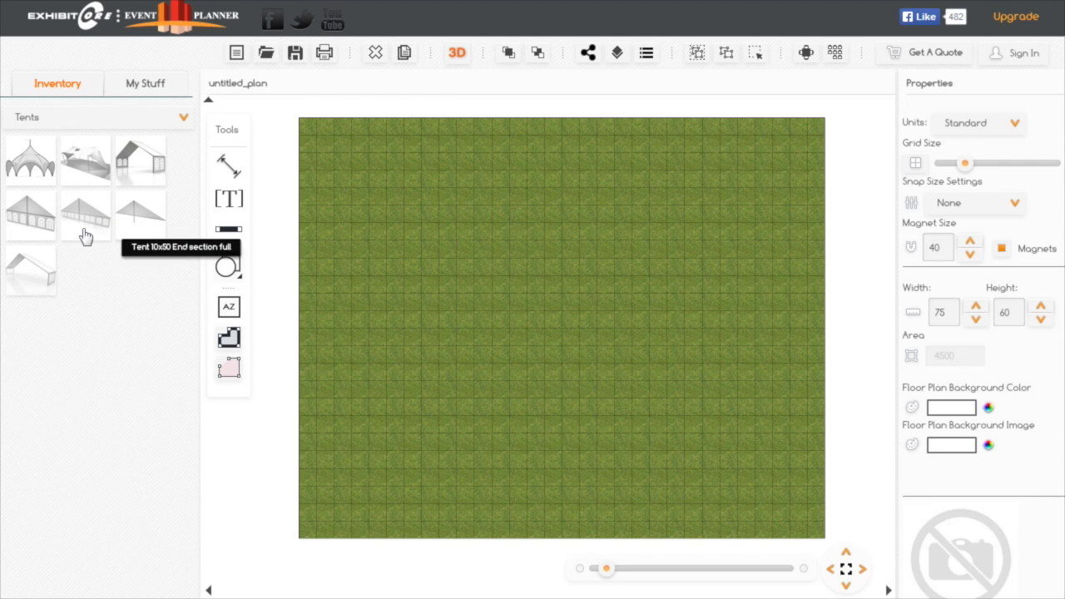
pyautogui.moveTo(25, 272); pyautogui.dragTo(410, 301)
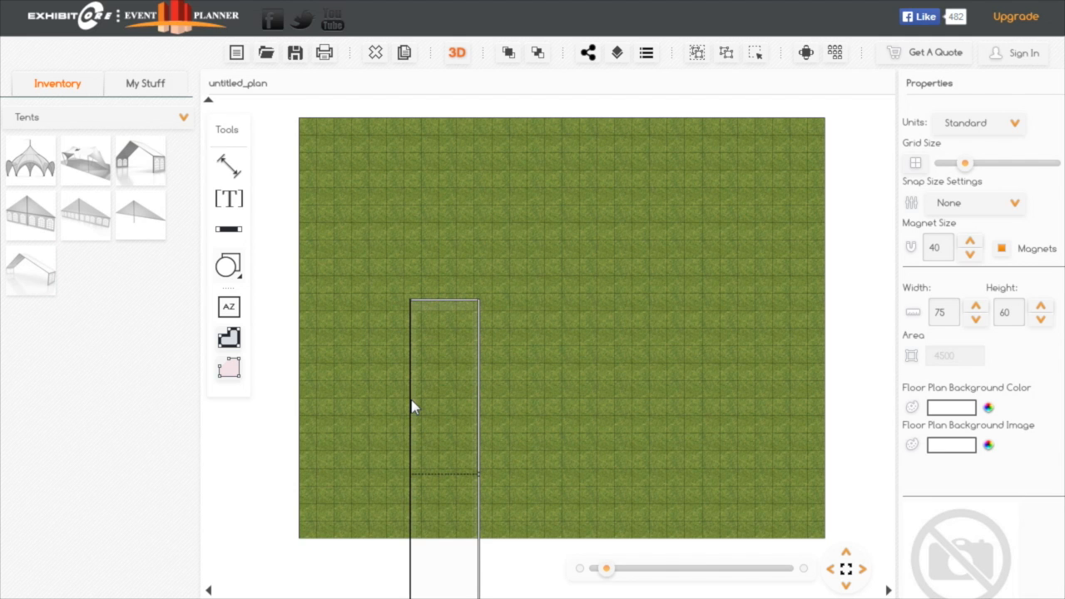
pyautogui.moveTo(411, 400); pyautogui.dragTo(319, 261)
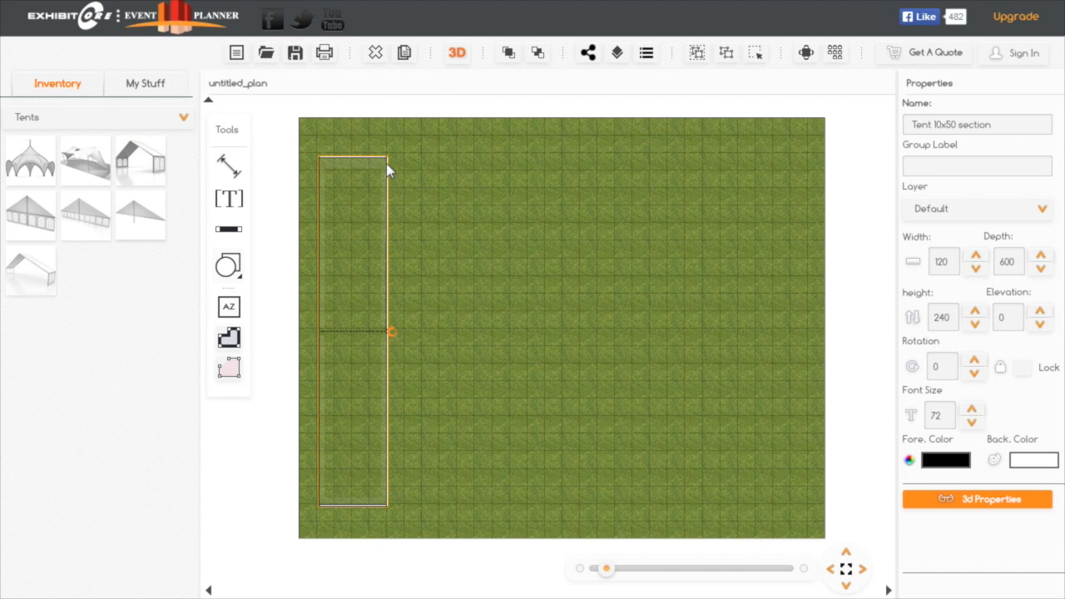
# Duplicate the tent section and snap the copy against its right side, using a magnet size of 100
pyautogui.click(405, 56)
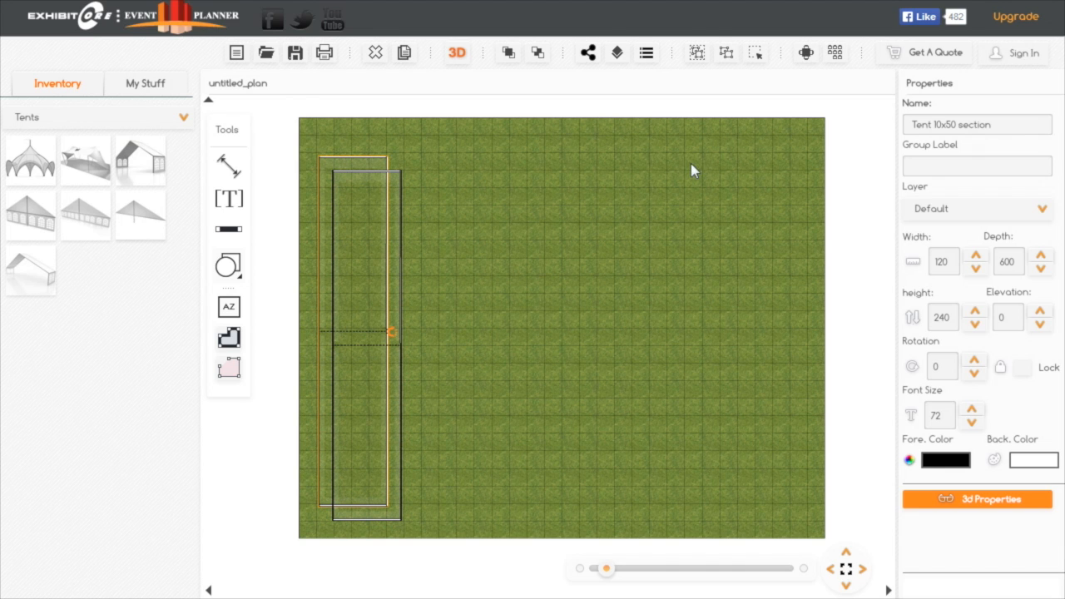
pyautogui.click(834, 221)
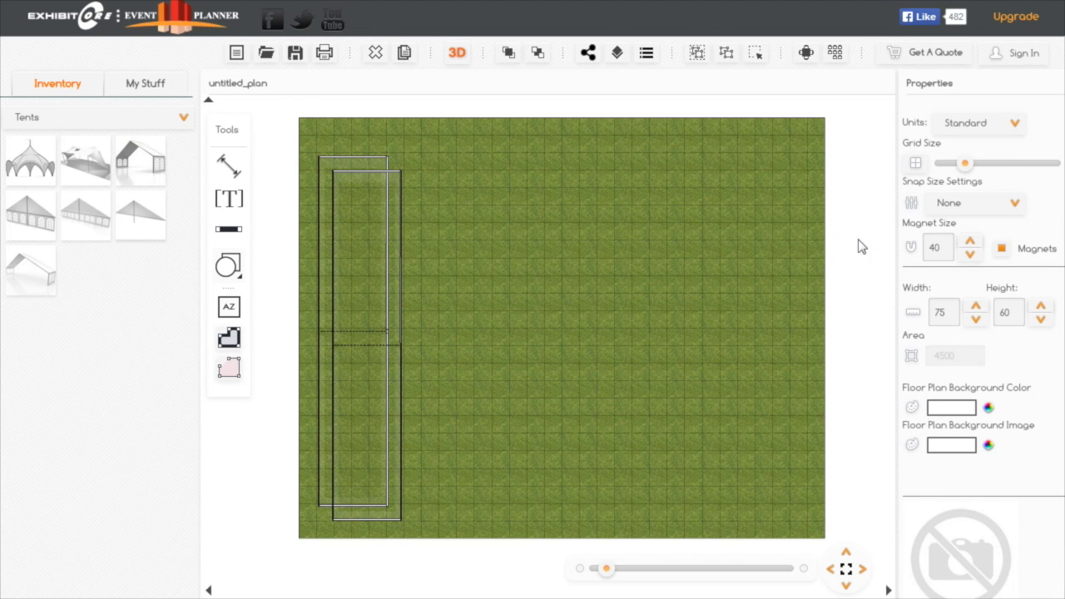
pyautogui.doubleClick(945, 248)
pyautogui.write('100')
pyautogui.press('Return')
pyautogui.click(398, 177)
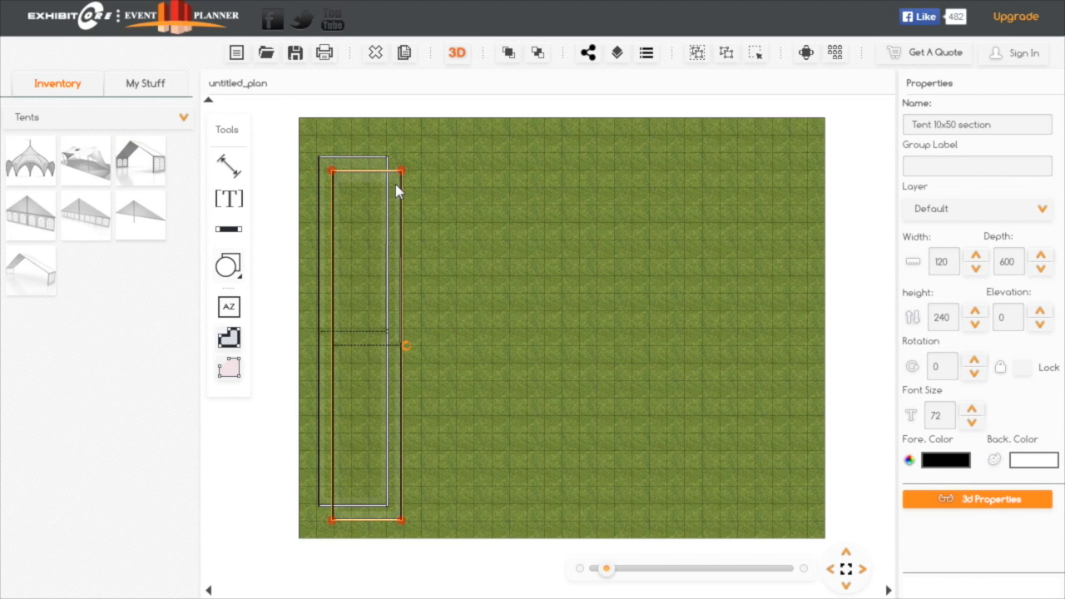
pyautogui.moveTo(401, 177); pyautogui.dragTo(451, 159)
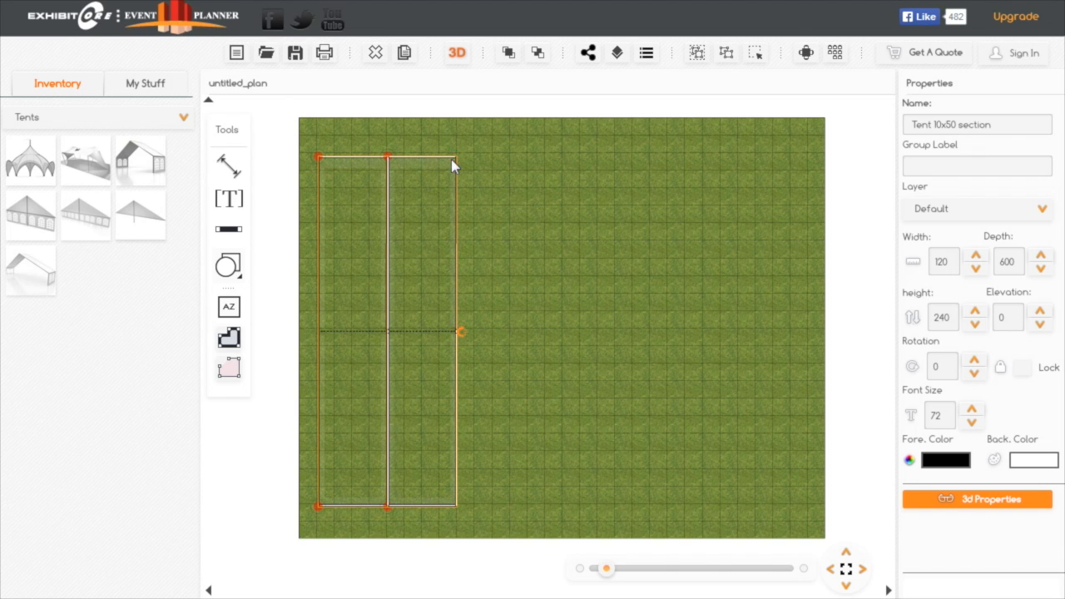
# Add three more copies of the tent section, snapping each against the previous one to form a row of five
pyautogui.click(407, 57)
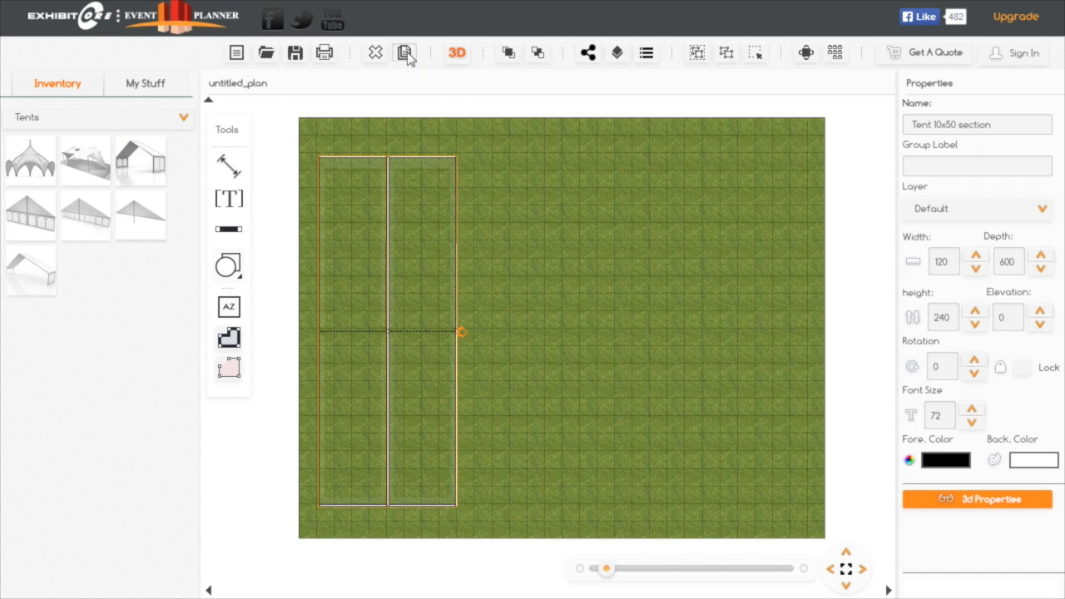
pyautogui.click(472, 176)
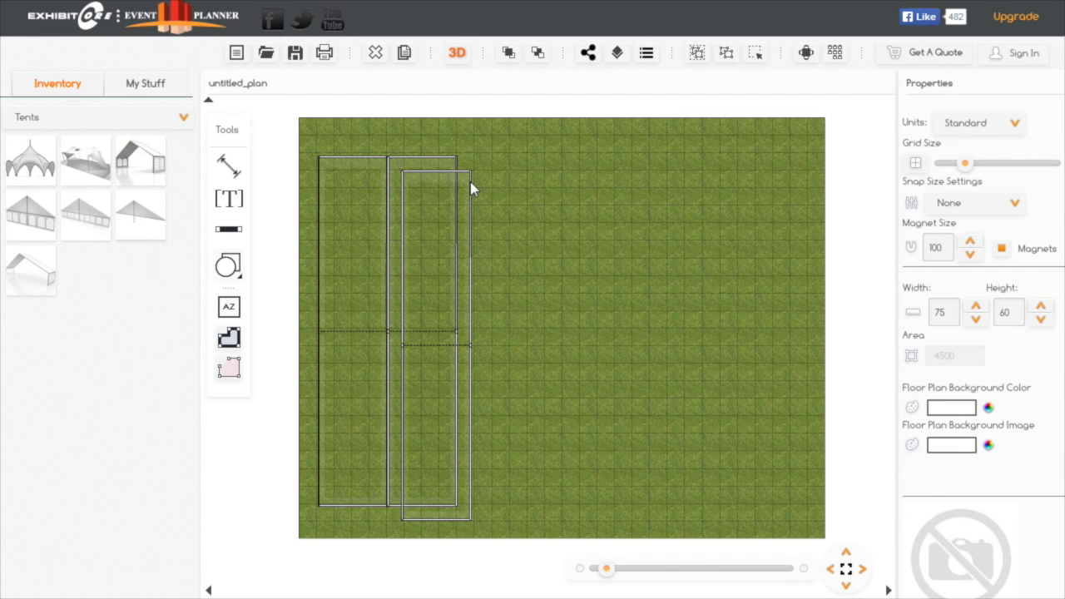
pyautogui.moveTo(472, 189); pyautogui.dragTo(523, 175)
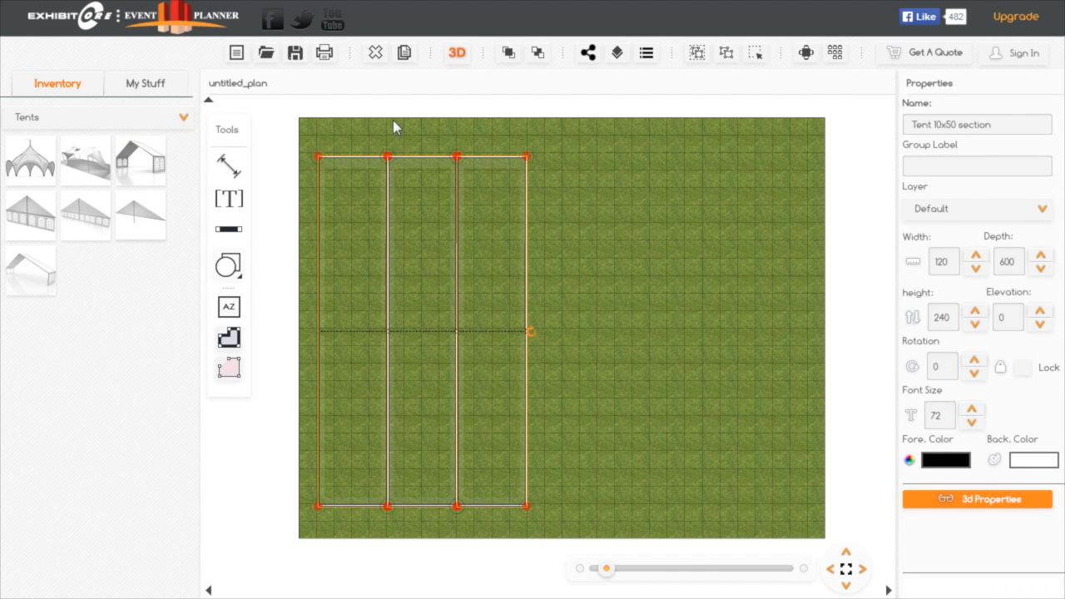
pyautogui.click(404, 53)
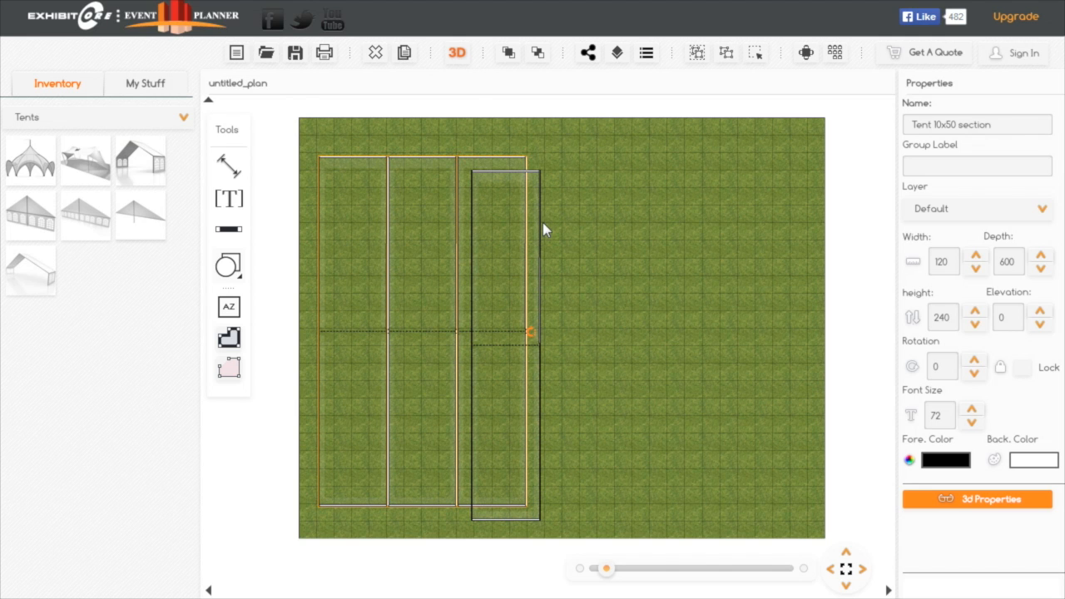
pyautogui.moveTo(540, 225); pyautogui.dragTo(601, 222)
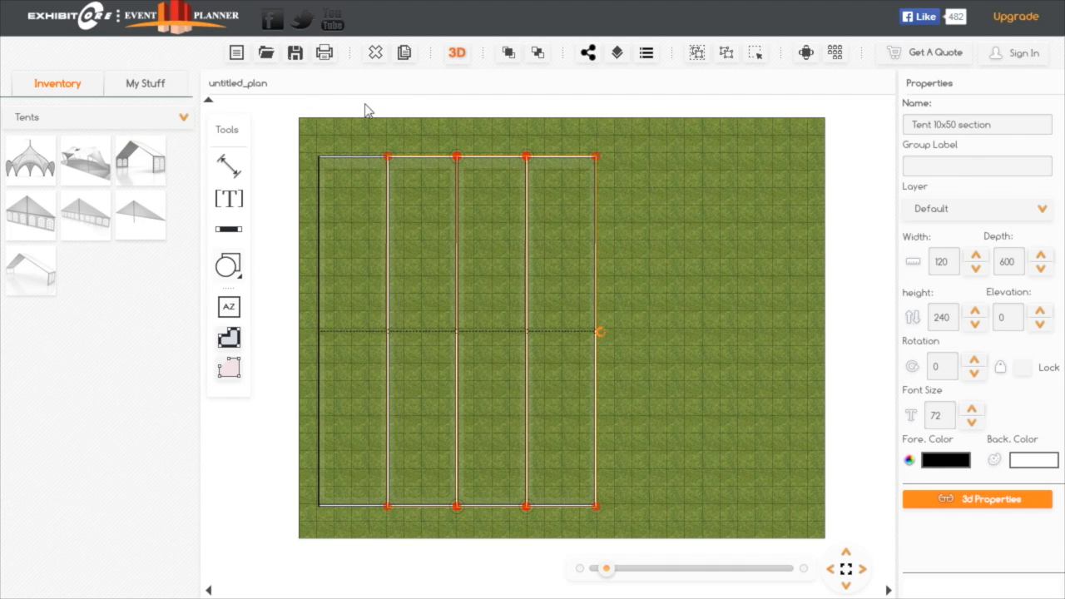
pyautogui.click(405, 51)
pyautogui.click(405, 53)
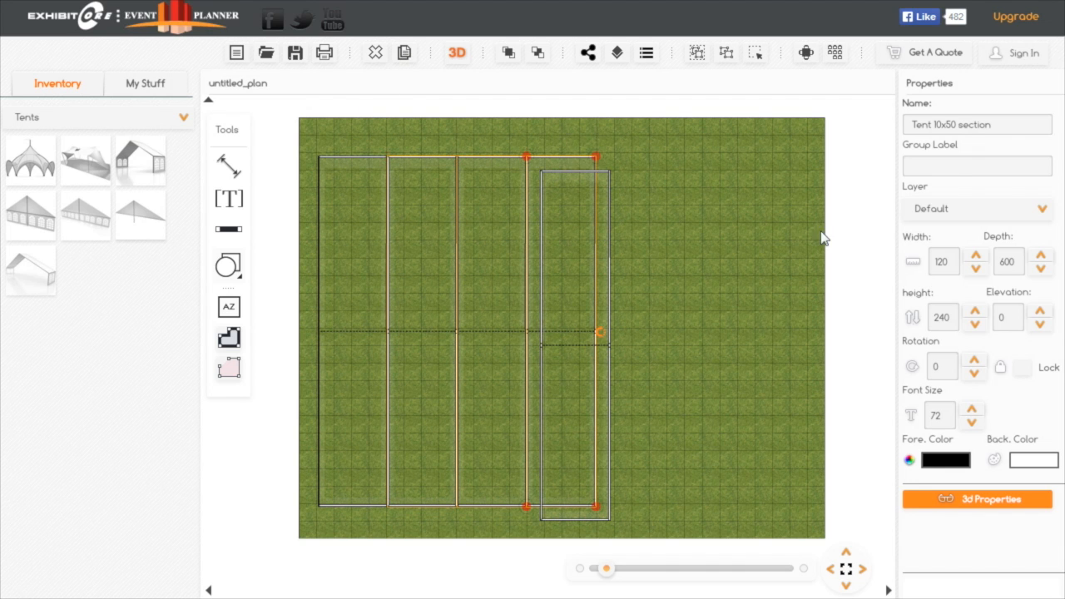
pyautogui.moveTo(611, 265); pyautogui.dragTo(663, 257)
pyautogui.click(662, 258)
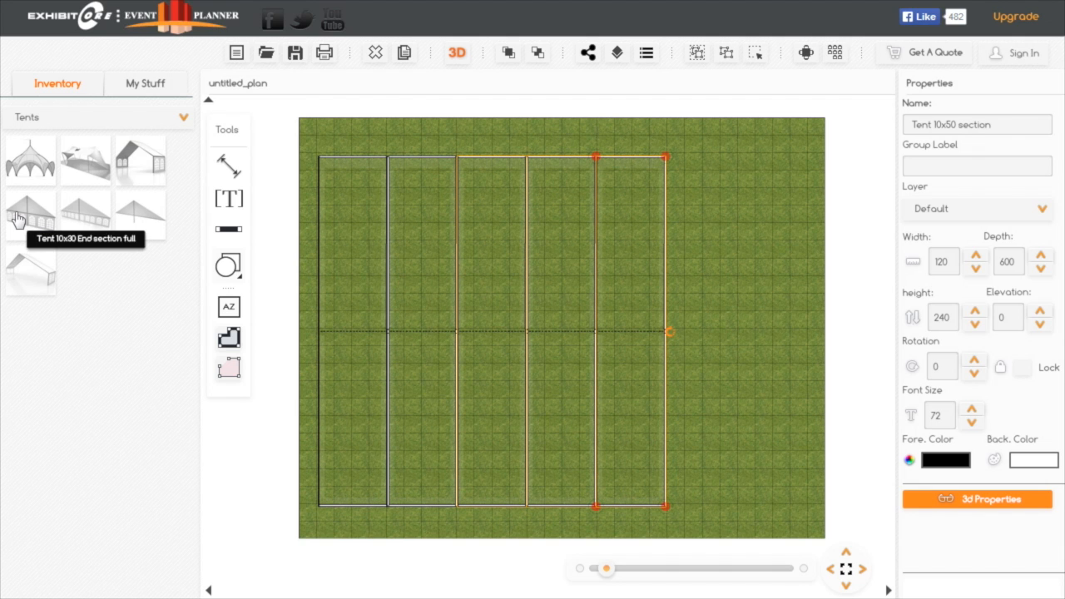
# Place a Tent 10x50 End section full along the left end of the tent row and lock it
pyautogui.moveTo(83, 208); pyautogui.dragTo(318, 188)
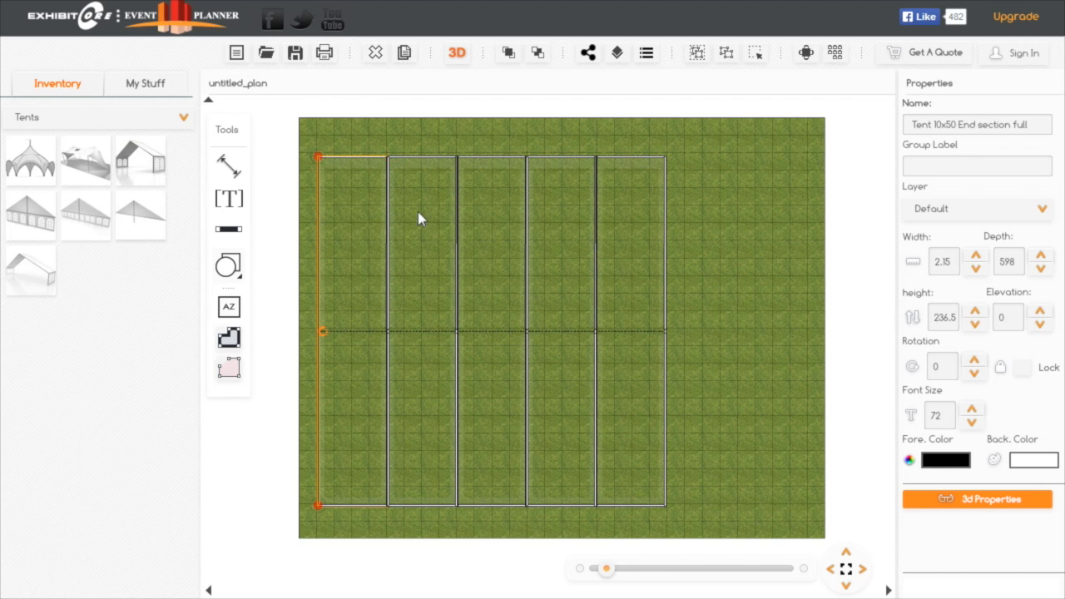
pyautogui.click(1022, 369)
pyautogui.click(372, 162)
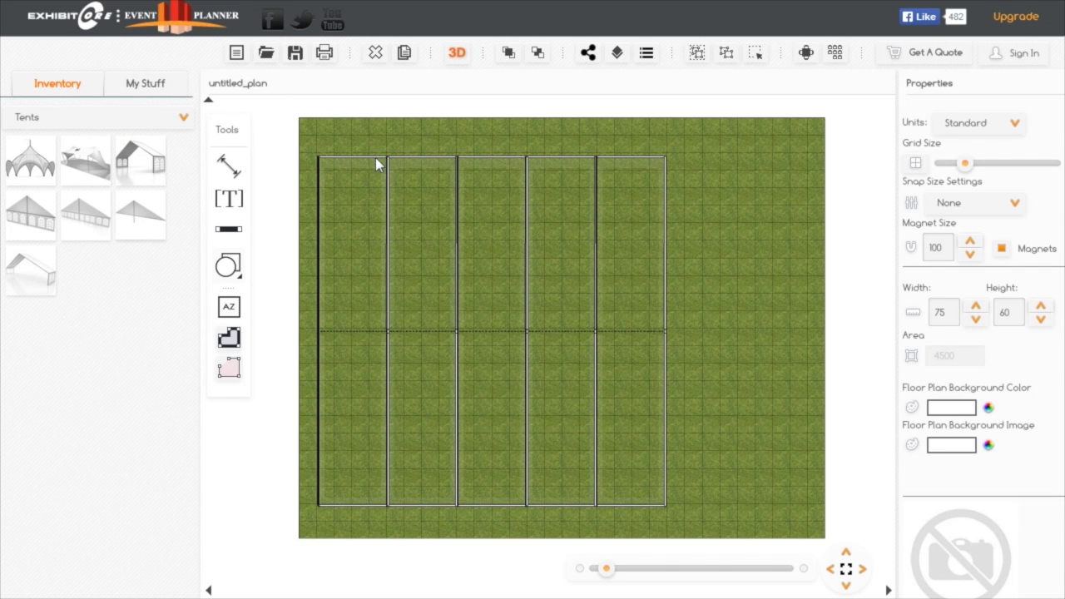
# Lock each of the five Tent 10x50 sections in place, working from left to right
pyautogui.click(376, 160)
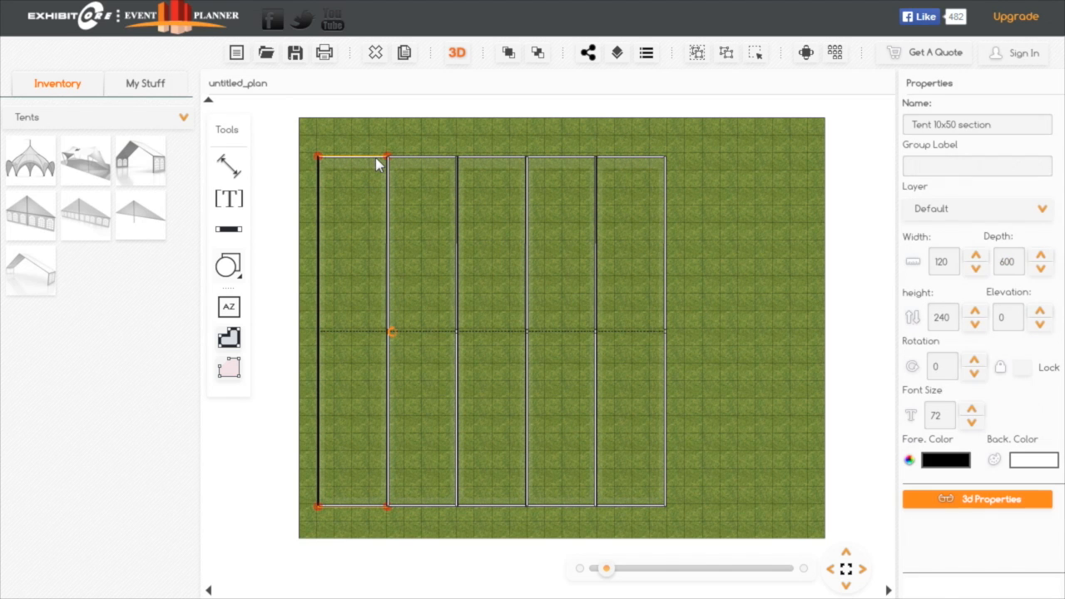
pyautogui.click(1022, 367)
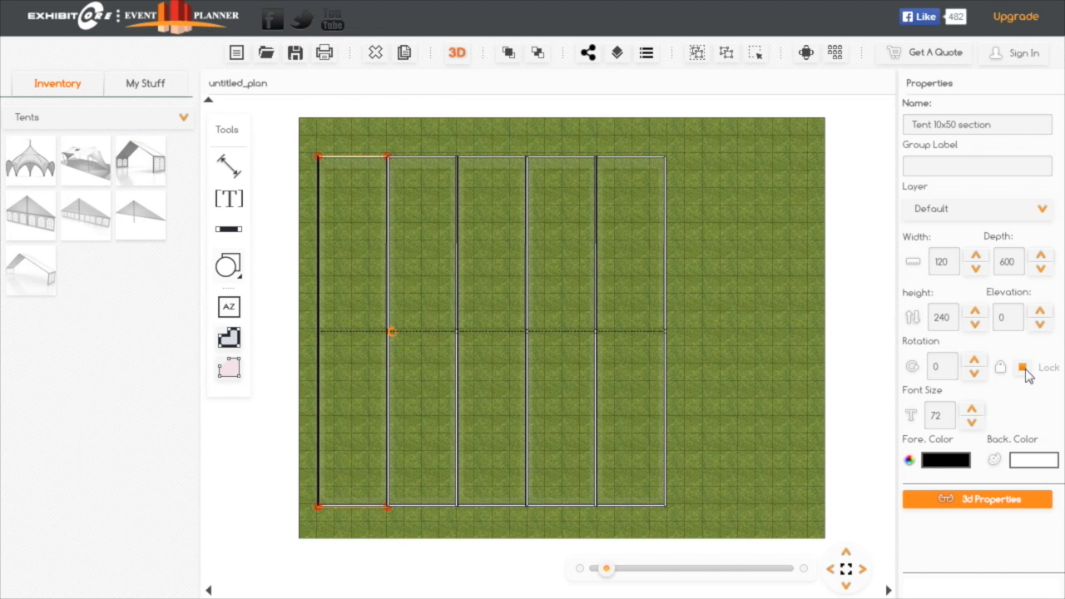
pyautogui.click(436, 155)
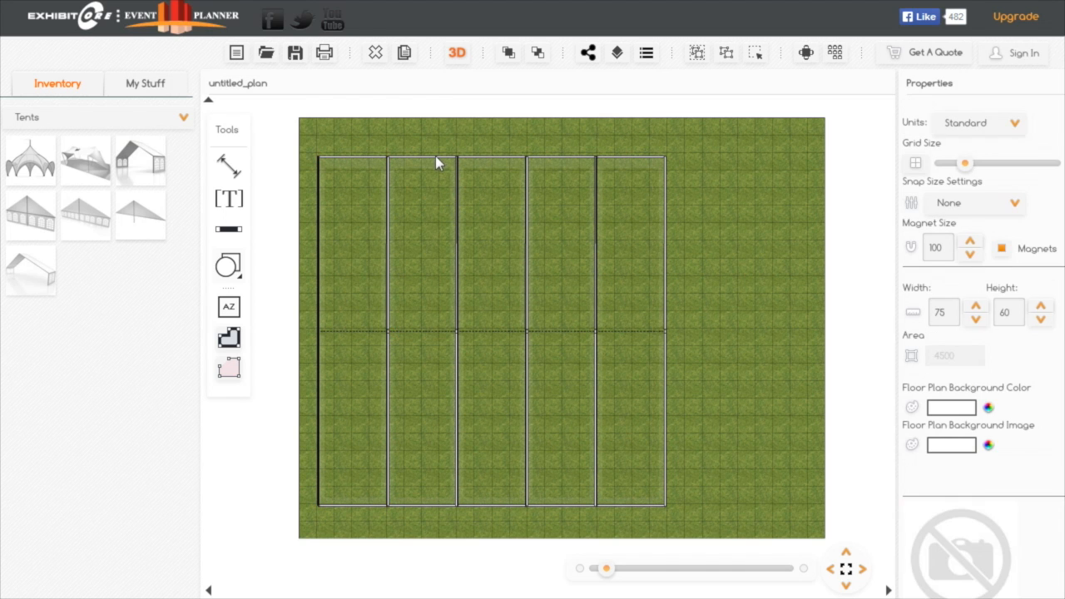
pyautogui.click(427, 158)
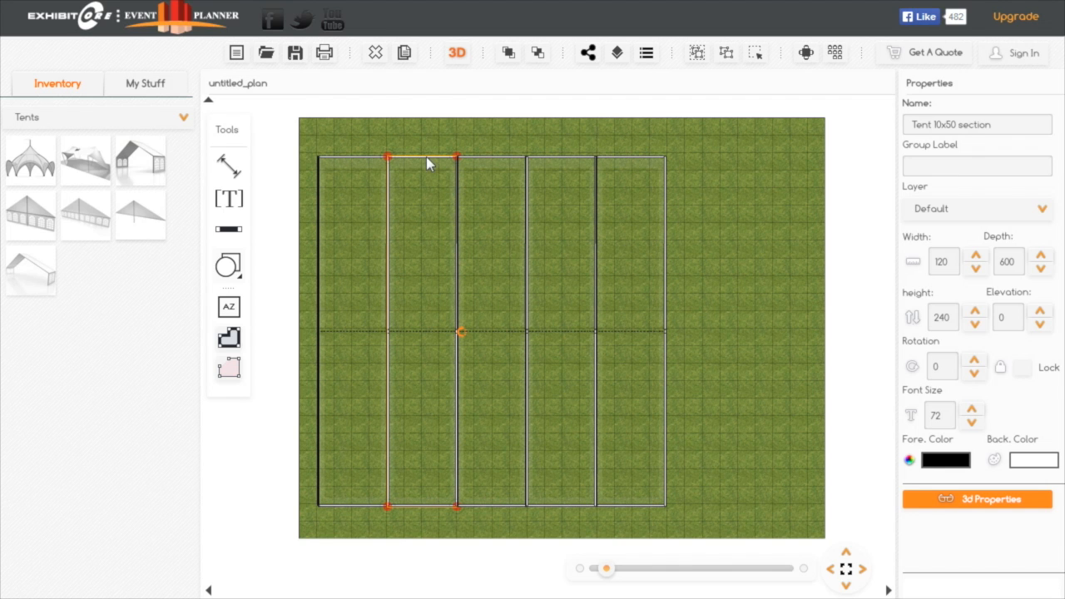
pyautogui.click(1023, 367)
pyautogui.click(498, 158)
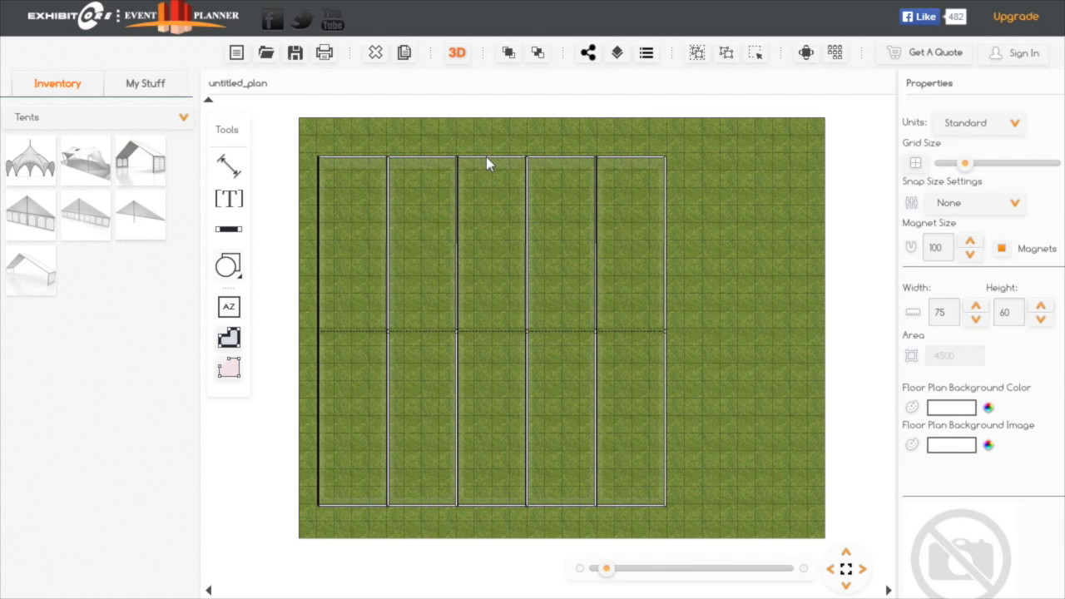
pyautogui.click(488, 161)
pyautogui.click(1023, 367)
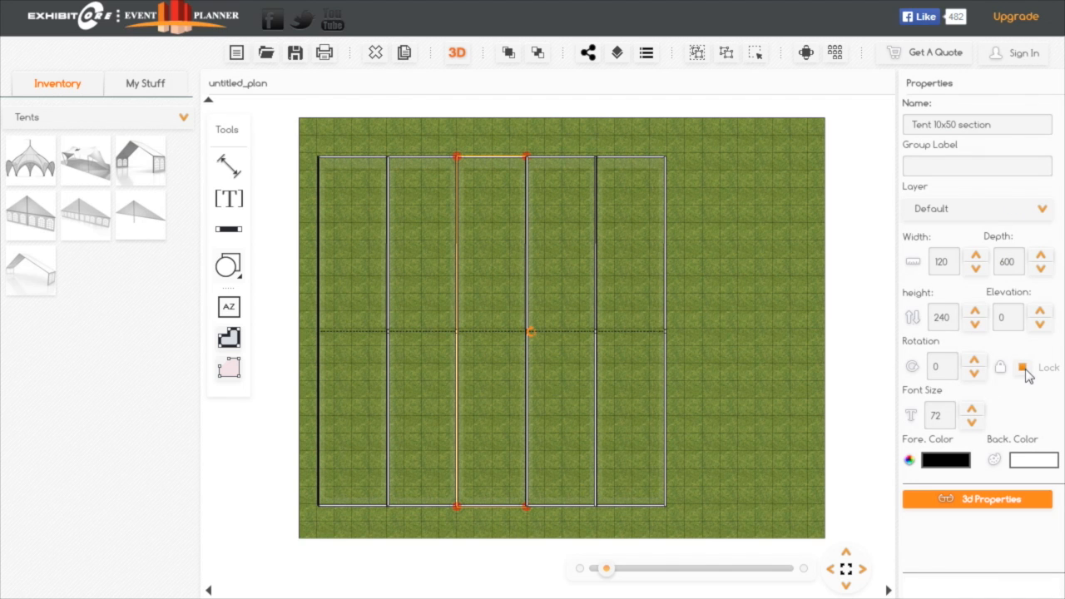
pyautogui.click(569, 160)
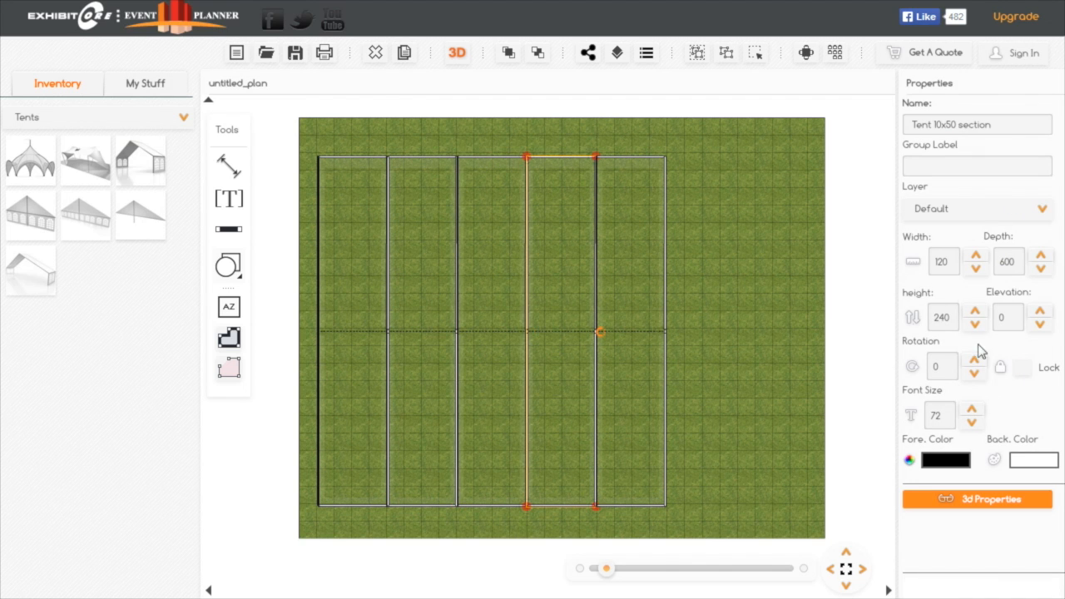
pyautogui.click(1023, 367)
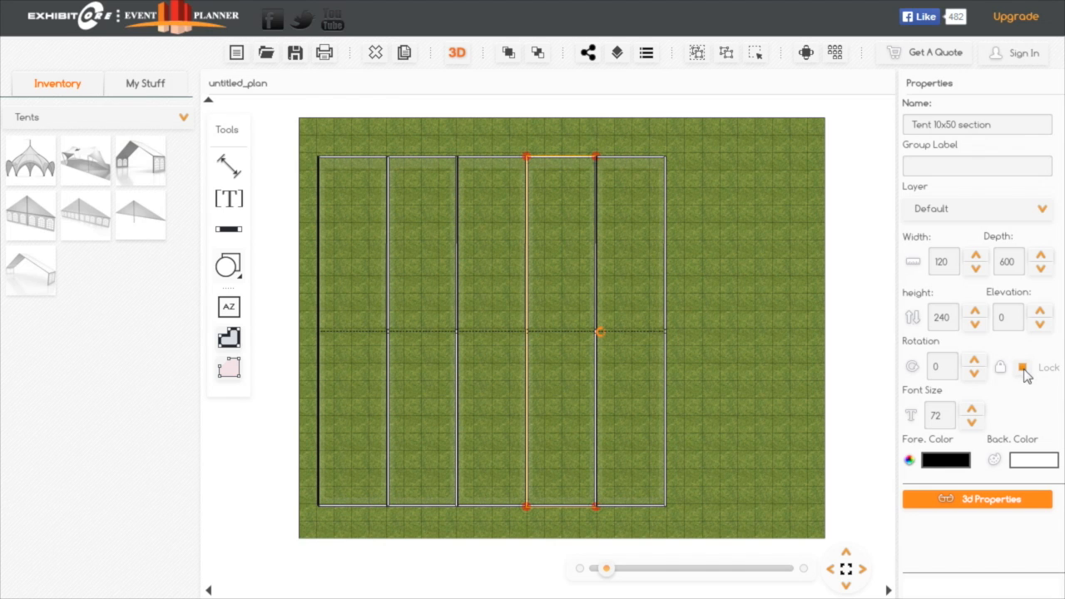
pyautogui.click(665, 188)
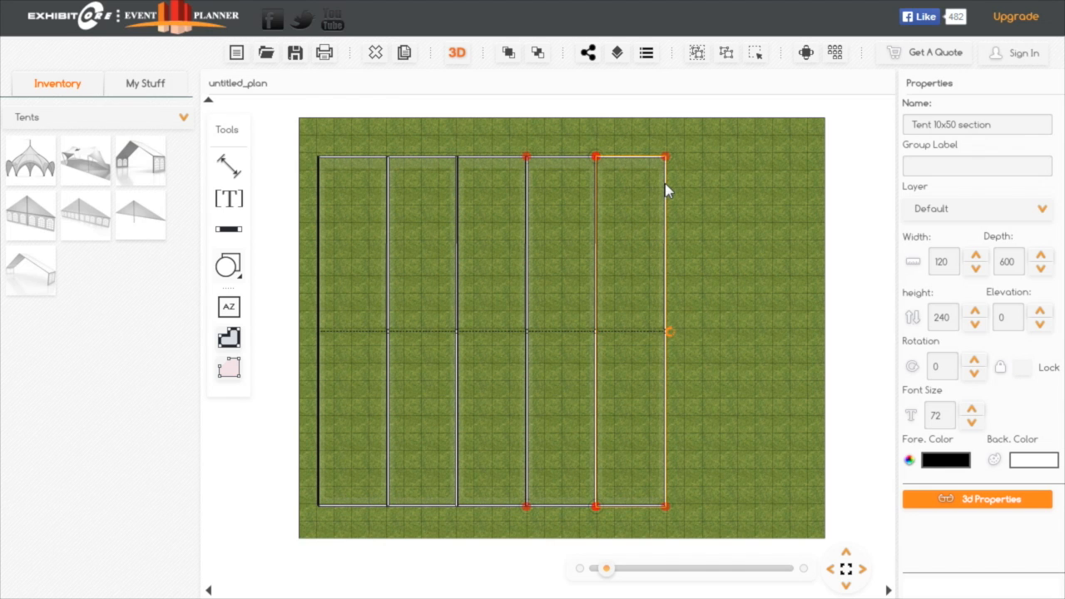
pyautogui.click(1023, 368)
# Place a Tent 10x50 End section open along the right end of the tent row and lock it
pyautogui.moveTo(141, 220); pyautogui.dragTo(540, 326)
pyautogui.moveTo(739, 296); pyautogui.dragTo(659, 169)
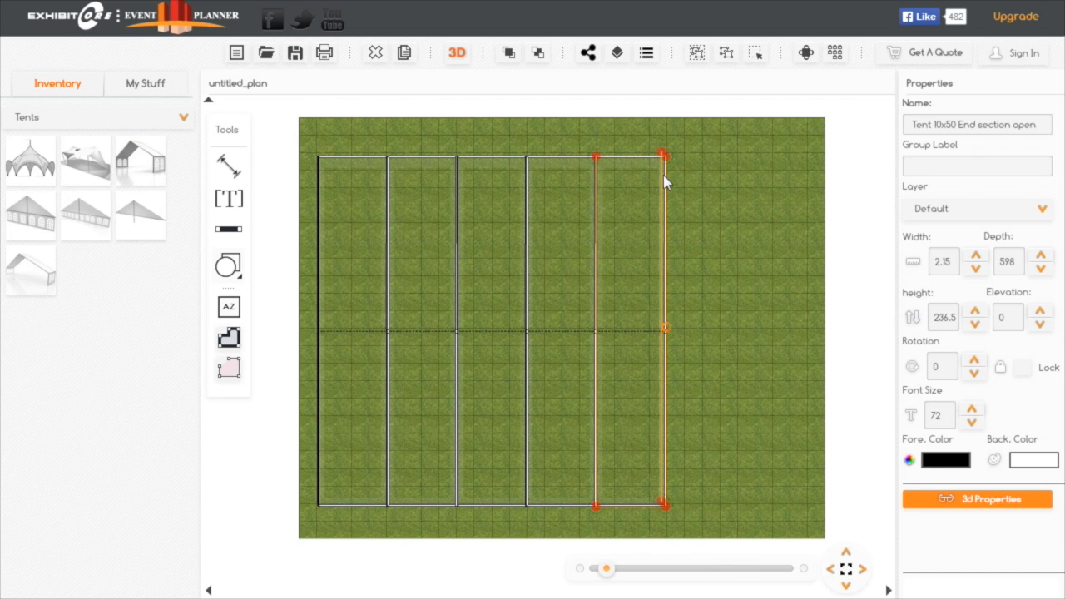
pyautogui.click(1023, 367)
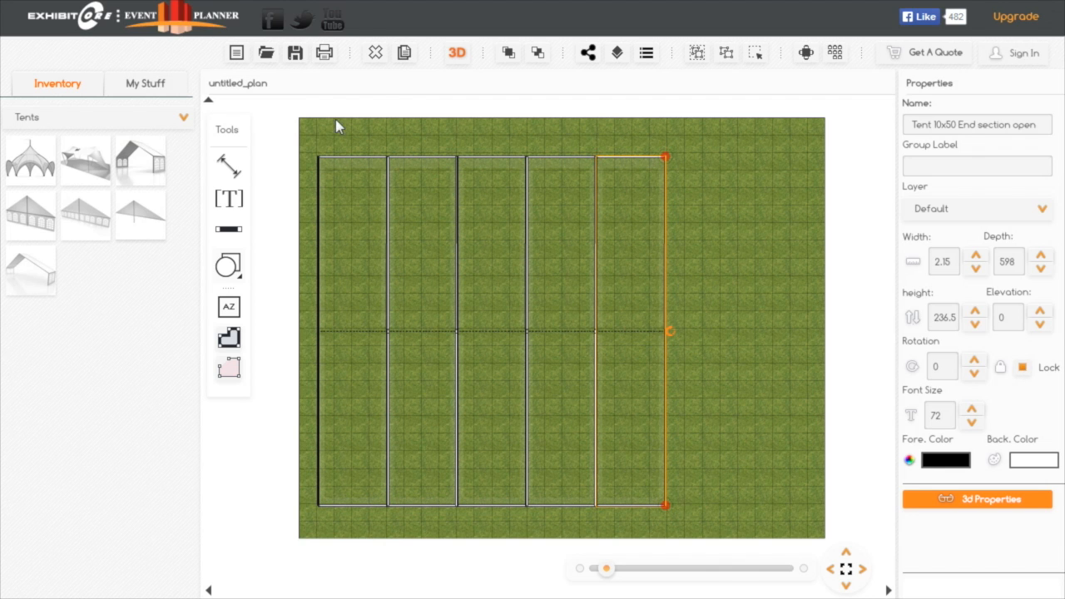
# Save the floor plan under the name "golf event" with Quick Save enabled
pyautogui.click(297, 52)
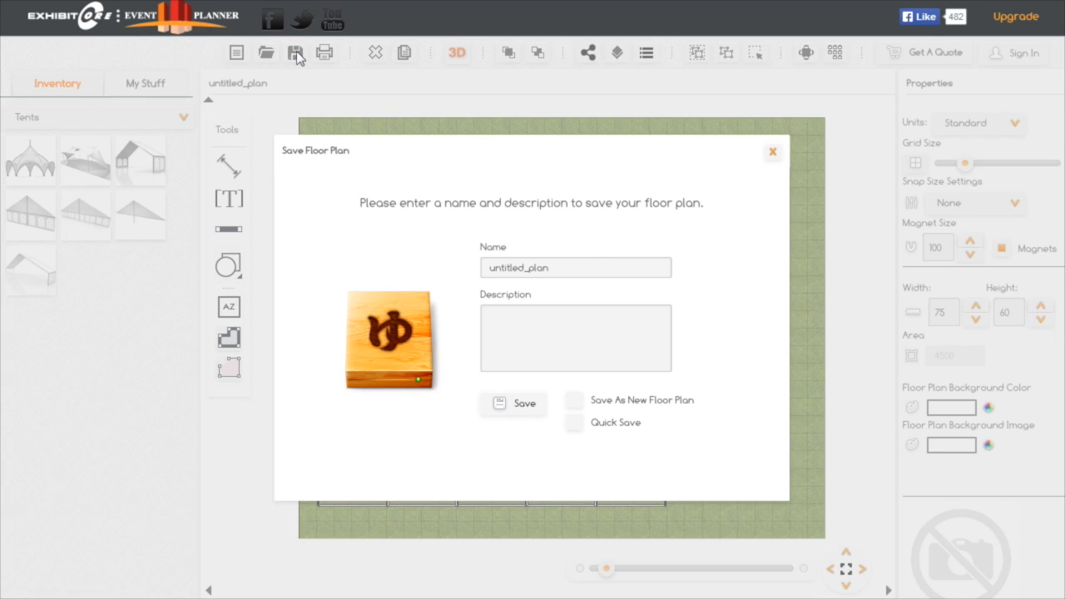
pyautogui.moveTo(553, 269); pyautogui.dragTo(281, 297)
pyautogui.write('golf event')
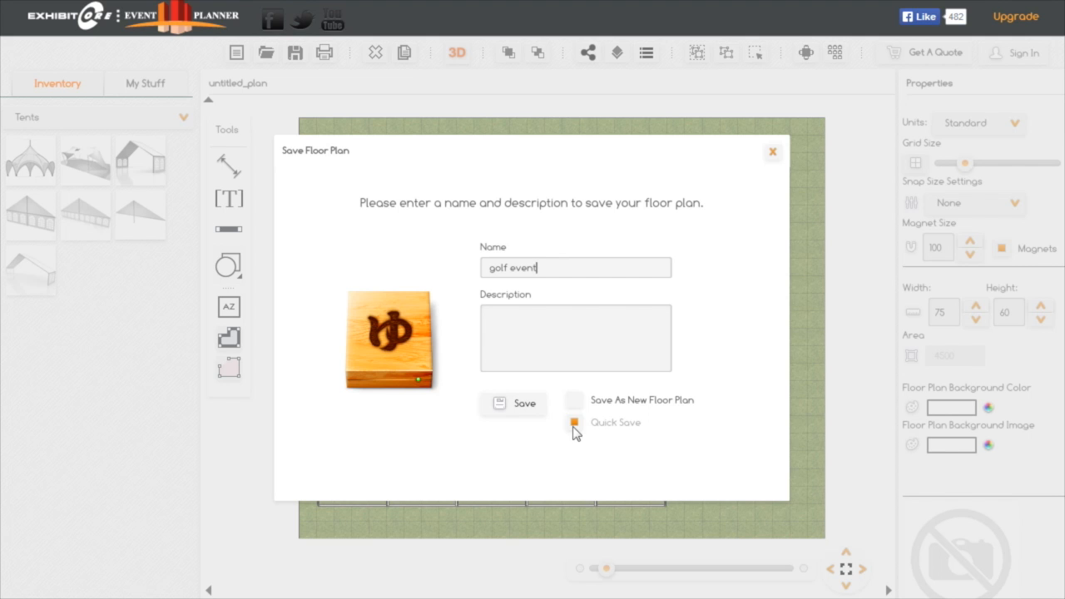
pyautogui.click(520, 405)
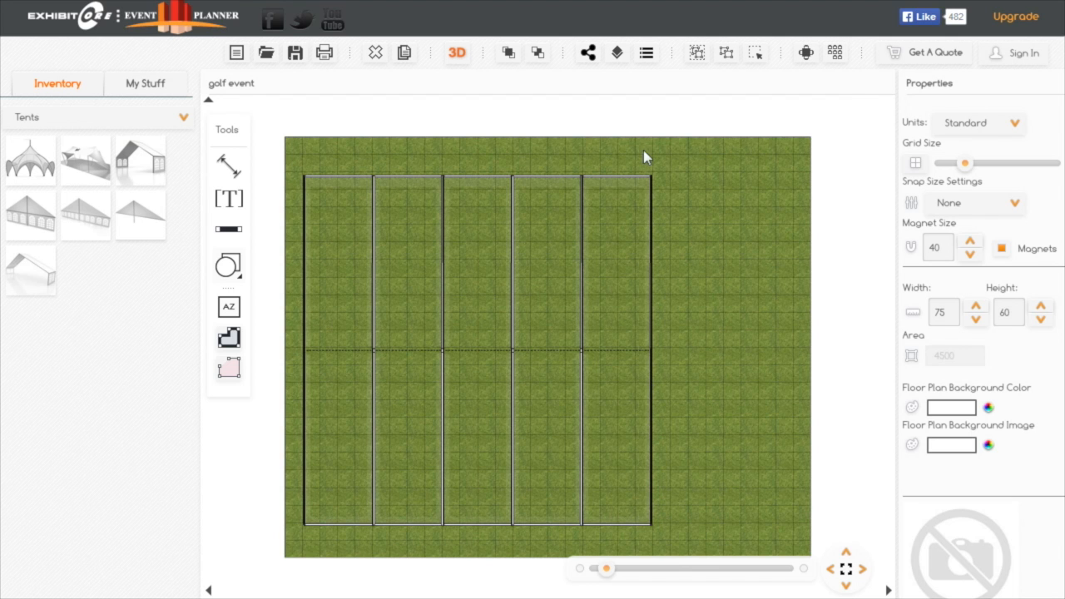
# Open the plan in 3D and inspect the tent's closed end, open end and interior
pyautogui.click(457, 54)
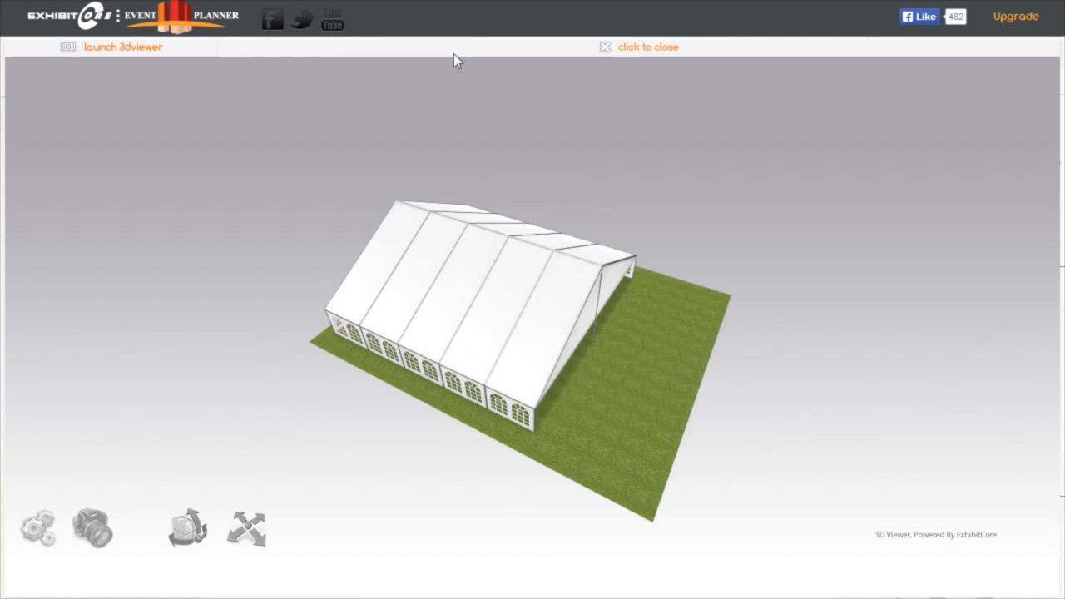
pyautogui.moveTo(720, 378)
pyautogui.mouseDown()
pyautogui.moveTo(622, 323)
pyautogui.moveTo(775, 376)
pyautogui.moveTo(954, 336)
pyautogui.moveTo(734, 368)
pyautogui.mouseUp()
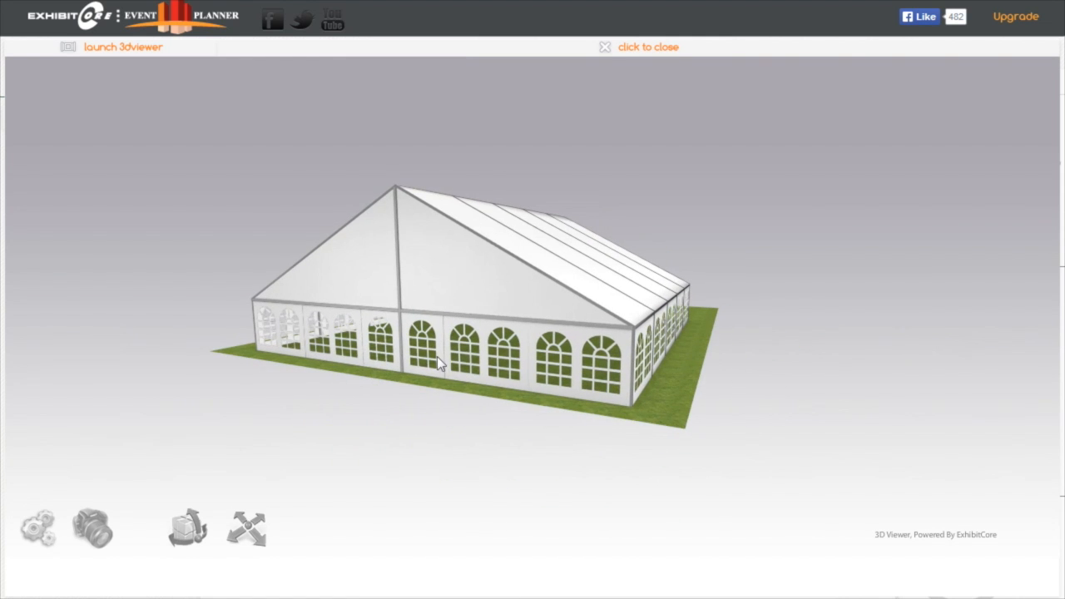
pyautogui.moveTo(724, 302); pyautogui.dragTo(352, 296)
pyautogui.scroll(10, 354, 296)
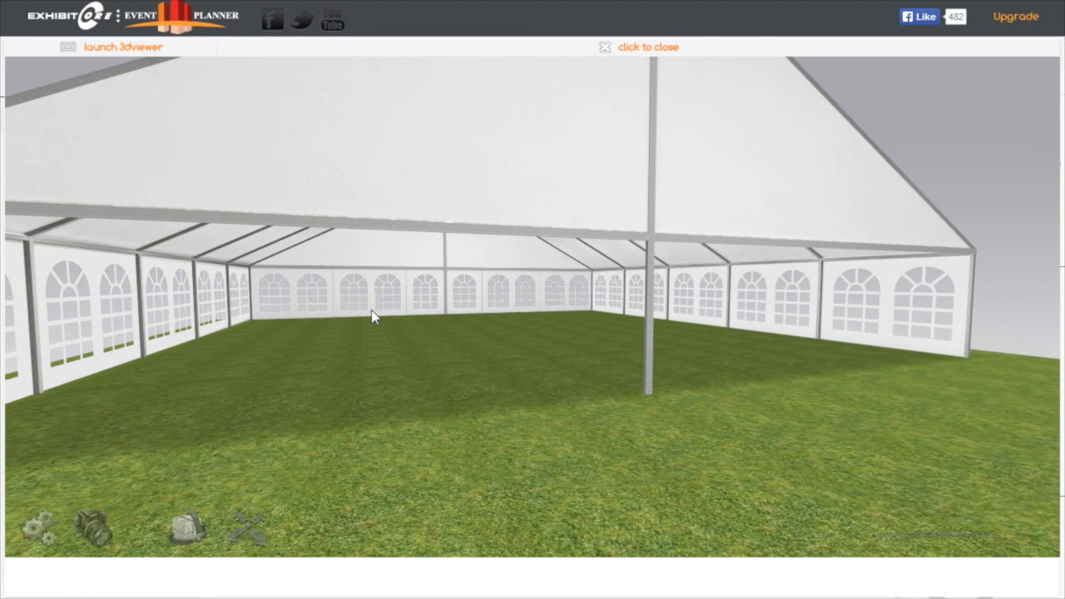
pyautogui.scroll(-10, 372, 314)
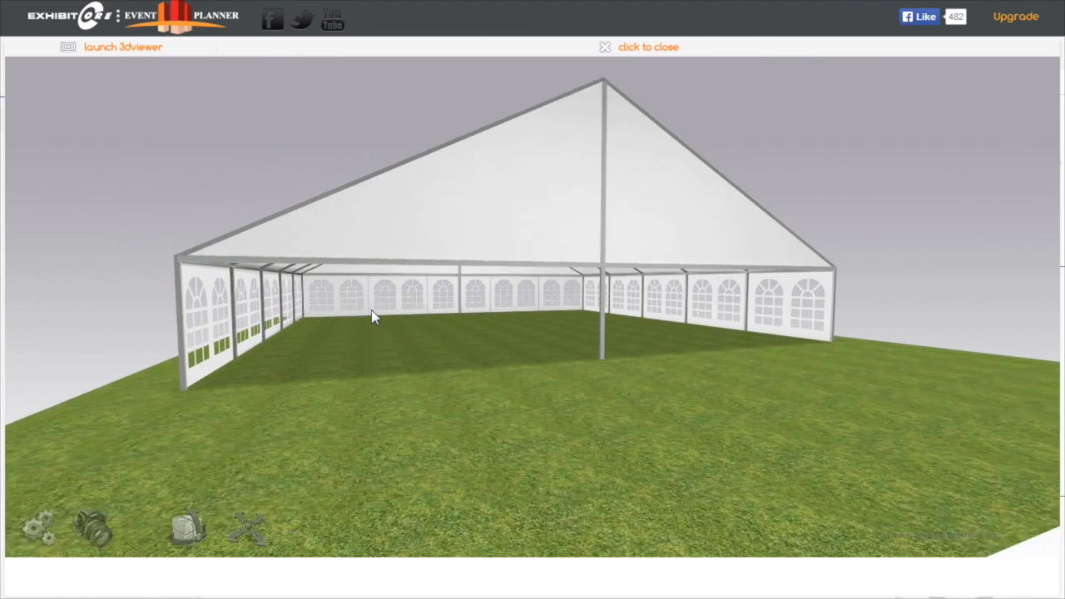
# Close the 3D view and place a foldingchair 2 from the Chairs category inside the leftmost tent section
pyautogui.click(605, 47)
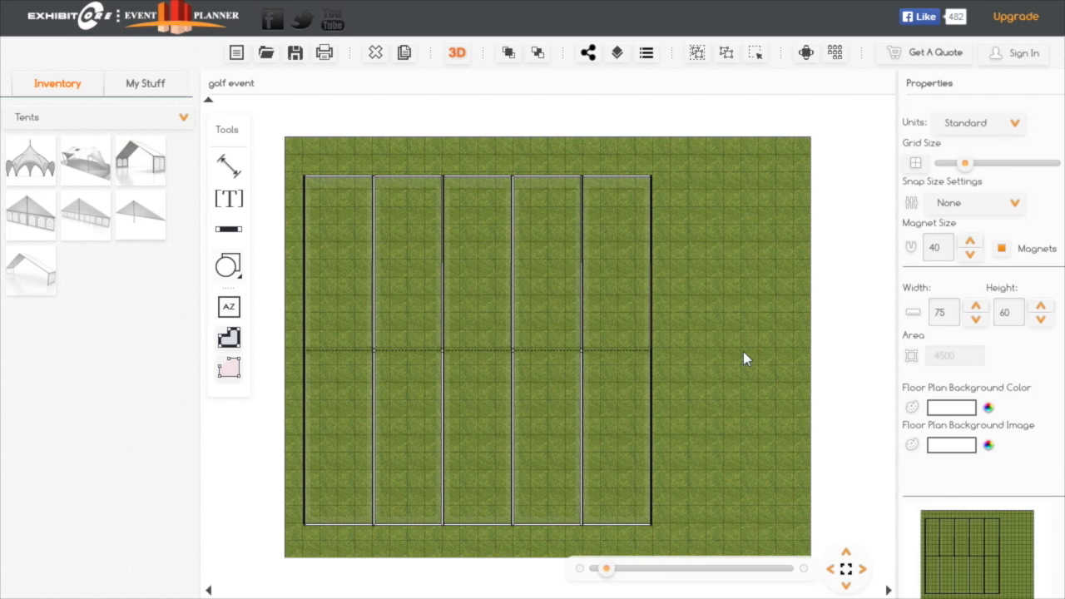
pyautogui.click(184, 121)
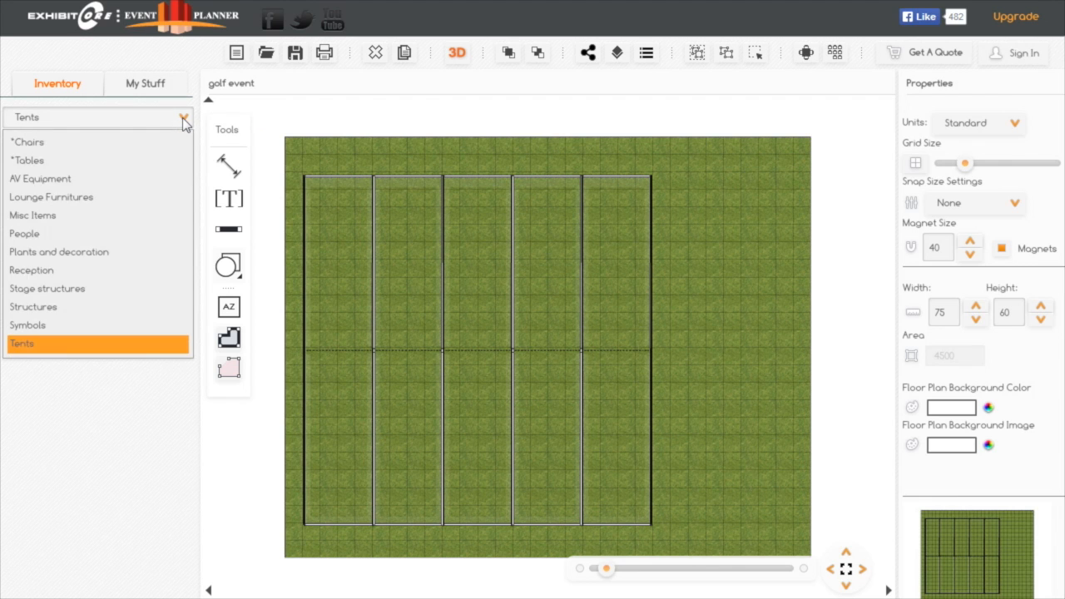
pyautogui.click(54, 144)
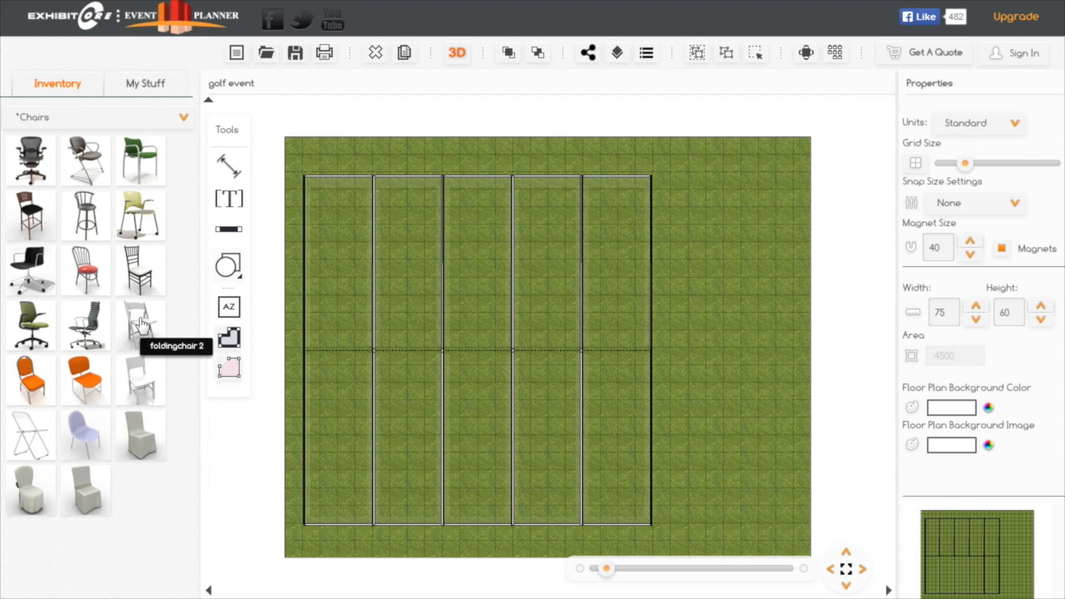
pyautogui.moveTo(140, 323); pyautogui.dragTo(354, 312)
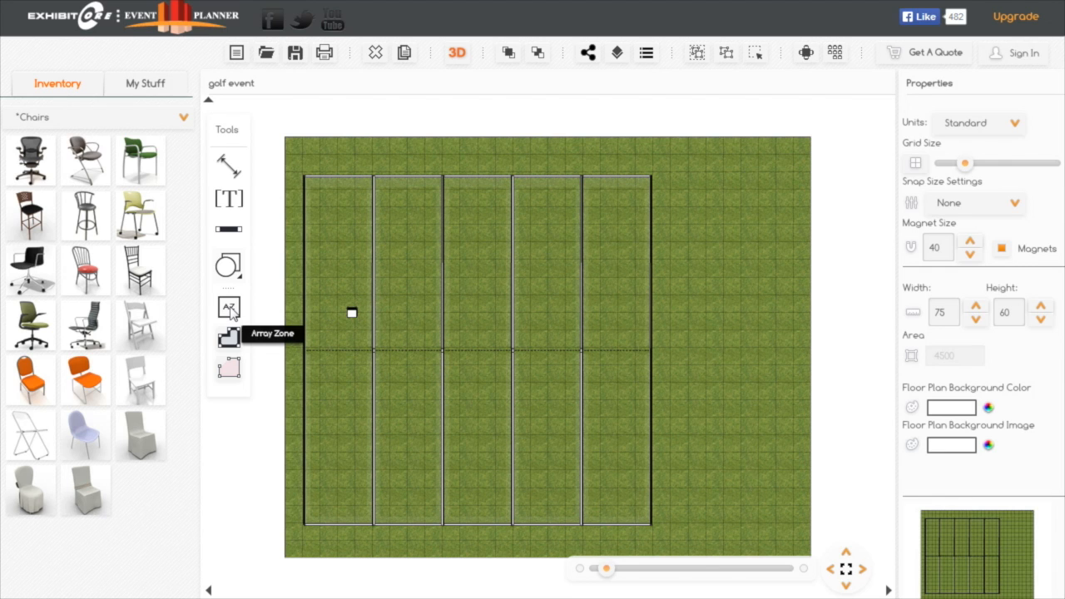
# Create an Array Zone about 196 wide and 336 deep inside the tent and place a duplicate beside it on the right
pyautogui.moveTo(229, 309); pyautogui.dragTo(380, 385)
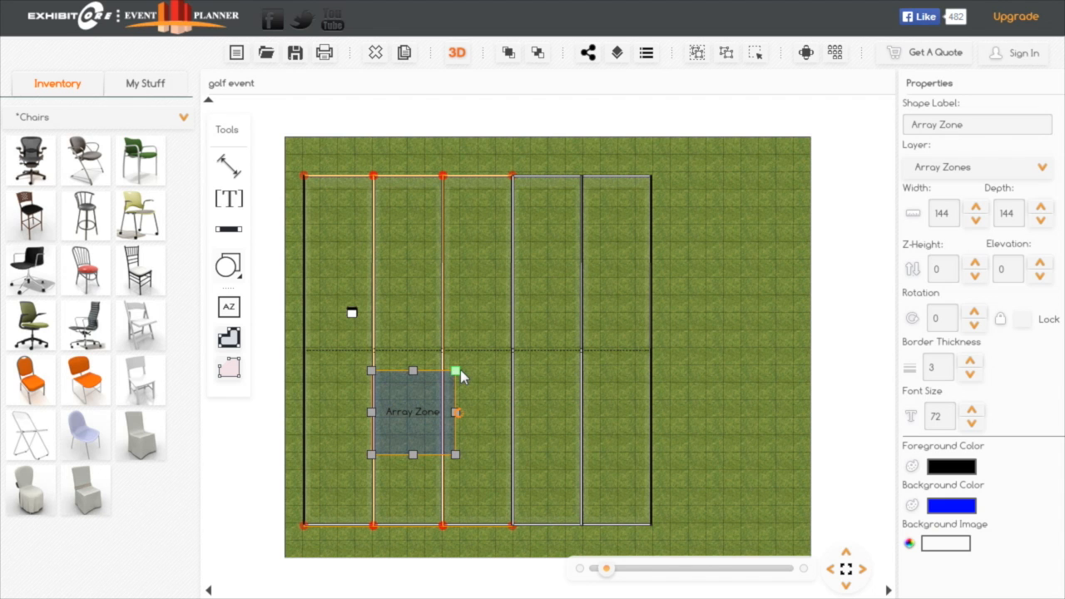
pyautogui.moveTo(456, 375); pyautogui.dragTo(486, 262)
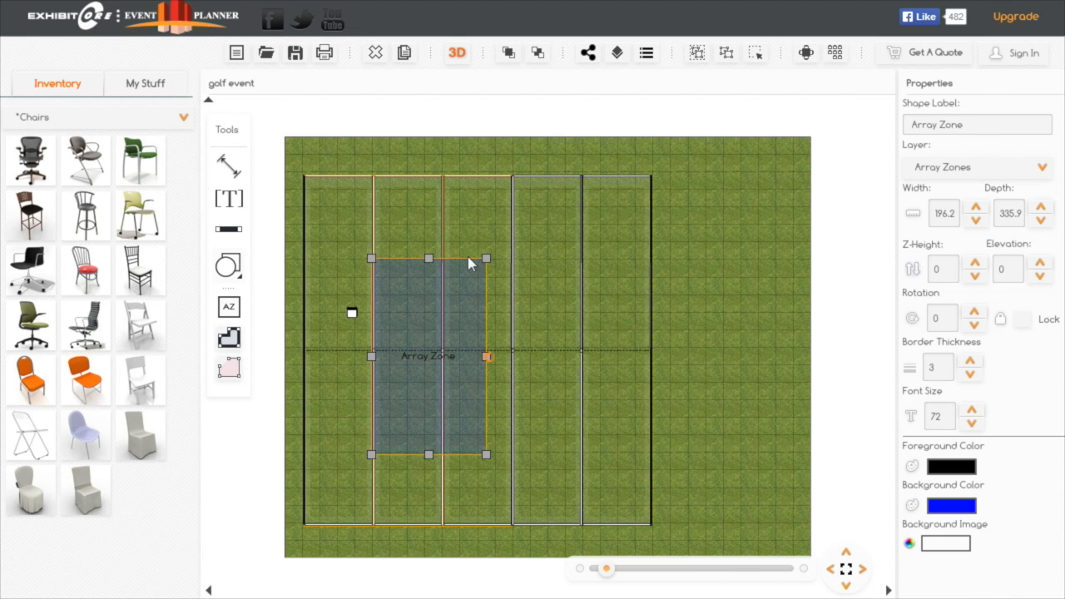
pyautogui.click(405, 54)
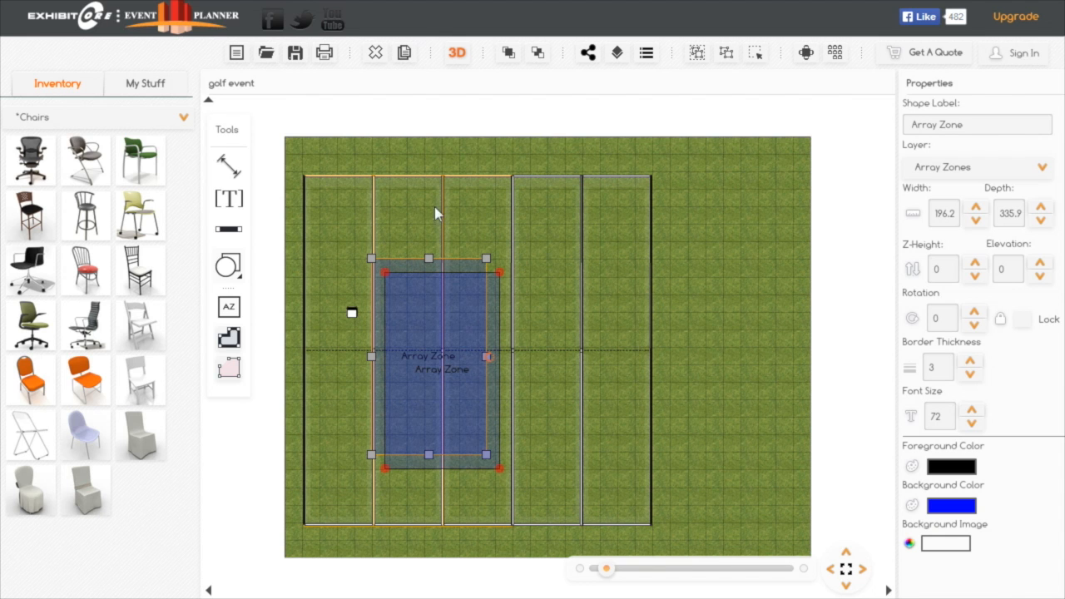
pyautogui.moveTo(460, 337); pyautogui.dragTo(589, 320)
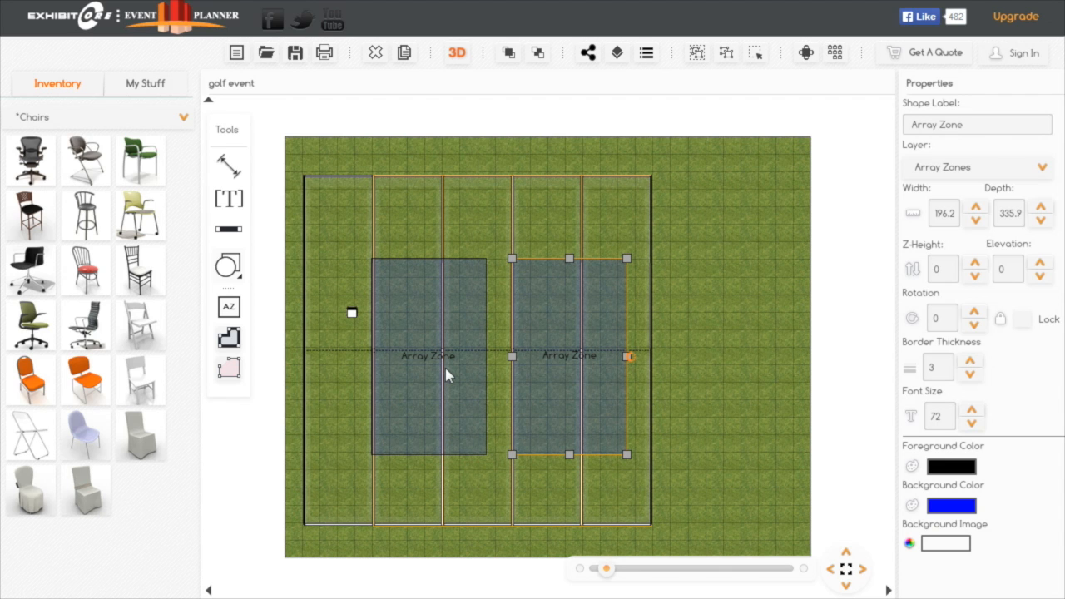
# Start a room arrangement for the folding chair, assign the left array zone and preview the default layout
pyautogui.click(353, 314)
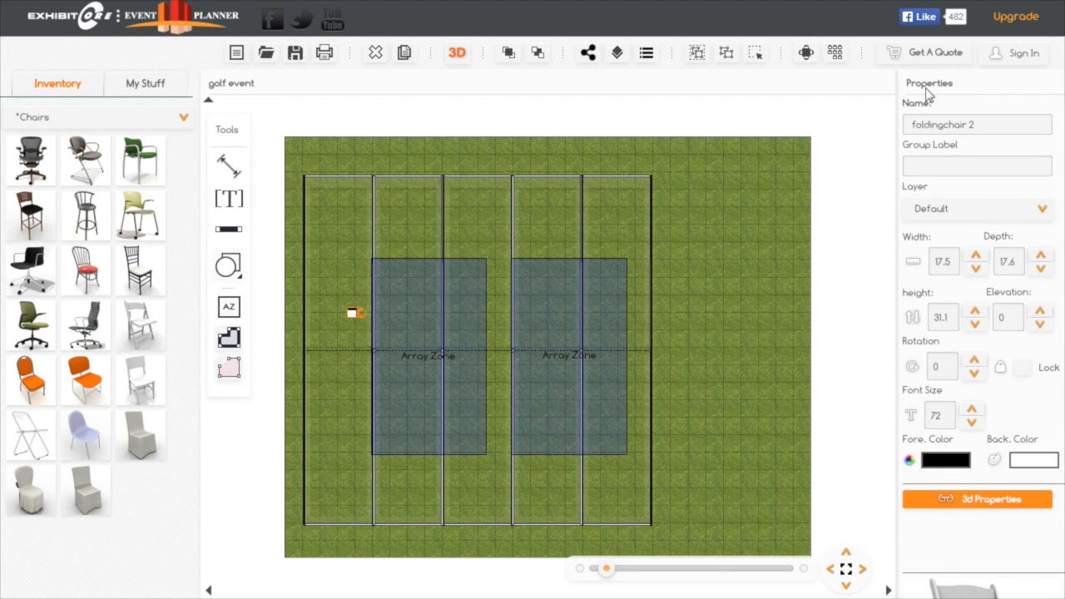
pyautogui.click(835, 55)
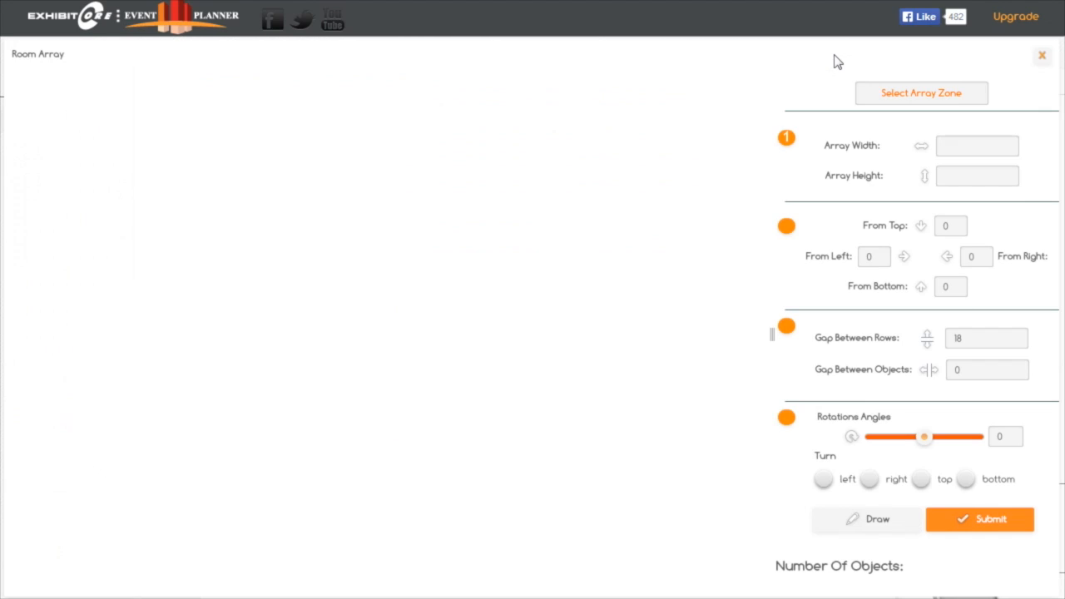
pyautogui.click(936, 100)
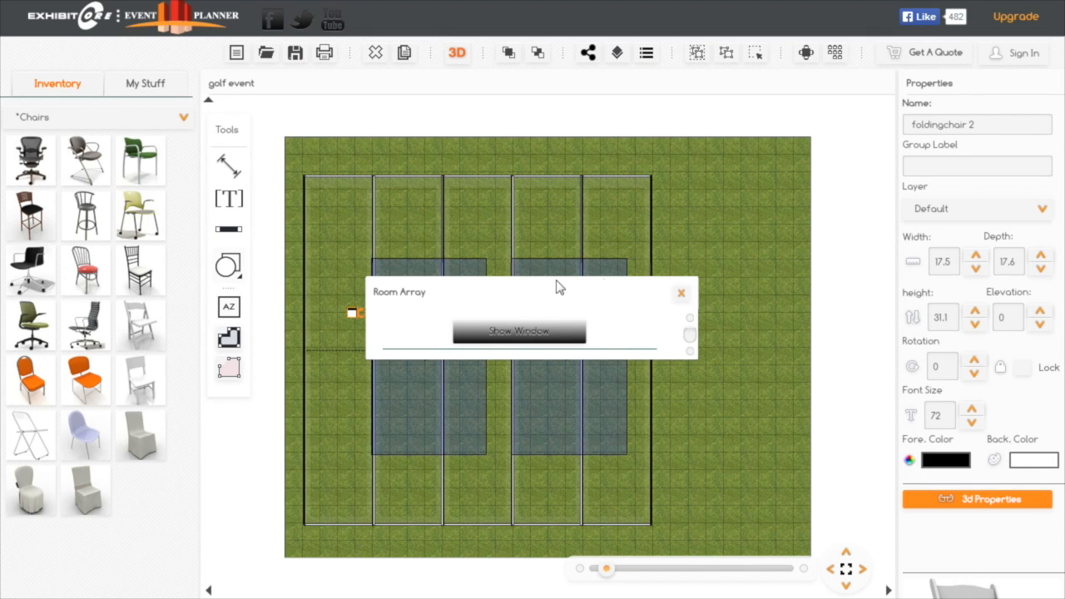
pyautogui.click(413, 275)
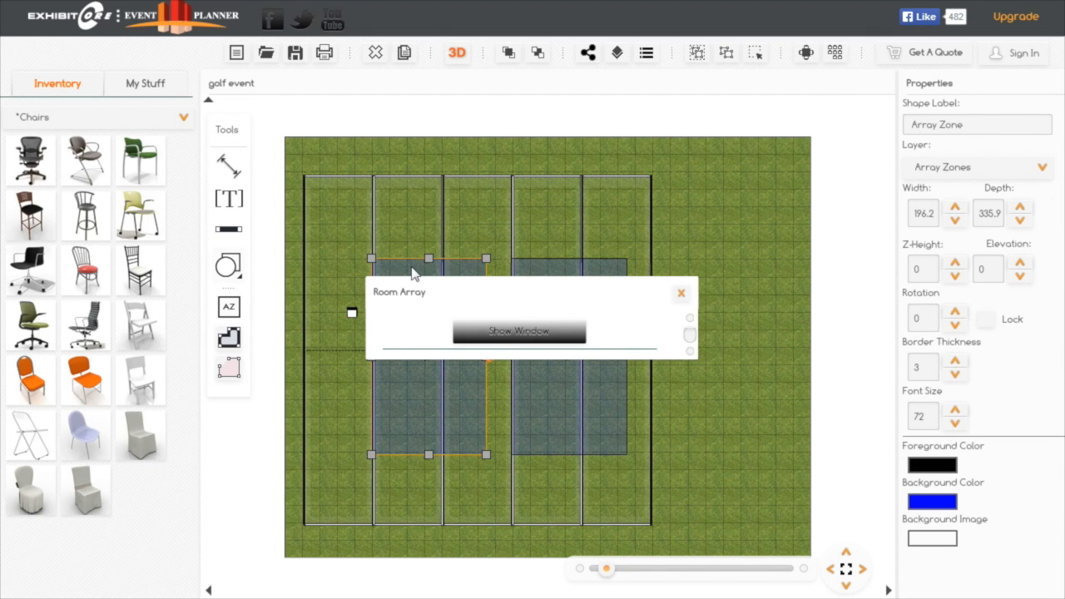
pyautogui.click(542, 338)
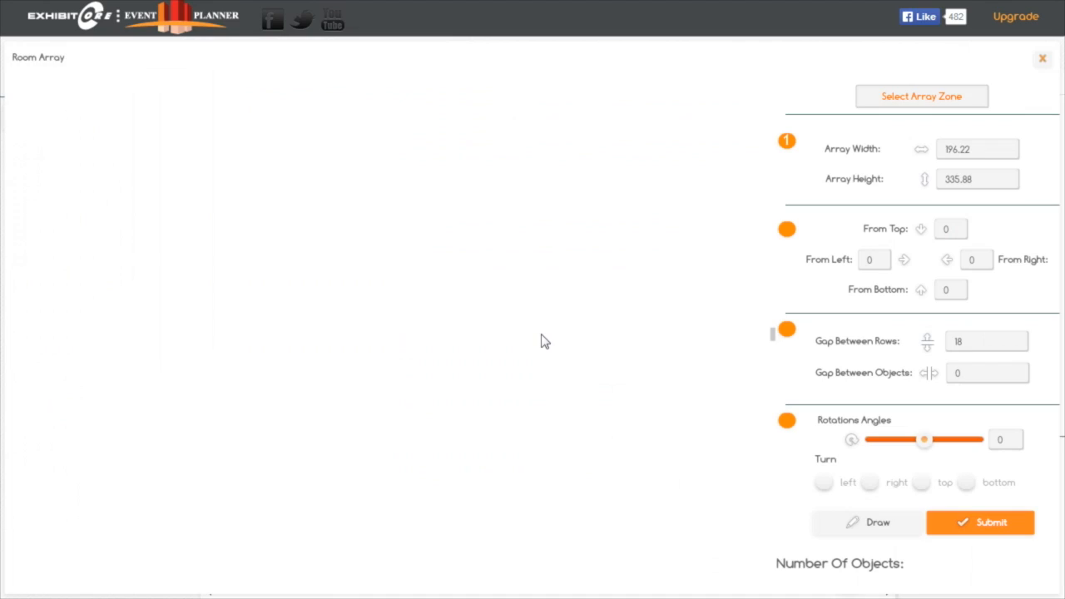
pyautogui.click(876, 535)
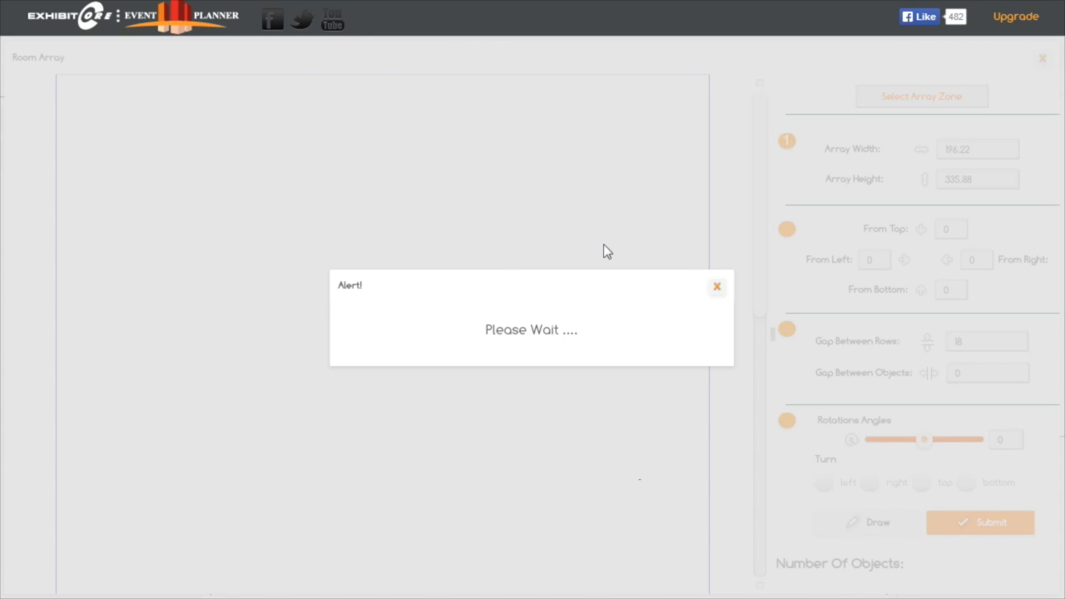
pyautogui.click(716, 288)
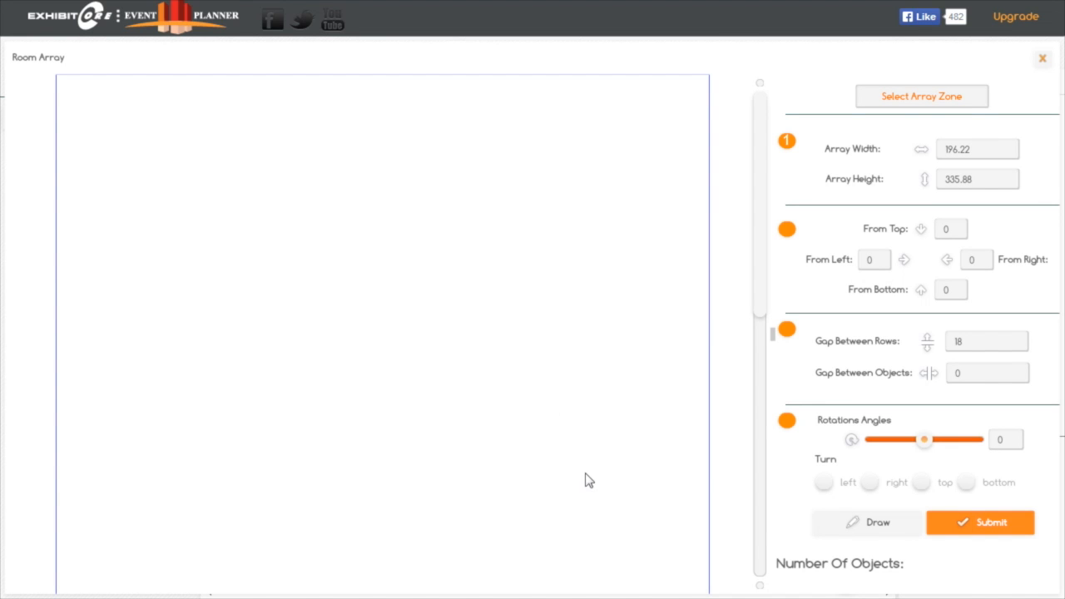
pyautogui.click(872, 524)
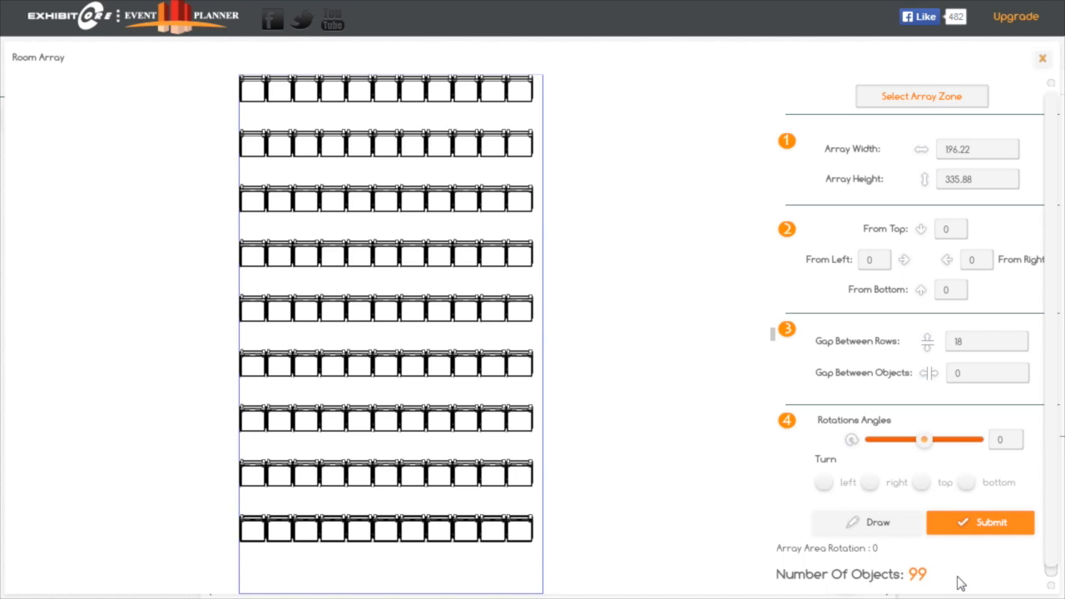
# Set the row gap to 24, the object gap to 6 and the top margin to 24, and redraw the chair preview
pyautogui.click(974, 341)
pyautogui.doubleClick(973, 341)
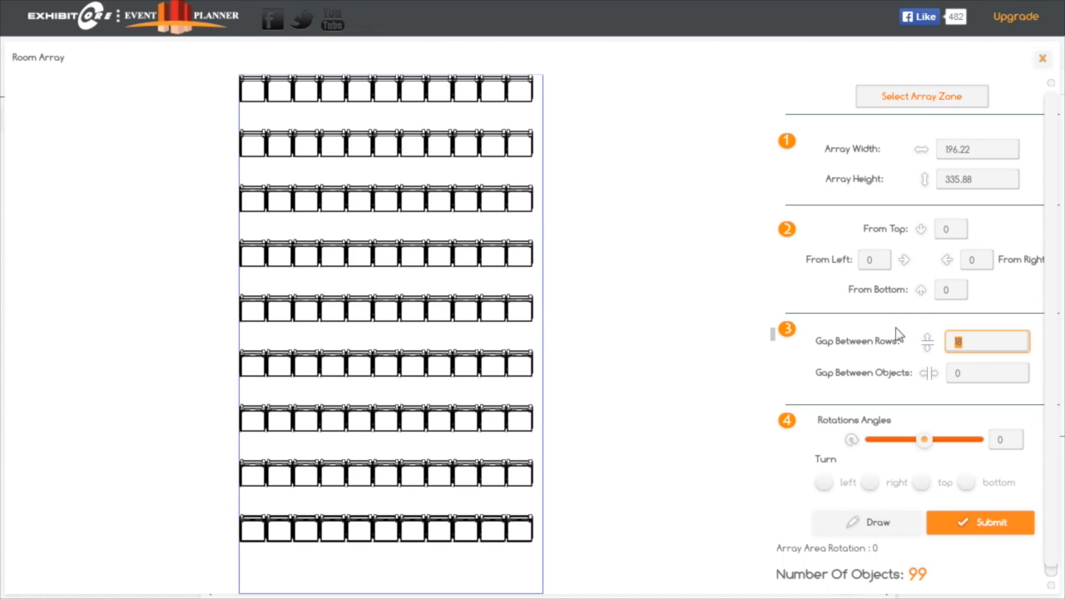
pyautogui.write('24')
pyautogui.click(972, 374)
pyautogui.write('6')
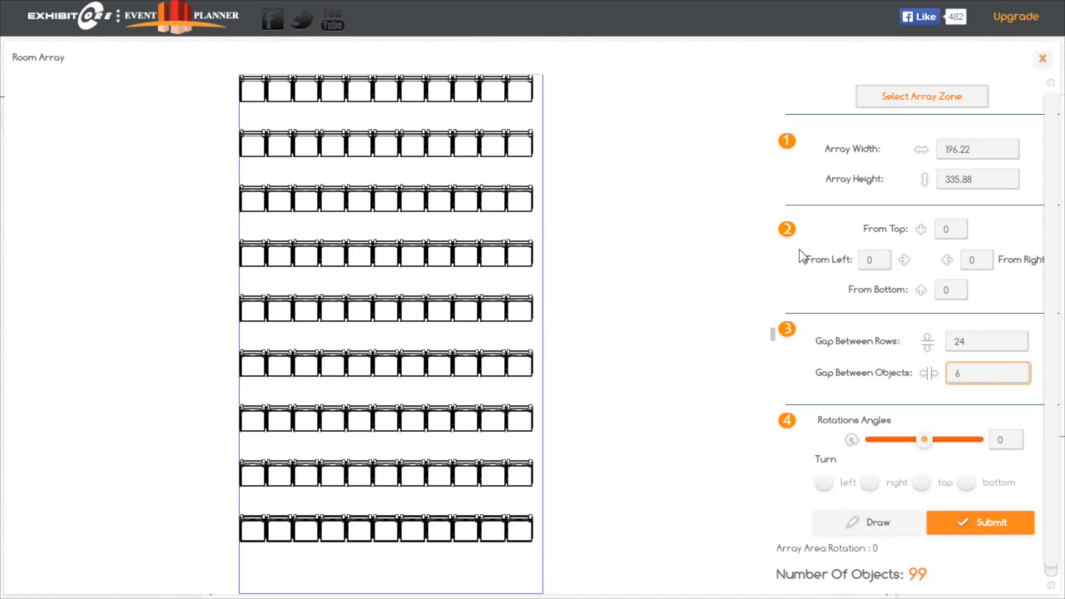
pyautogui.click(954, 228)
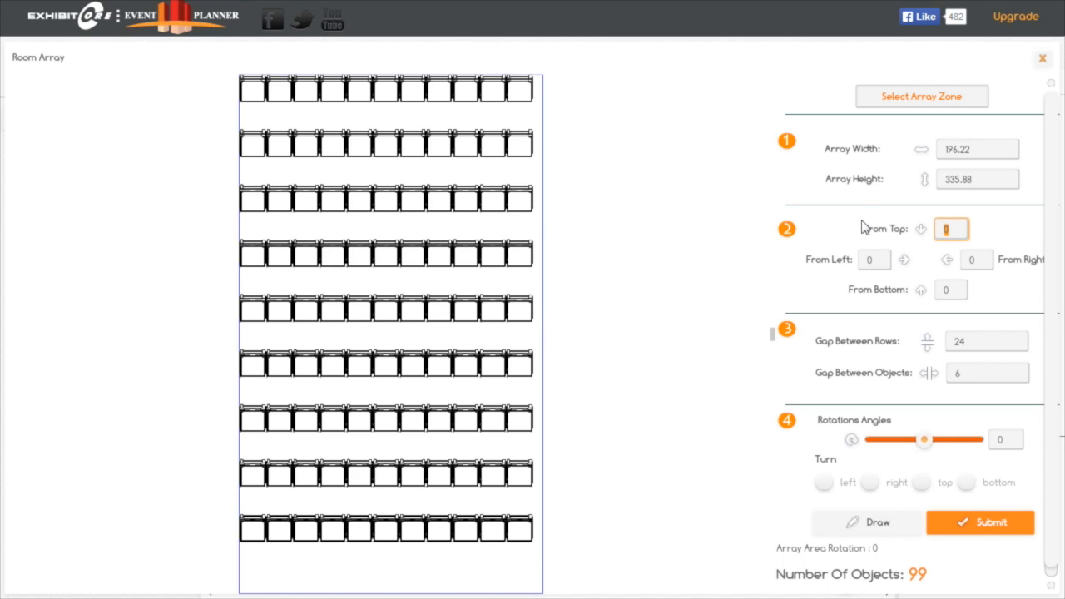
pyautogui.write('24')
pyautogui.click(878, 259)
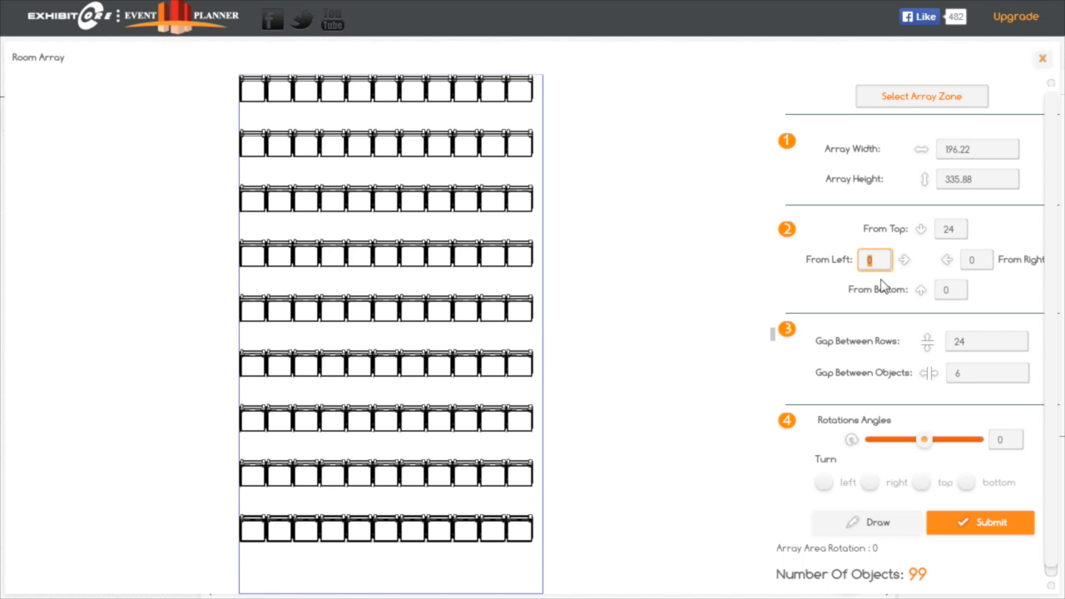
pyautogui.click(870, 526)
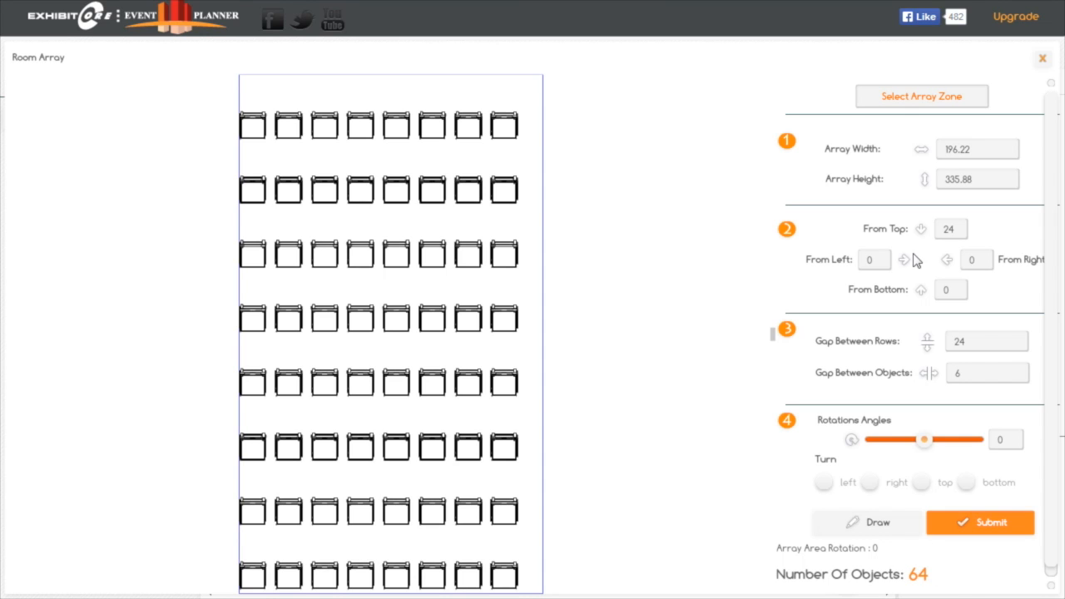
# Set the chair array's left margin to 6 and top margin to 12, and redraw the preview
pyautogui.click(873, 260)
pyautogui.click(954, 228)
pyautogui.doubleClick(955, 228)
pyautogui.write('12')
pyautogui.click(888, 531)
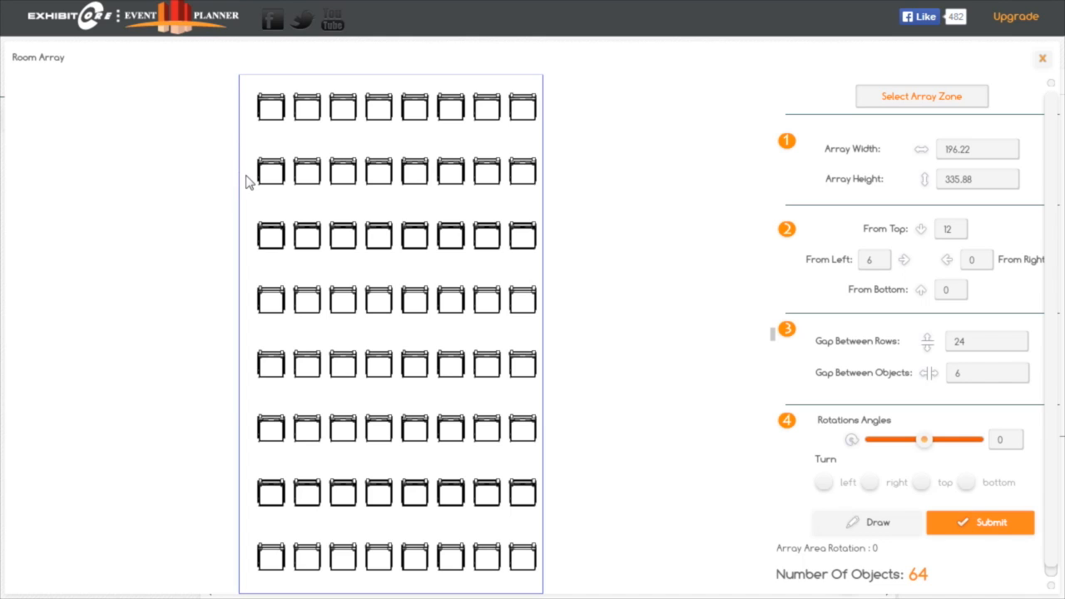
# Set the chair array's left margin to 3, redraw the preview and submit the arrangement to the left array zone
pyautogui.click(882, 261)
pyautogui.moveTo(883, 261); pyautogui.dragTo(837, 272)
pyautogui.write('3')
pyautogui.click(884, 524)
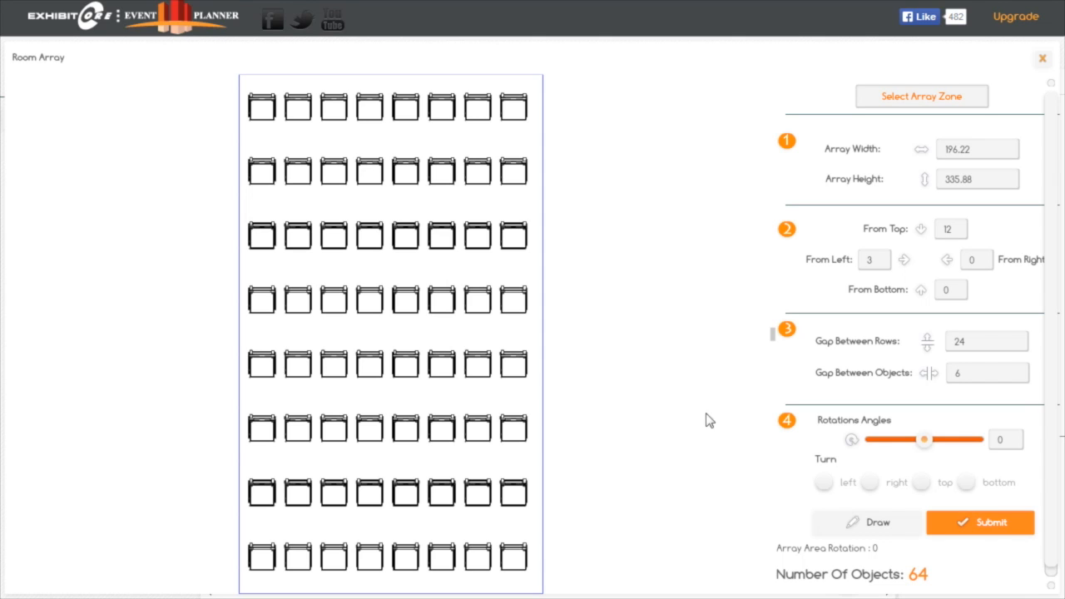
pyautogui.click(997, 524)
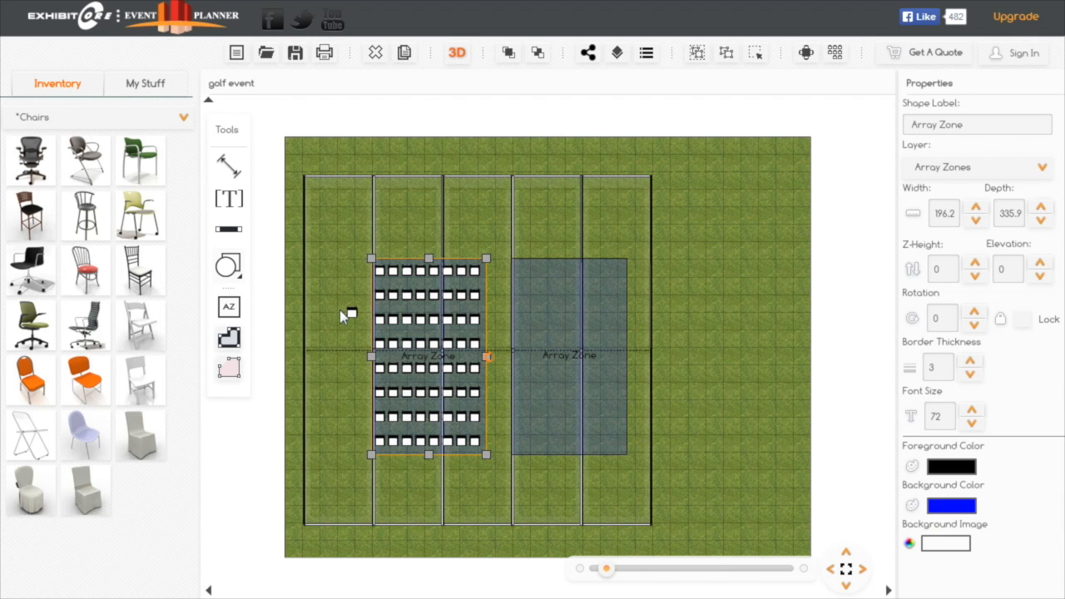
# Start another room arrangement for the single folding chair and assign the right array zone to it
pyautogui.click(350, 313)
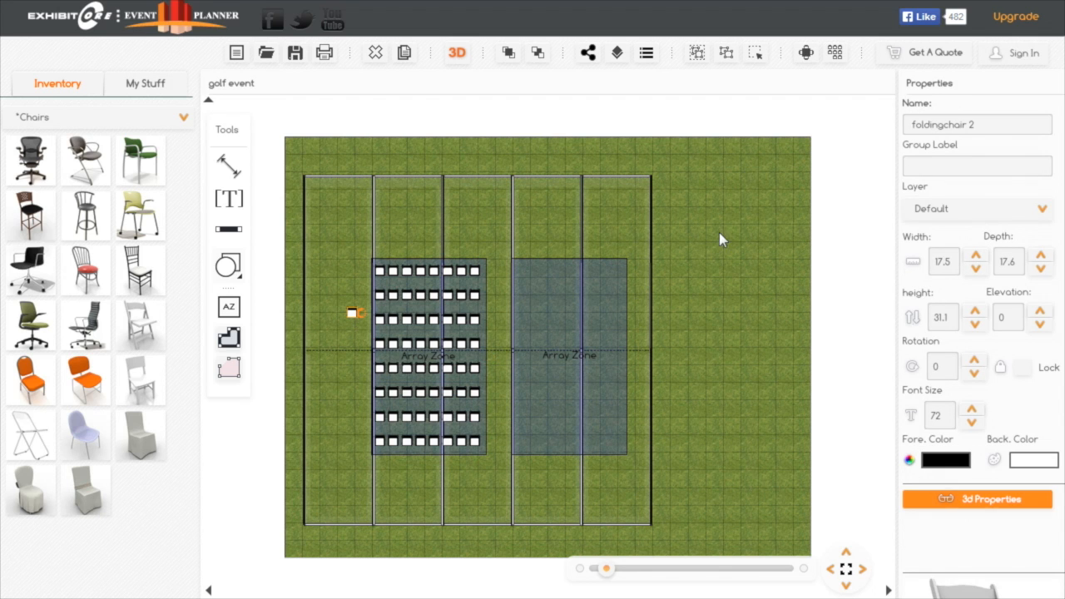
pyautogui.click(835, 53)
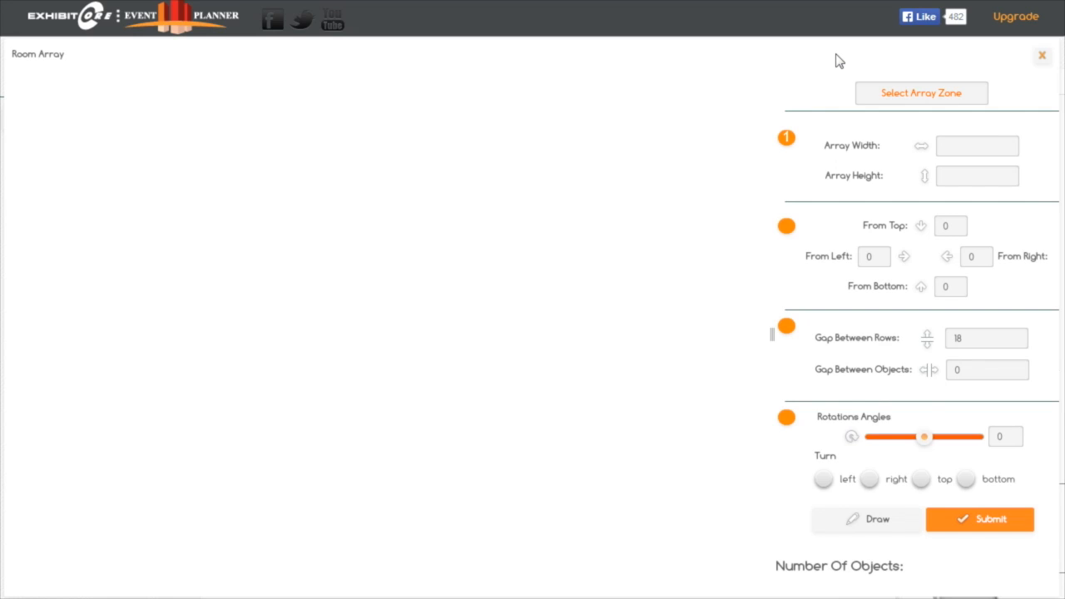
pyautogui.click(945, 99)
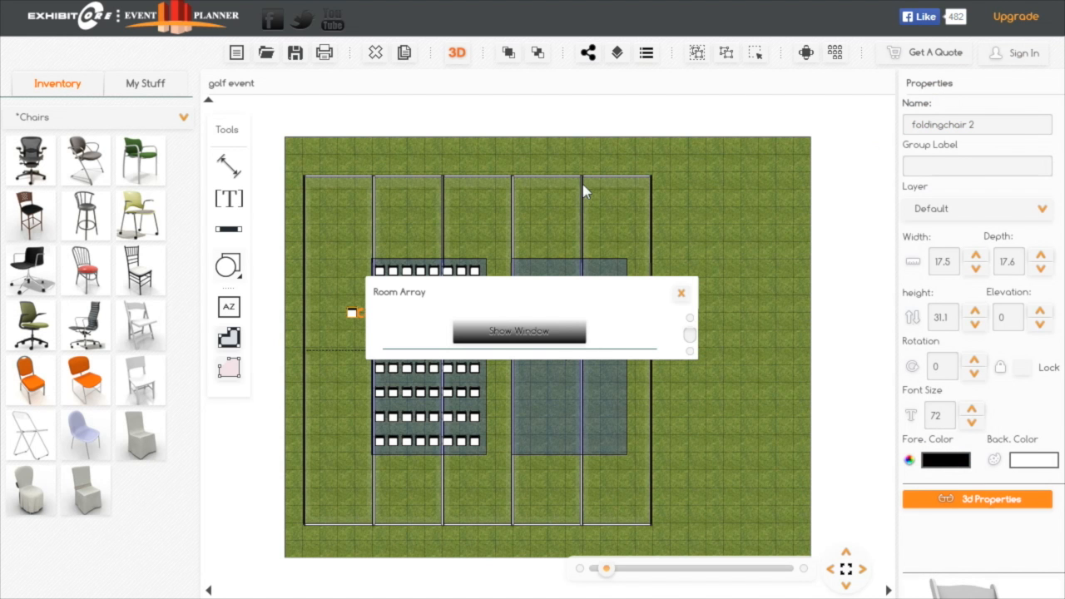
pyautogui.click(566, 279)
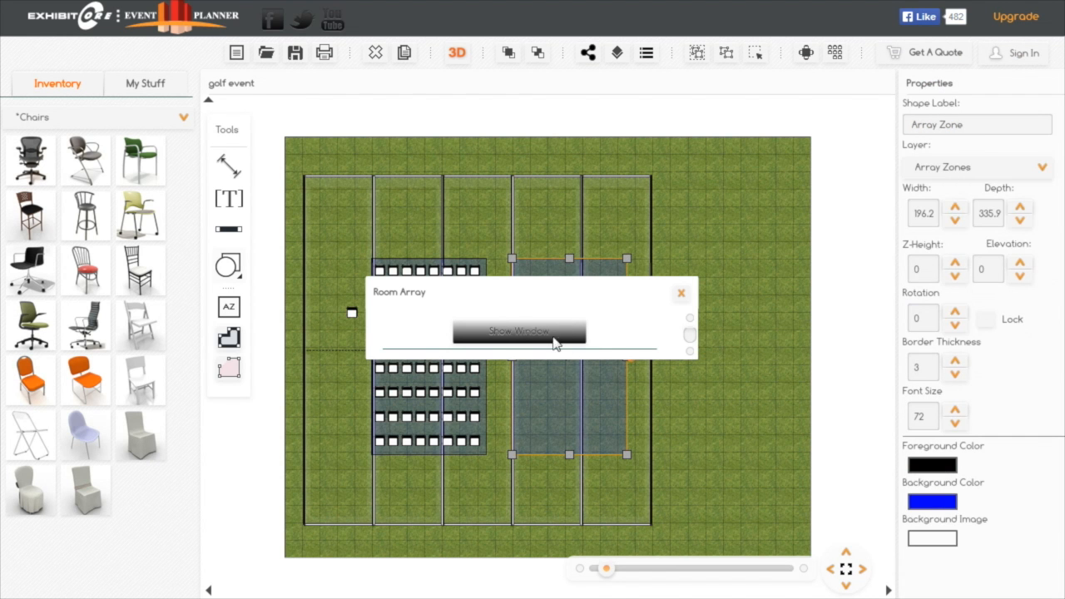
pyautogui.click(555, 333)
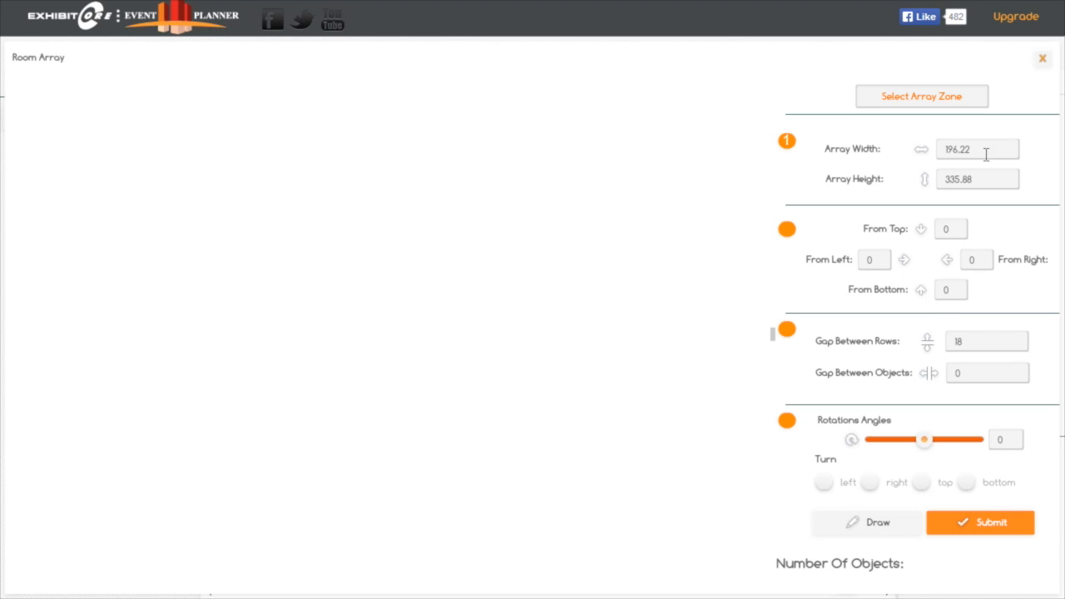
# Fill the right array zone with chairs using a row gap of 24 and an object gap of 6, matching the left zone's layout
pyautogui.click(967, 340)
pyautogui.moveTo(967, 340); pyautogui.dragTo(849, 329)
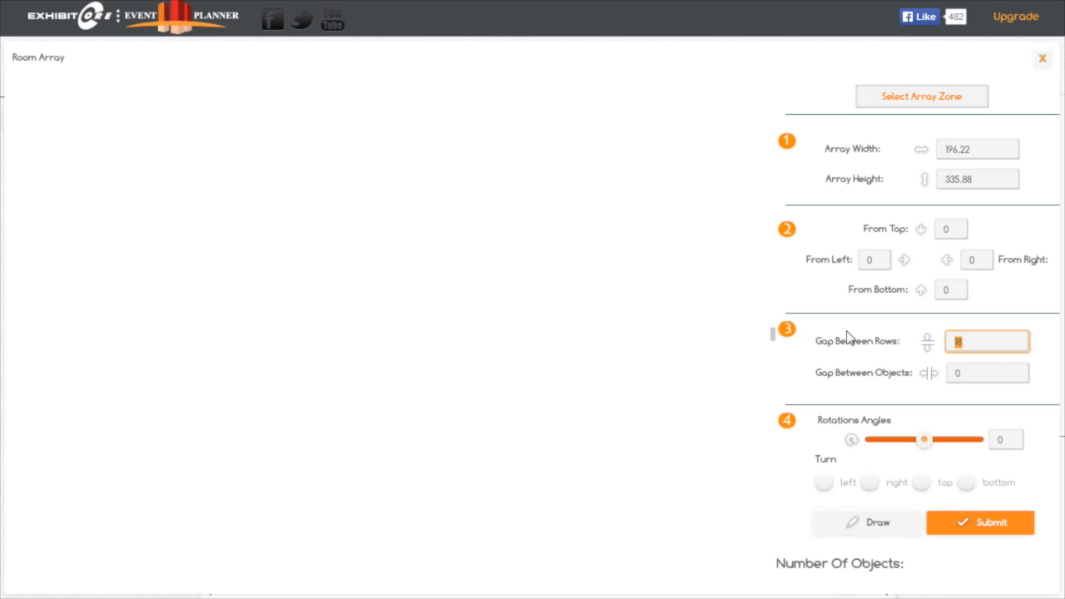
pyautogui.write('24')
pyautogui.moveTo(973, 372); pyautogui.dragTo(858, 383)
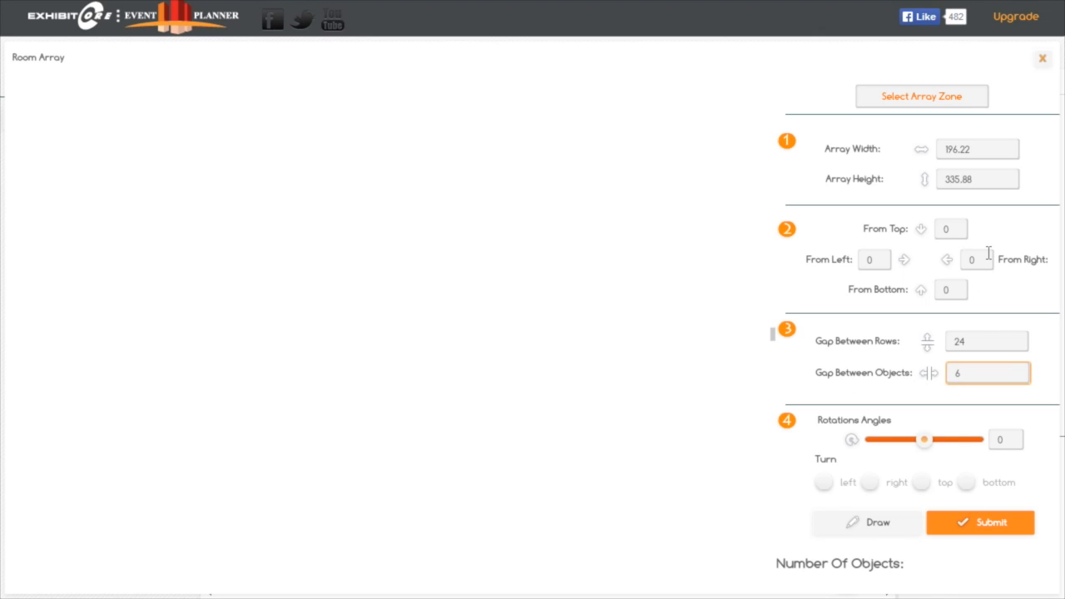
pyautogui.click(895, 526)
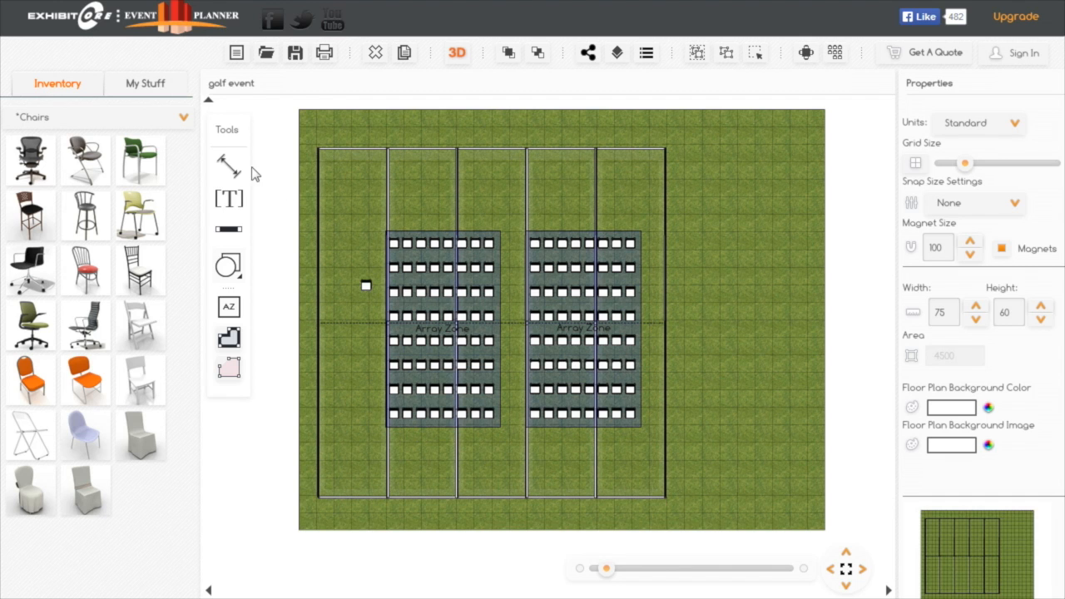
# Place a Table with Drape from the Tables category in the lower part of the leftmost tent section and rotate it to 90 degrees
pyautogui.click(185, 121)
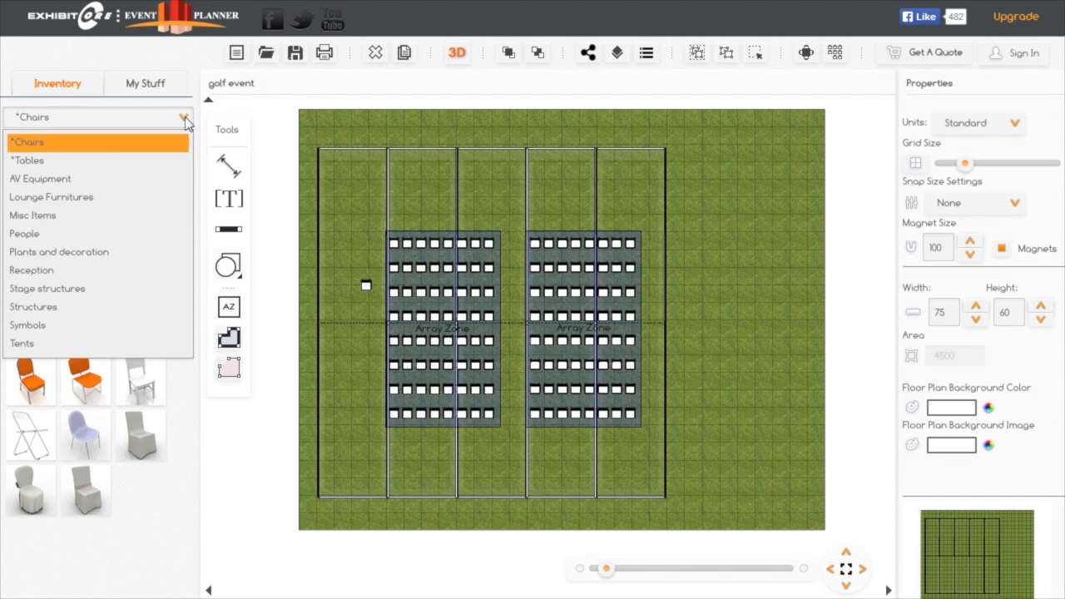
pyautogui.click(34, 161)
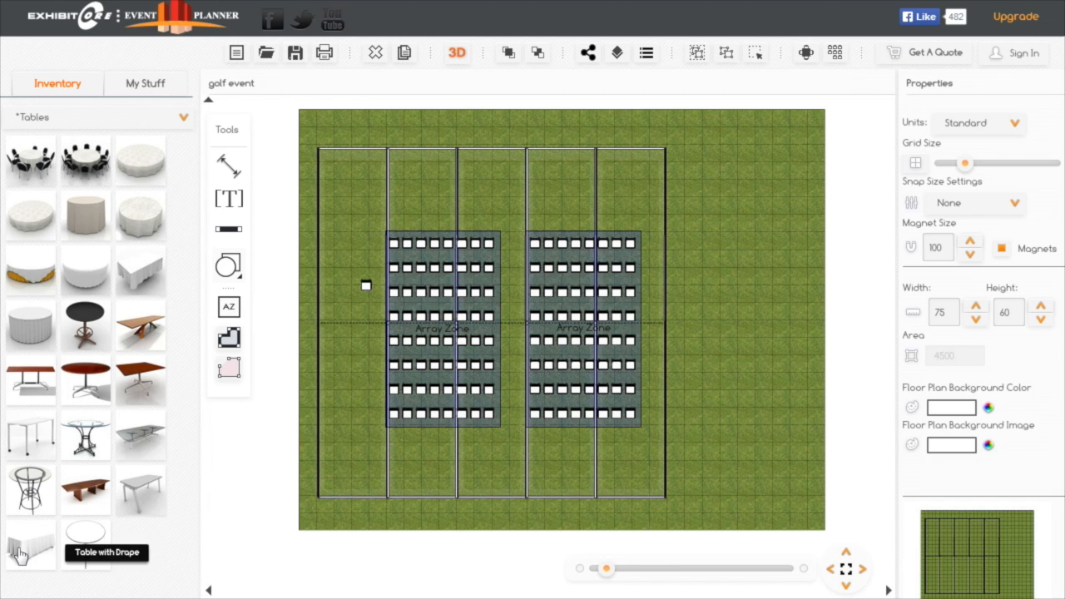
pyautogui.moveTo(20, 556); pyautogui.dragTo(338, 428)
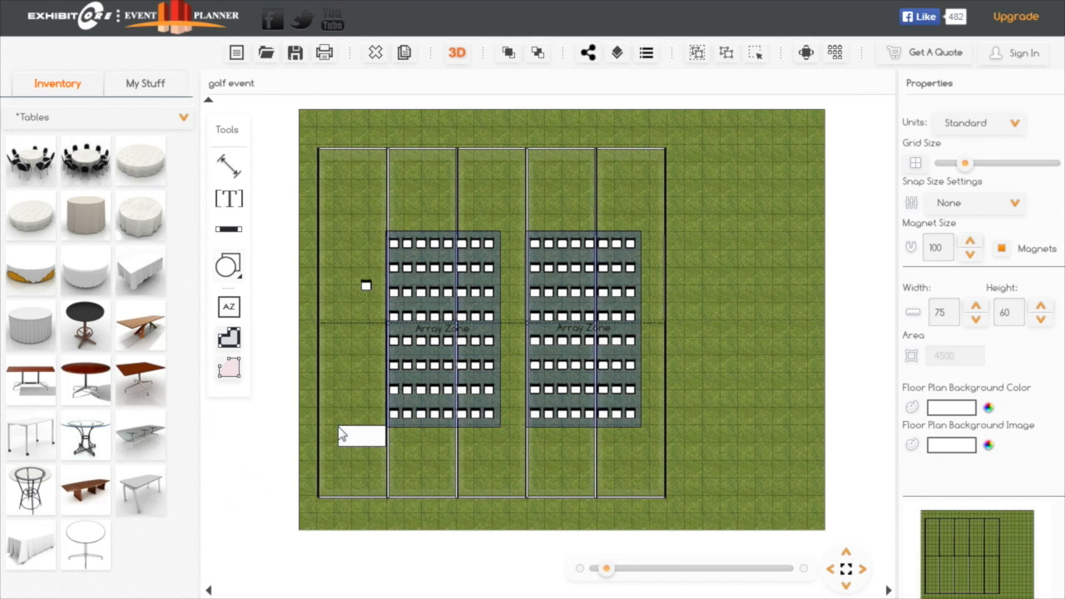
pyautogui.click(379, 438)
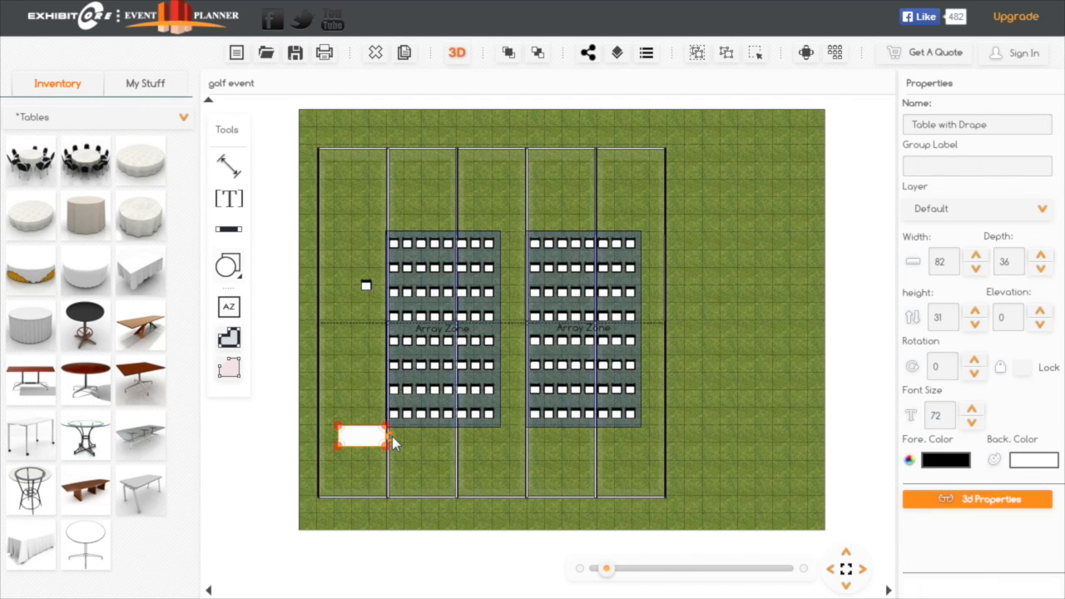
pyautogui.moveTo(392, 436); pyautogui.dragTo(363, 468)
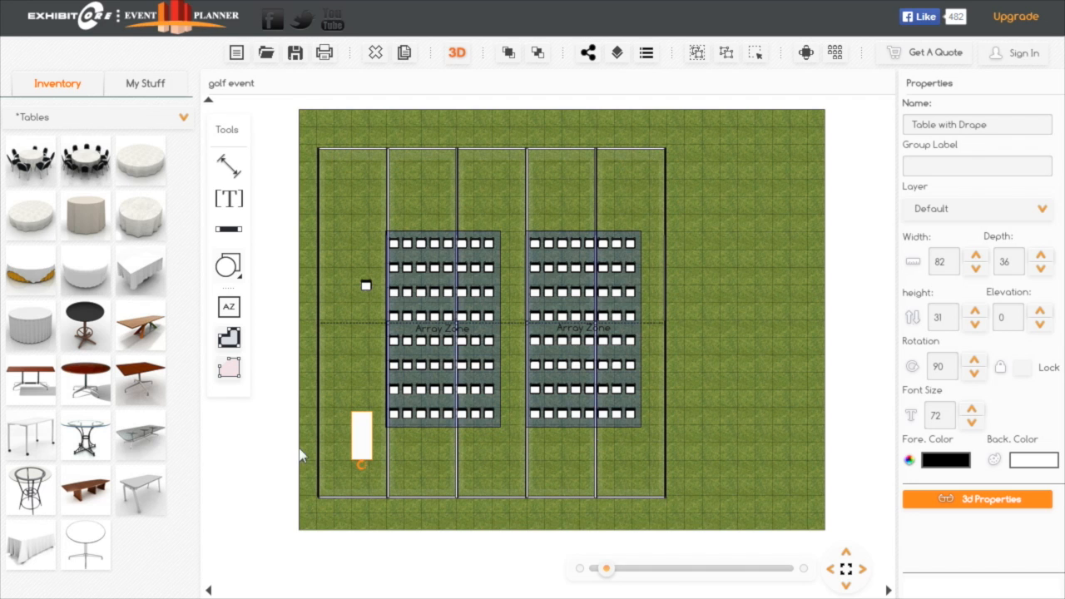
# Move the draped table against the tent's left wall and duplicate it twice, lining up all three tables end to end
pyautogui.moveTo(359, 448); pyautogui.dragTo(333, 330)
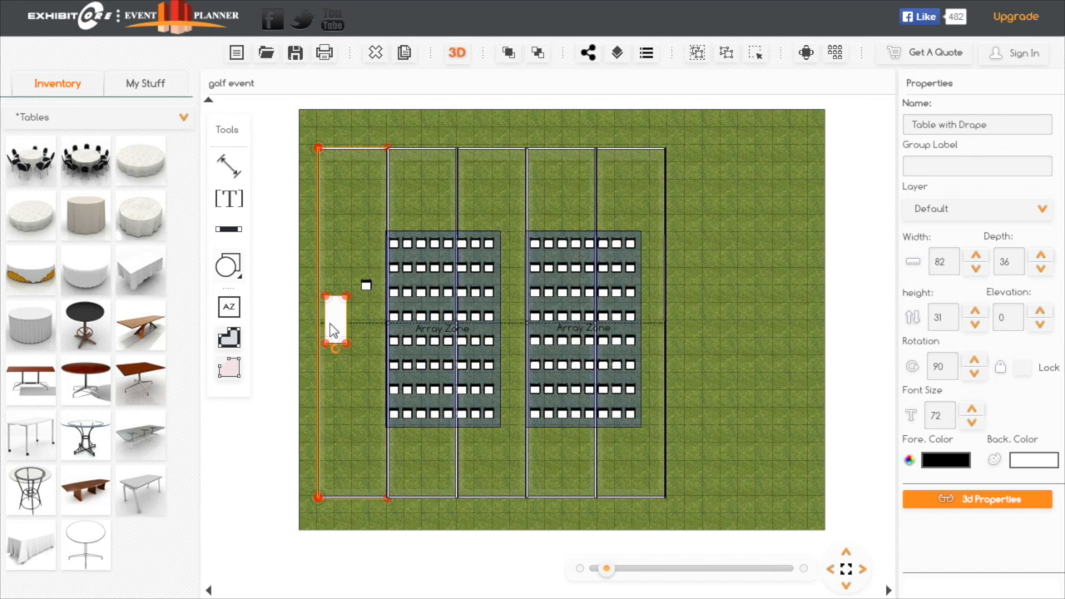
pyautogui.click(405, 53)
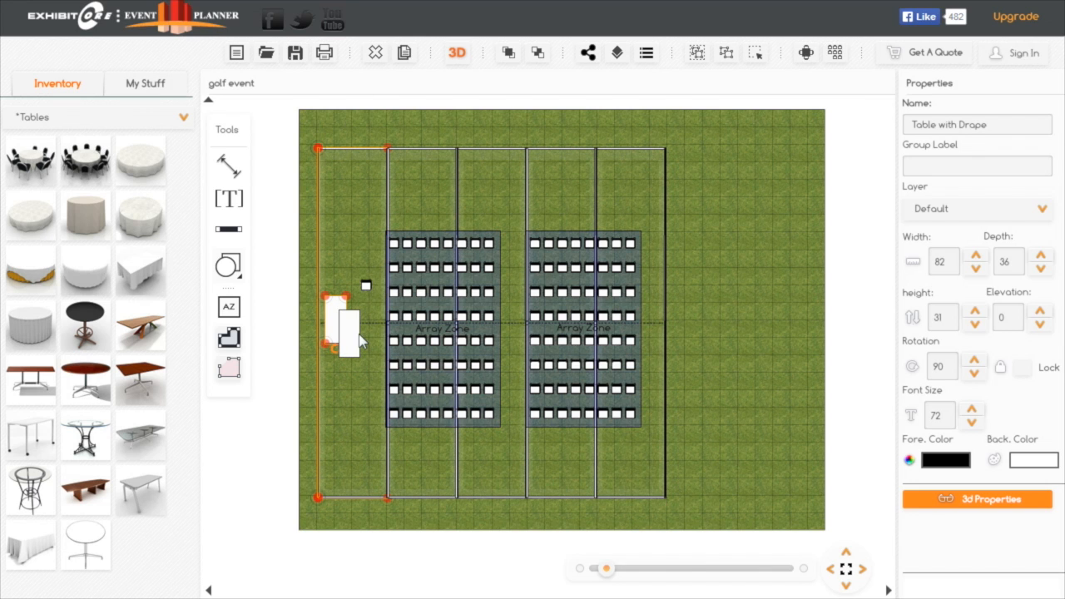
pyautogui.click(358, 340)
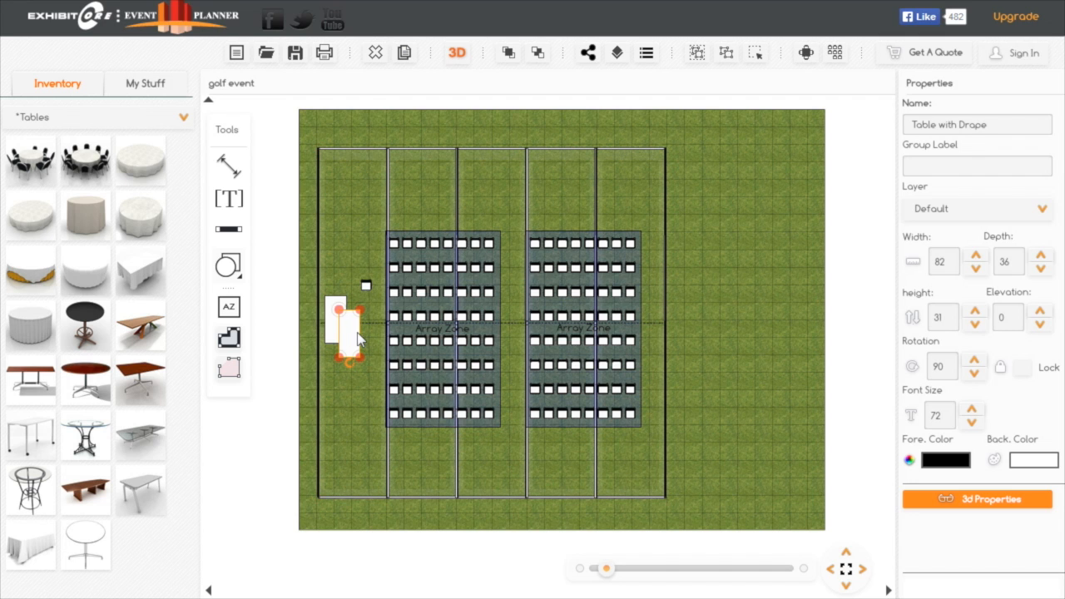
pyautogui.moveTo(358, 340); pyautogui.dragTo(343, 271)
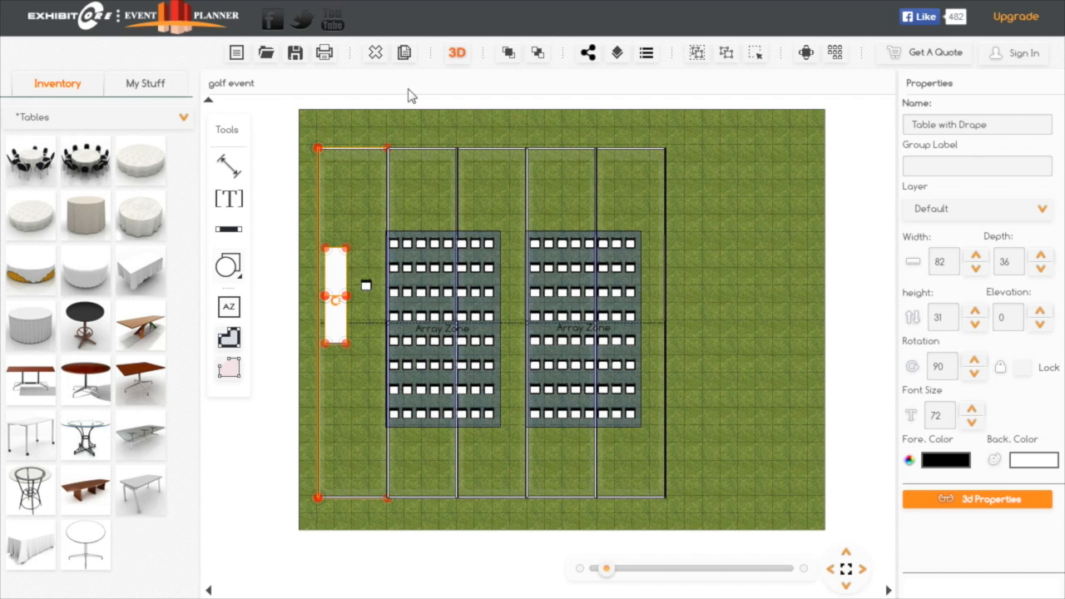
pyautogui.click(403, 57)
pyautogui.moveTo(356, 295); pyautogui.dragTo(344, 377)
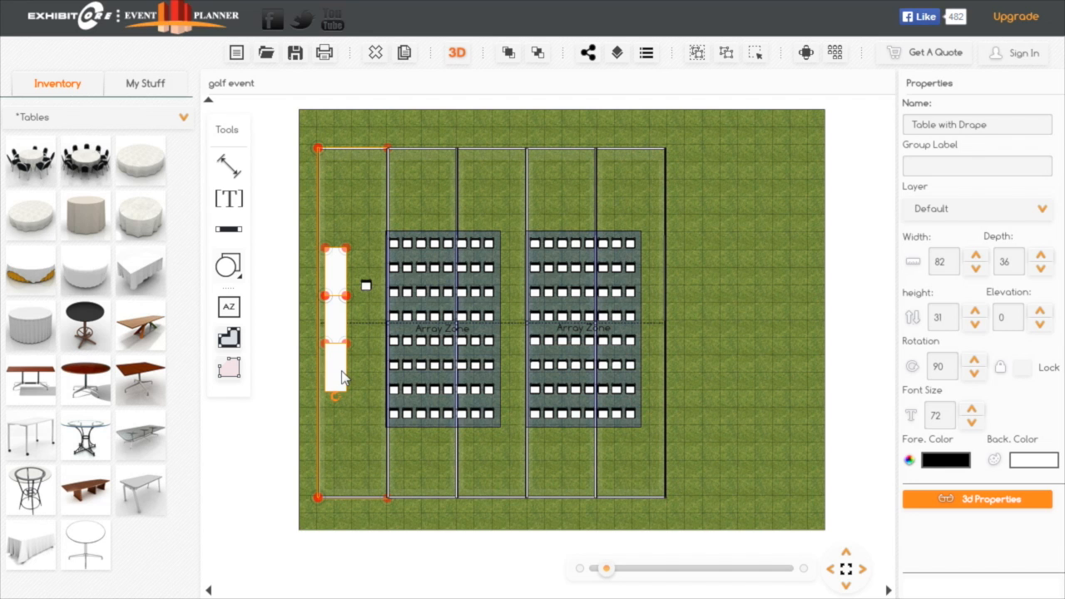
pyautogui.click(342, 373)
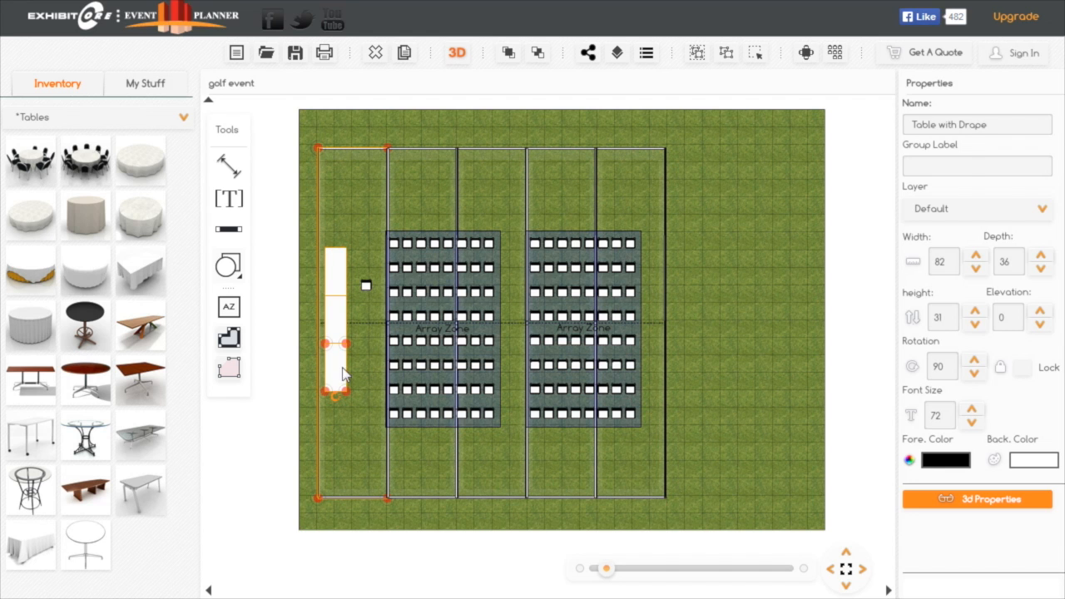
# Delete the loose folding chair standing between the draped tables and the left array zone
pyautogui.click(368, 305)
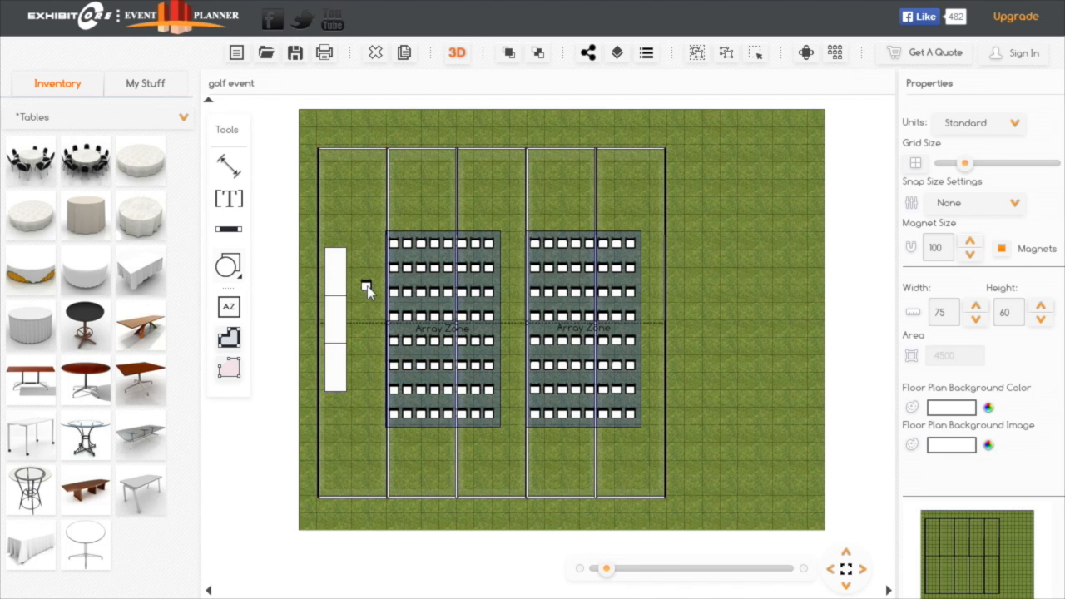
pyautogui.click(367, 288)
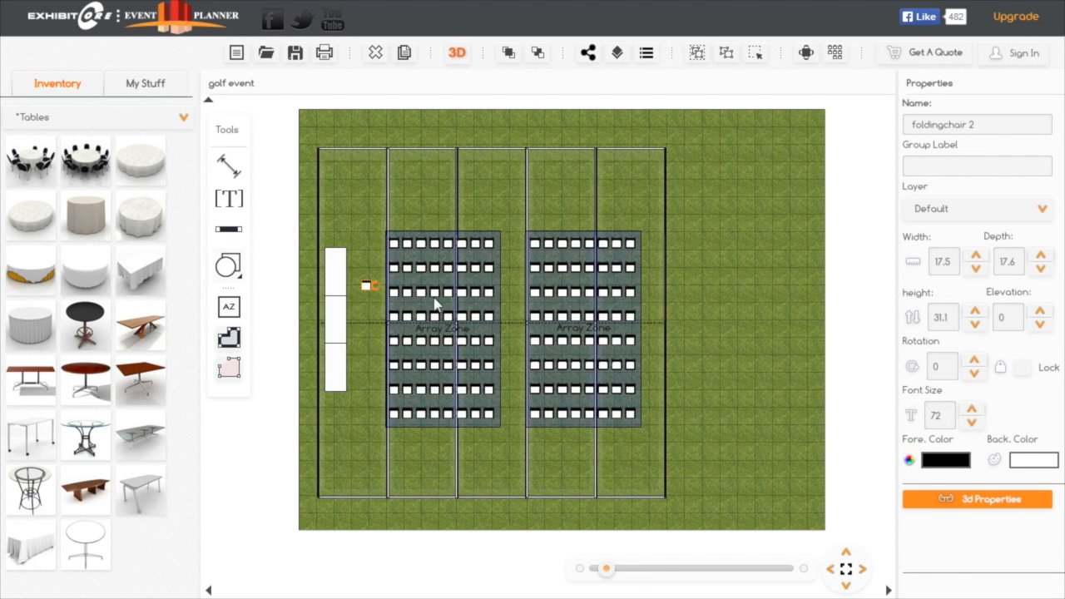
pyautogui.click(375, 53)
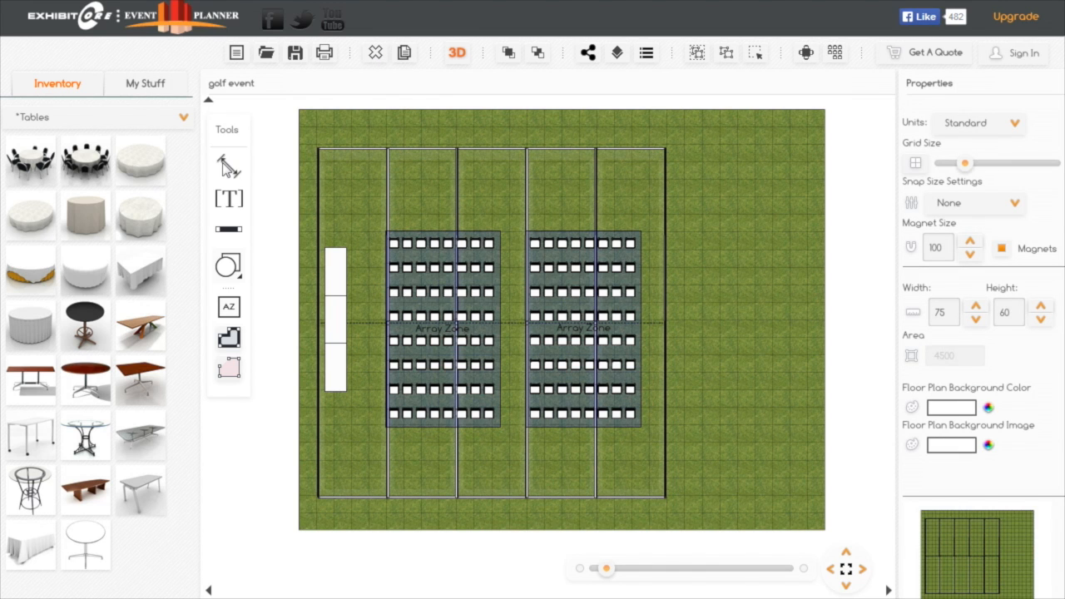
# Place a Demonstration Platform 3 no rails from the Stage structures category at the tent's lower edge, centred below the two chair blocks
pyautogui.click(184, 120)
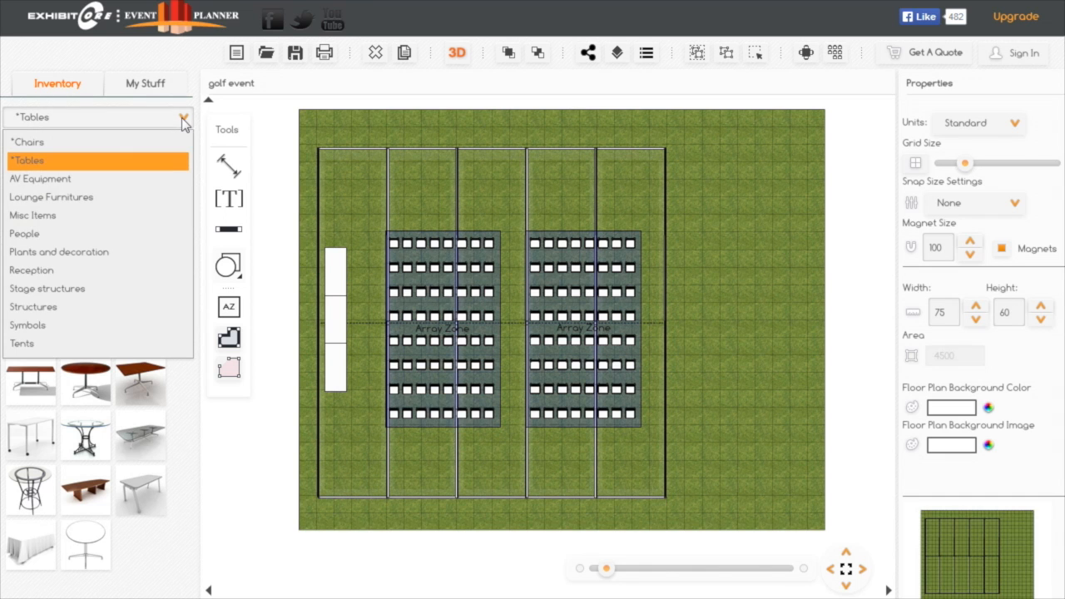
pyautogui.click(75, 291)
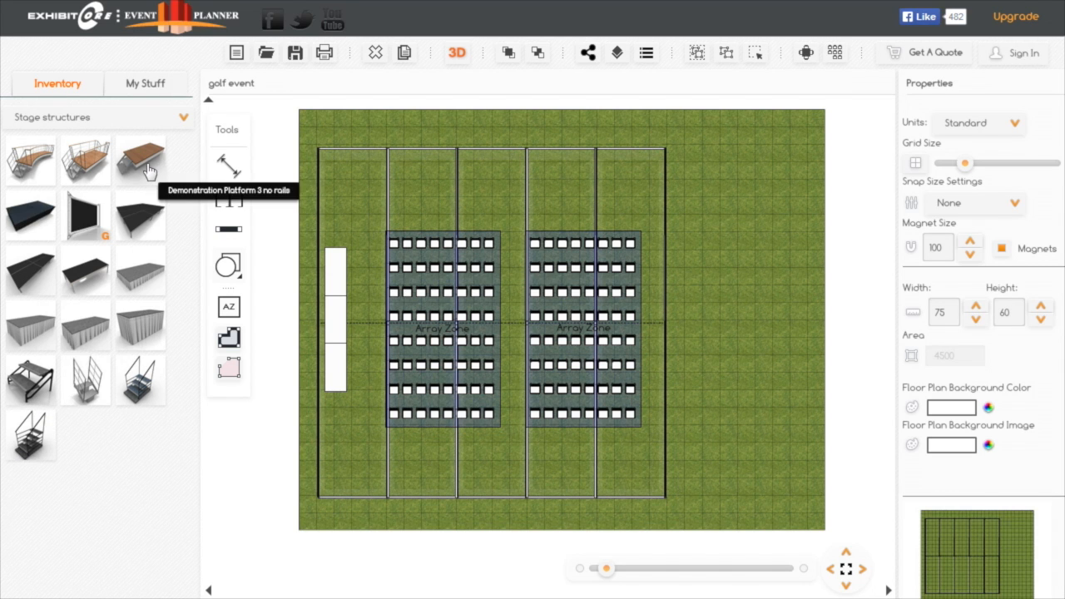
pyautogui.moveTo(141, 166); pyautogui.dragTo(480, 466)
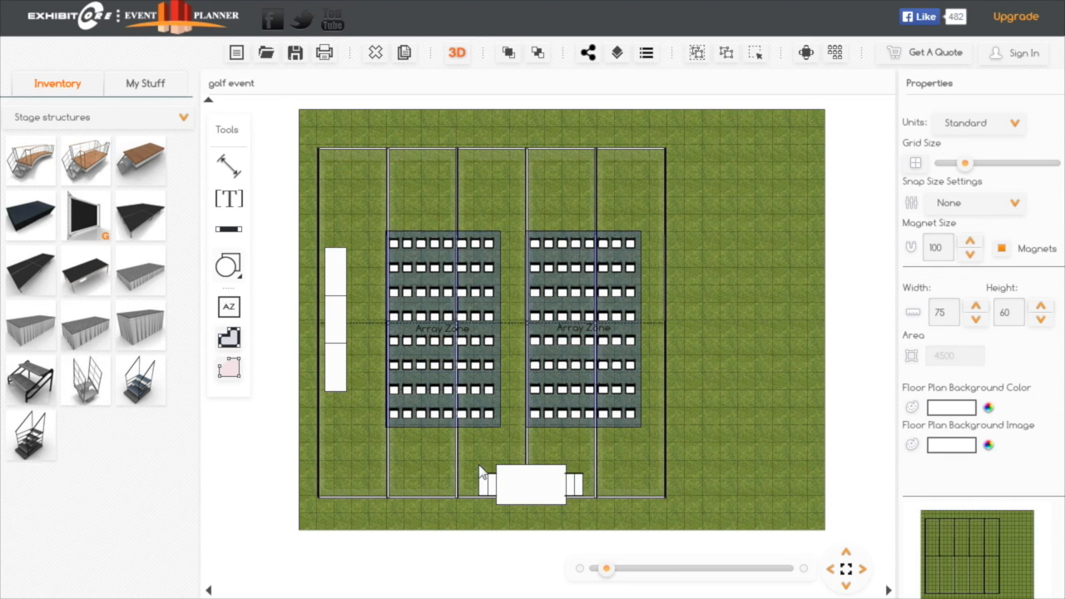
pyautogui.click(549, 486)
pyautogui.moveTo(549, 485)
pyautogui.mouseDown()
pyautogui.moveTo(507, 474)
pyautogui.moveTo(533, 475)
pyautogui.mouseUp()
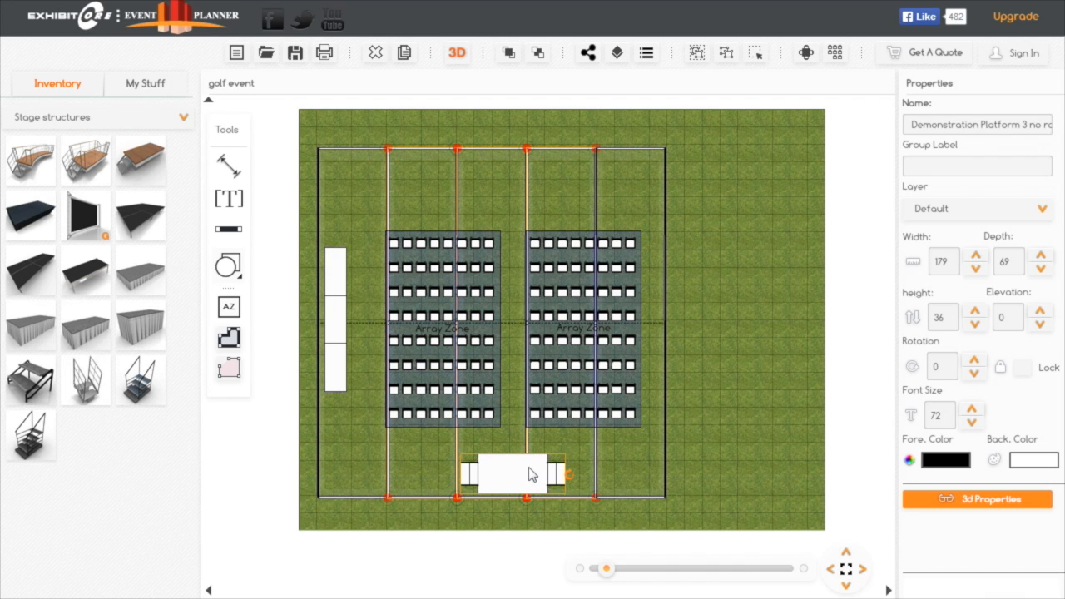
pyautogui.click(614, 456)
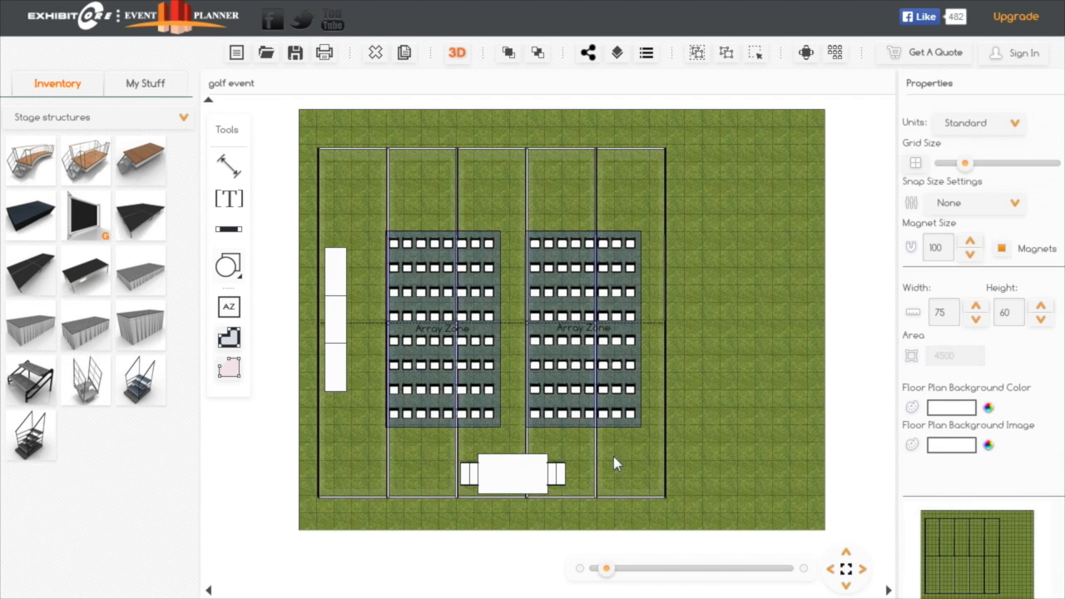
# Check the demonstration platform's height in its 3D properties
pyautogui.click(516, 479)
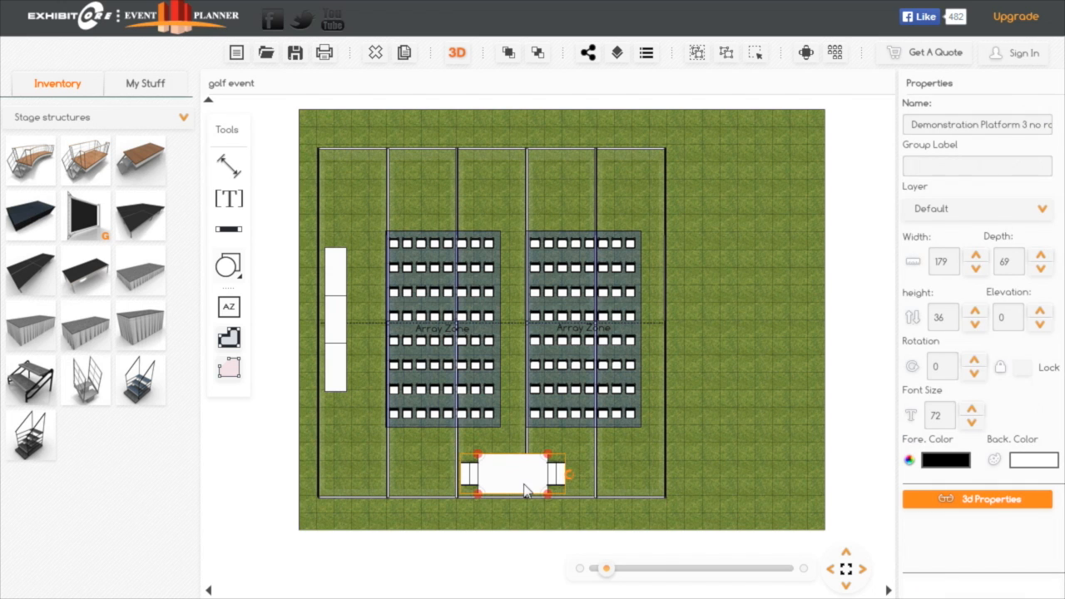
pyautogui.click(996, 510)
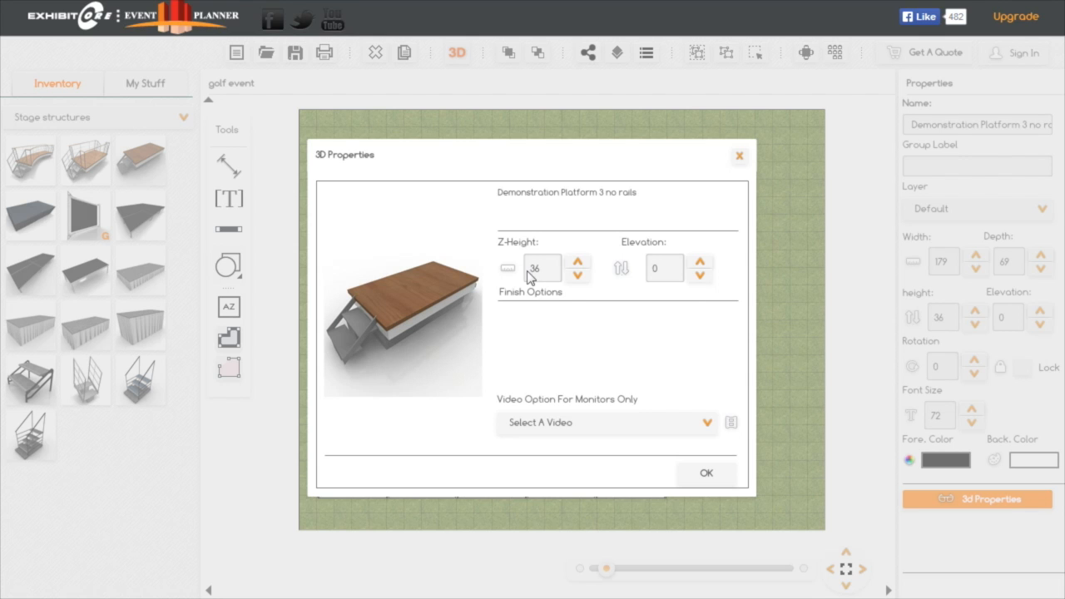
pyautogui.click(707, 475)
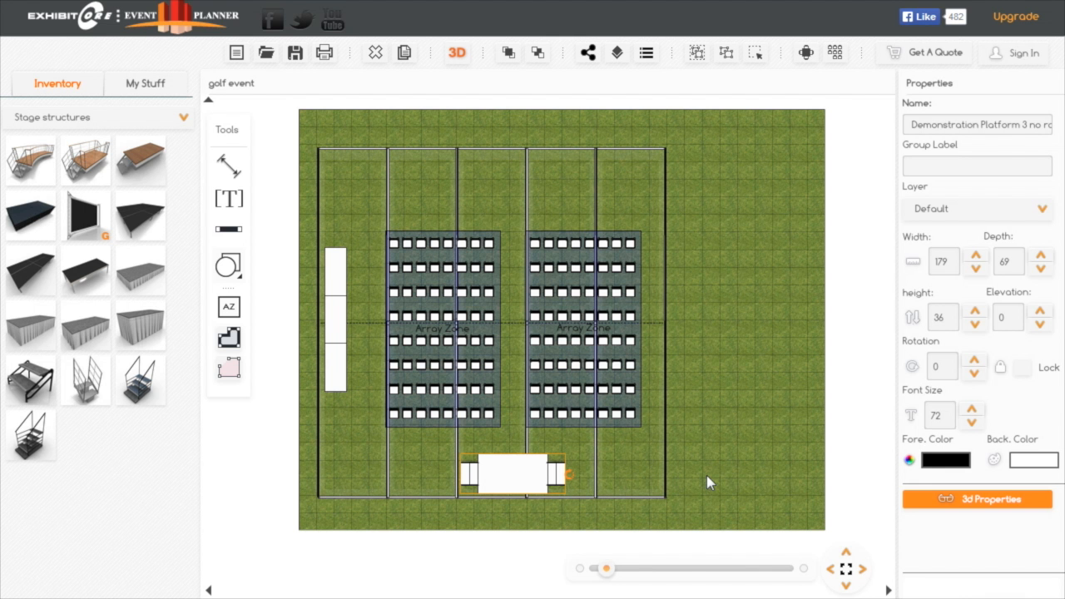
# Place a 50" PLASMA TV on stand from the AV Equipment category in the middle of the demonstration platform
pyautogui.click(184, 119)
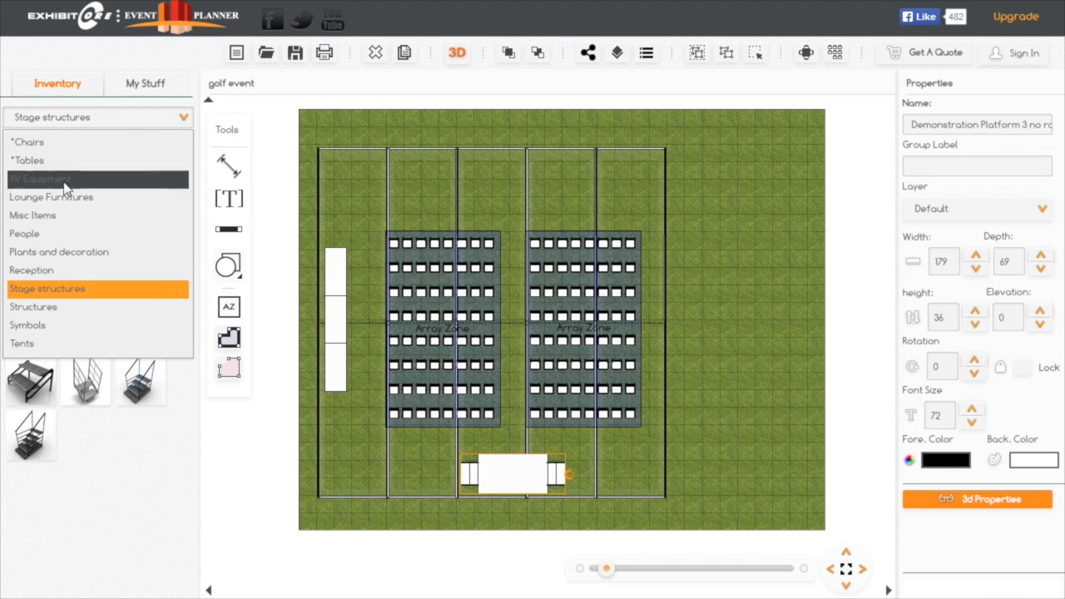
pyautogui.click(66, 182)
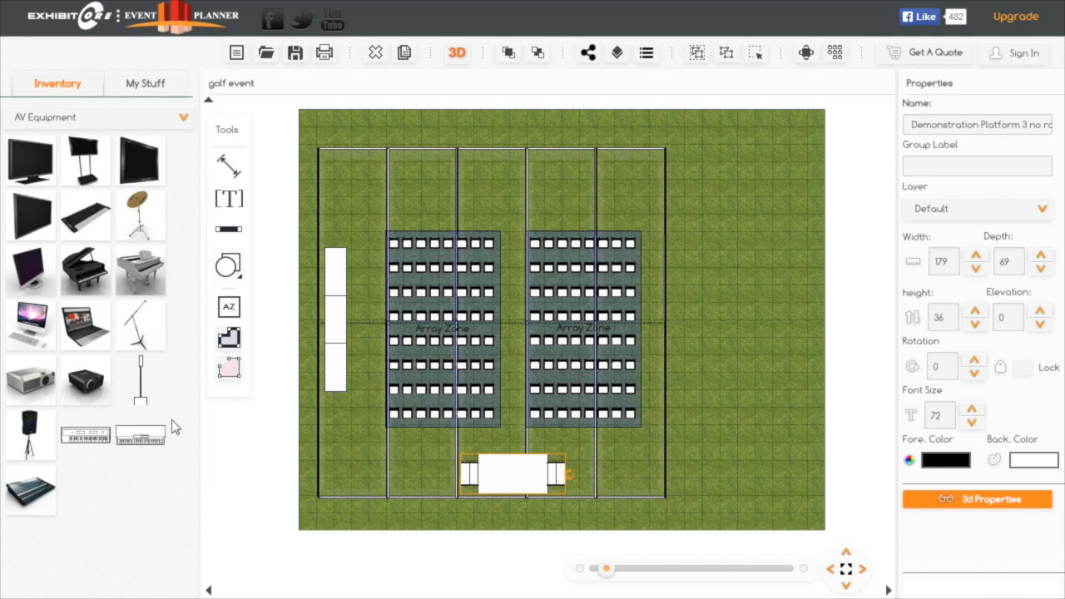
pyautogui.click(86, 159)
pyautogui.moveTo(86, 159); pyautogui.dragTo(518, 489)
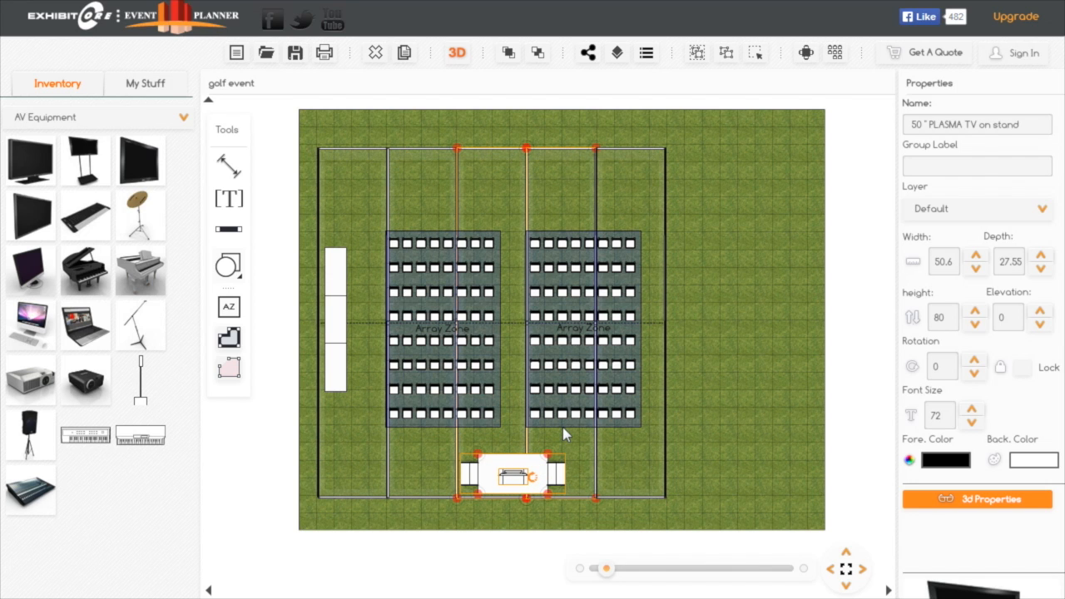
pyautogui.click(563, 431)
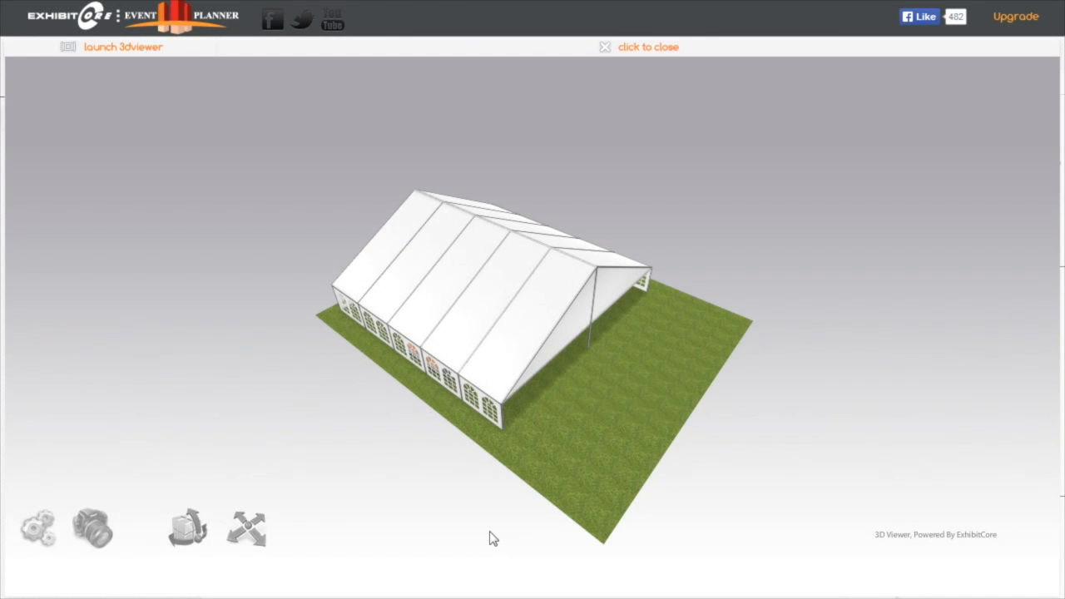
# Examine the stage, TV and chair rows in the 3D view with the walking and orbital cameras, and return to the floor plan
pyautogui.moveTo(489, 533); pyautogui.dragTo(423, 485)
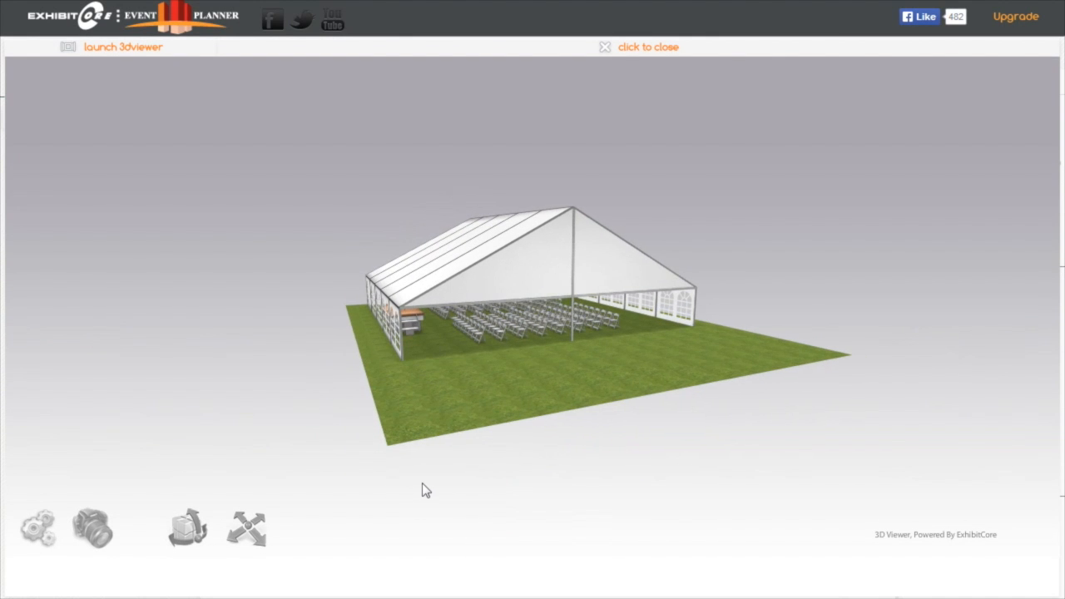
pyautogui.scroll(5, 424, 491)
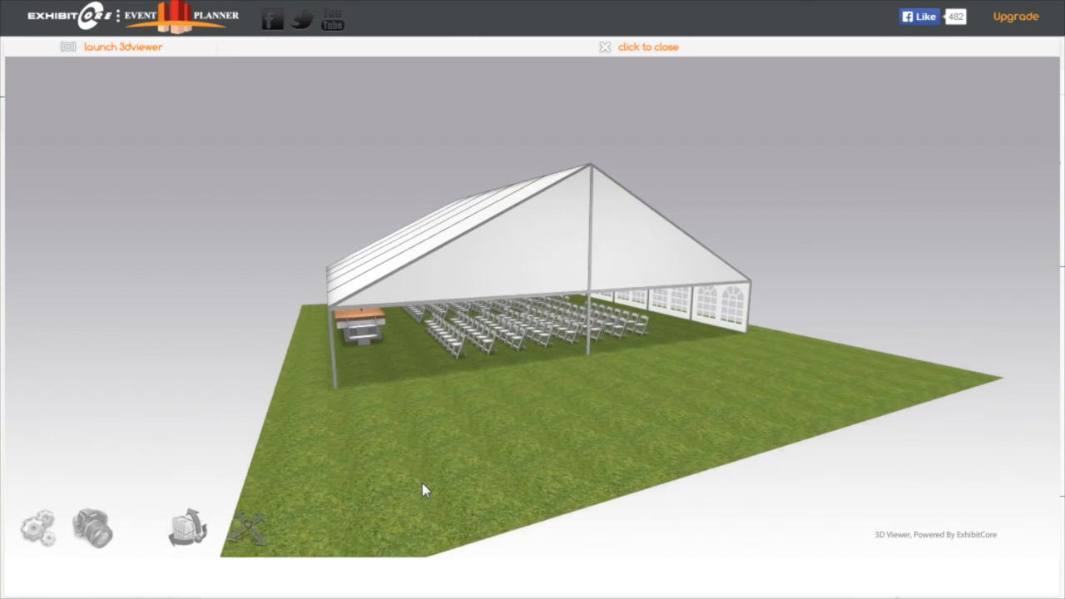
pyautogui.scroll(6, 422, 484)
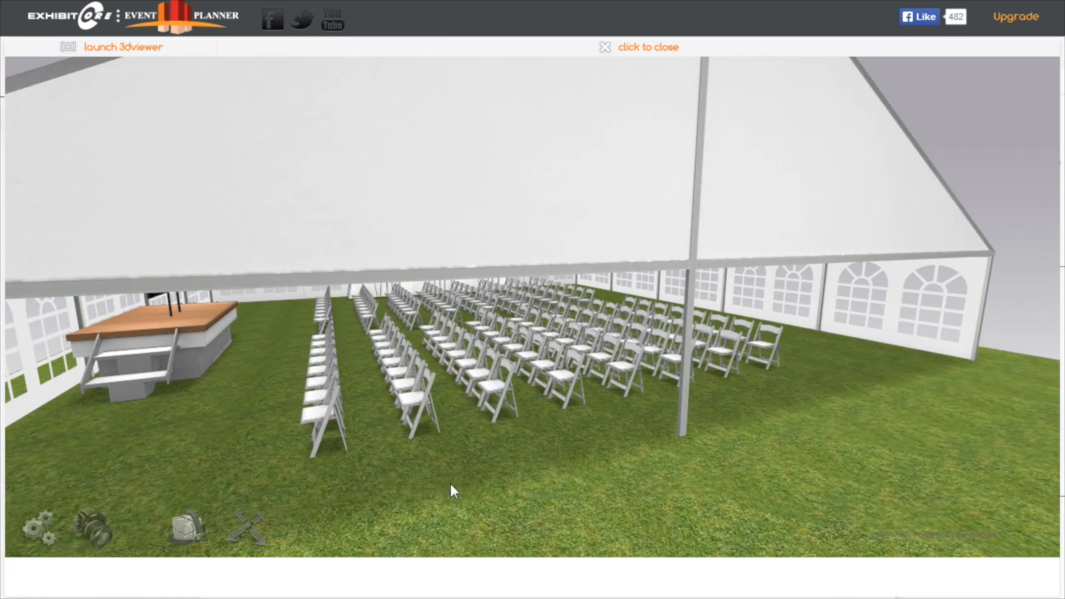
pyautogui.click(249, 531)
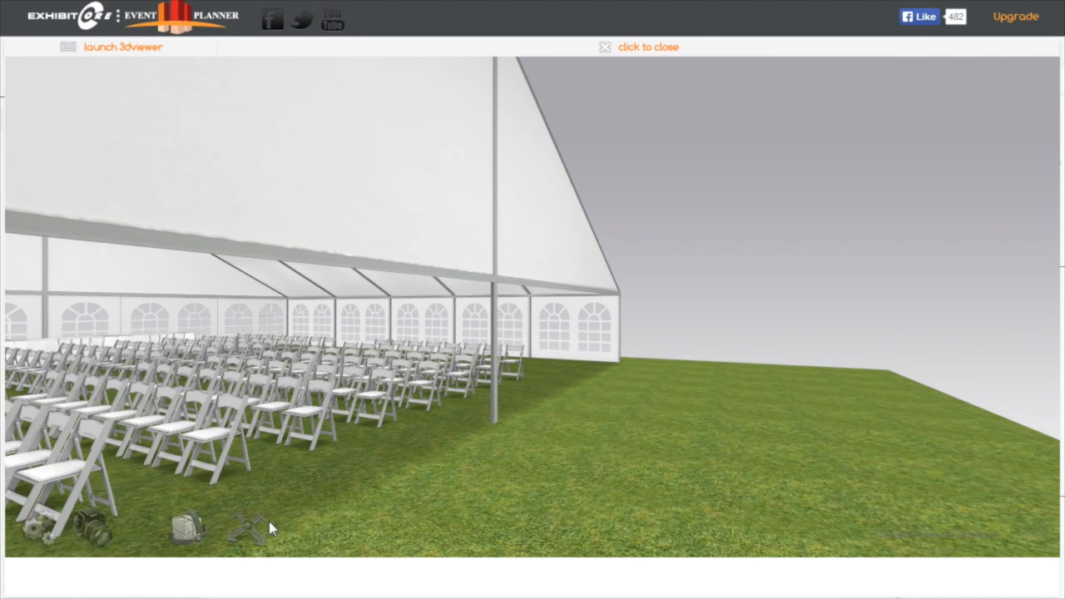
pyautogui.press('Up')
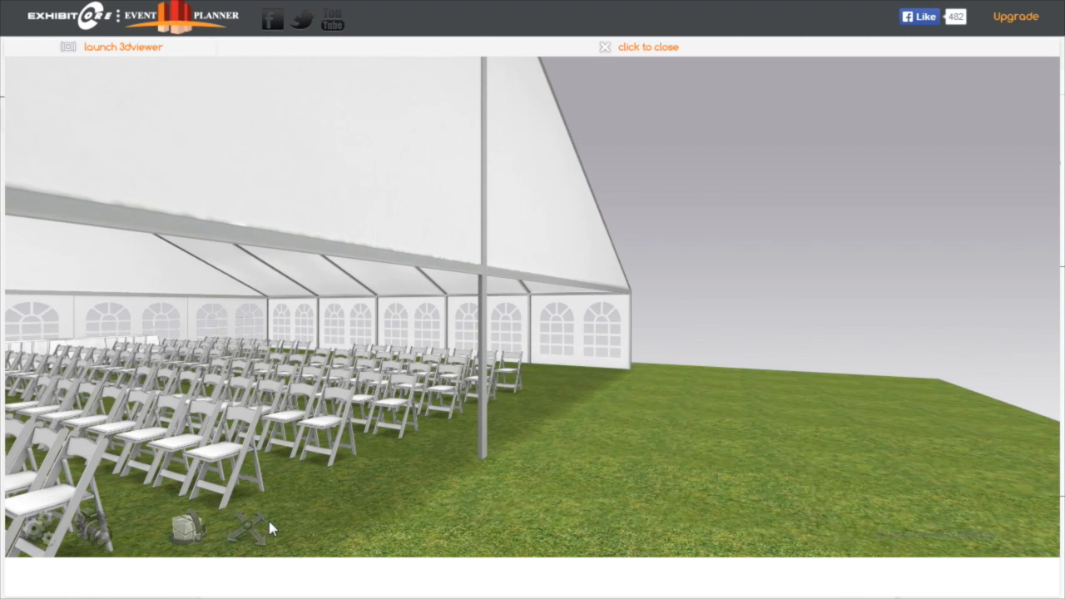
pyautogui.press('Left')
pyautogui.press('Left')
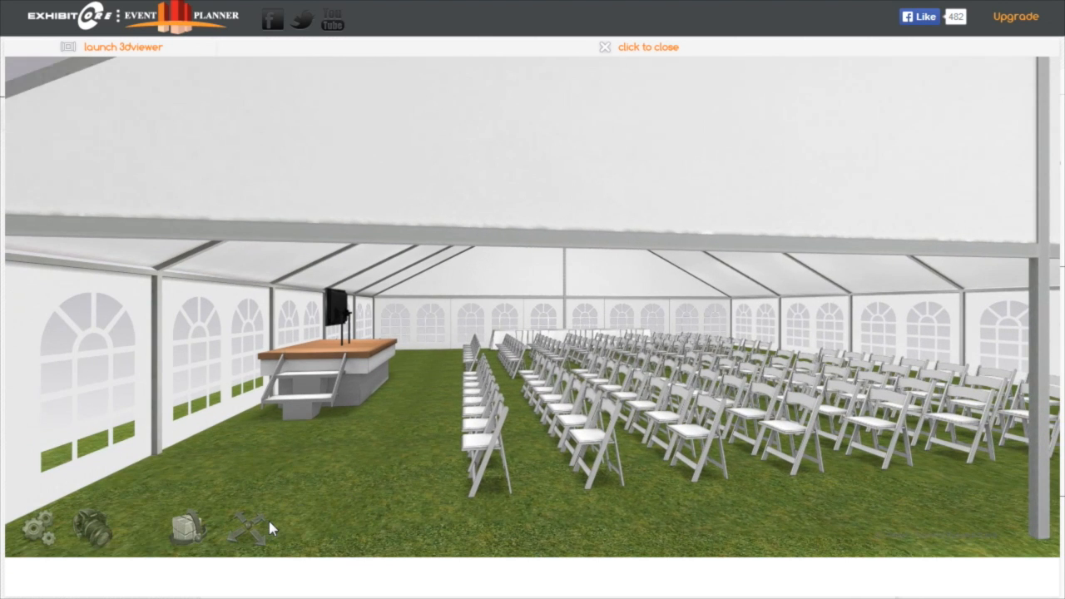
pyautogui.press('Left')
pyautogui.press('Up')
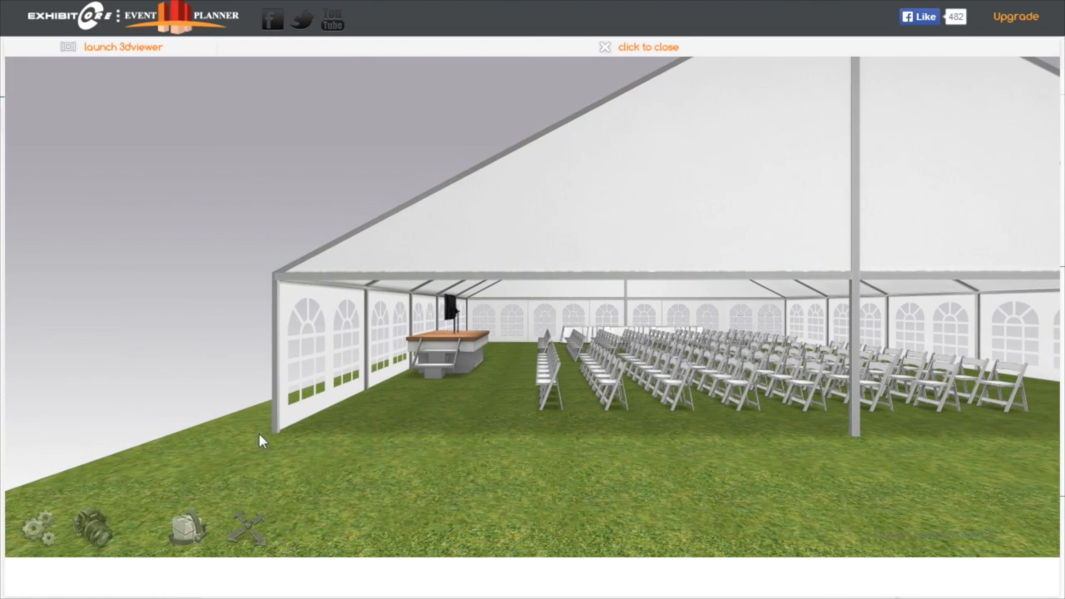
pyautogui.click(188, 529)
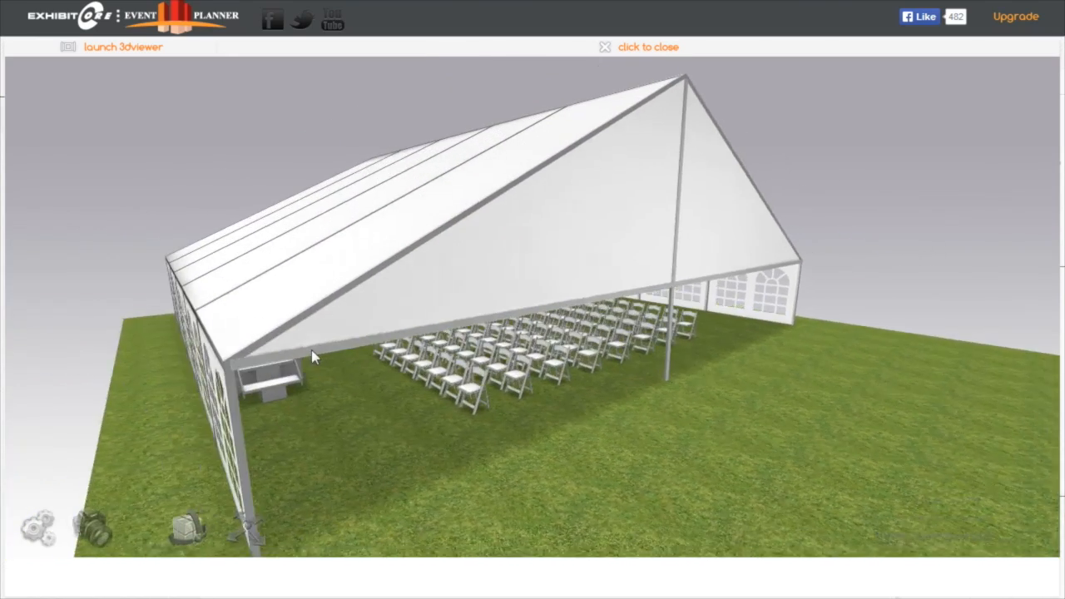
pyautogui.click(637, 51)
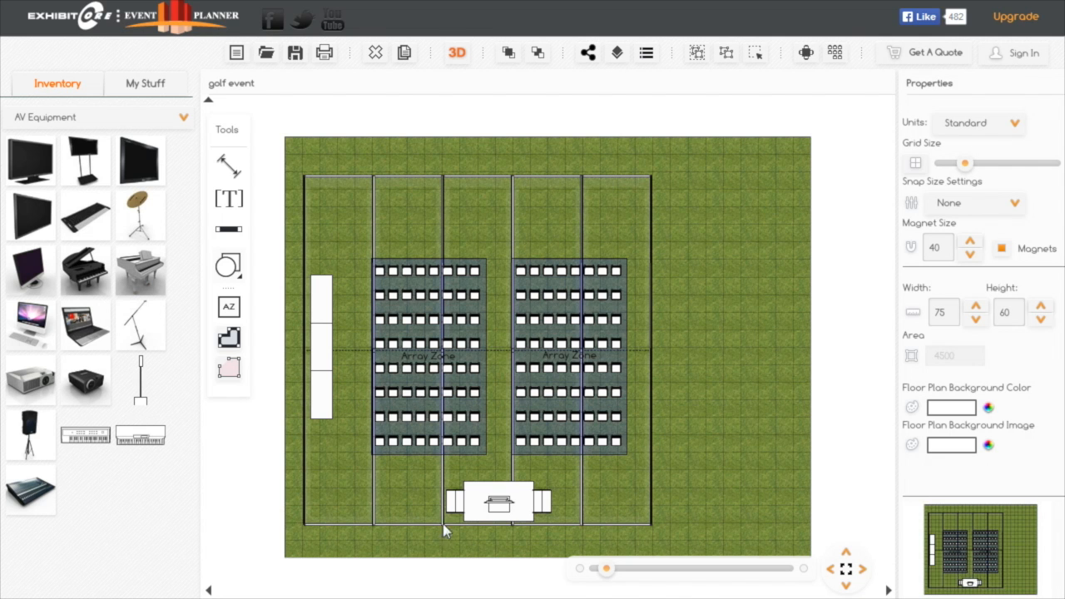
# Rotate the plasma TV to 180 degrees and move it back to the middle of the platform
pyautogui.click(506, 508)
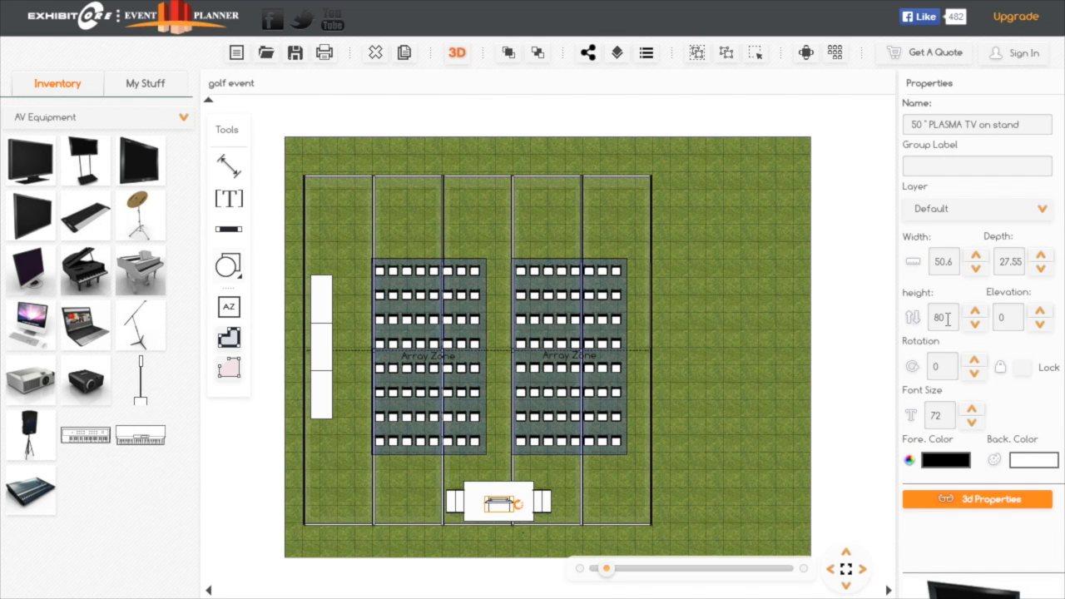
pyautogui.click(945, 366)
pyautogui.doubleClick(951, 366)
pyautogui.press('Return')
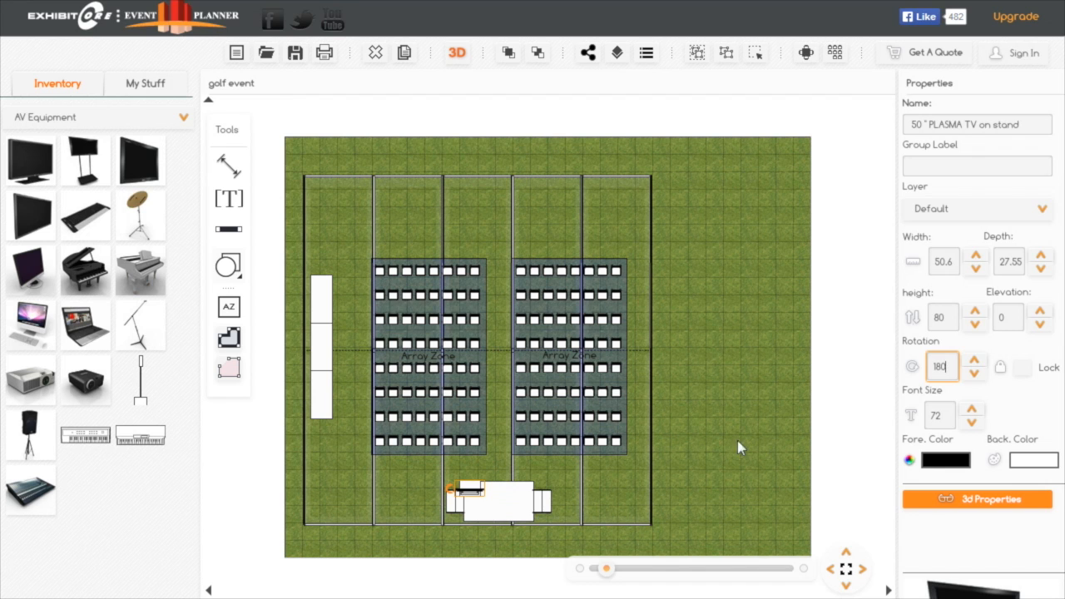
pyautogui.moveTo(478, 494); pyautogui.dragTo(505, 509)
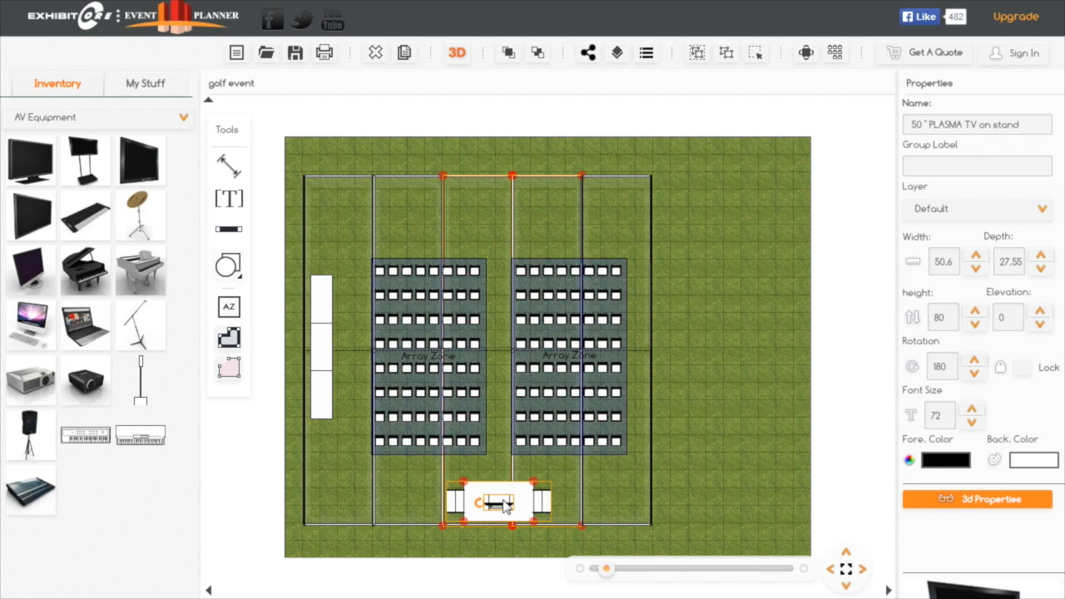
# Set the plasma TV's elevation to 36 and its monitor video to Screen Saver in its 3D properties
pyautogui.click(988, 499)
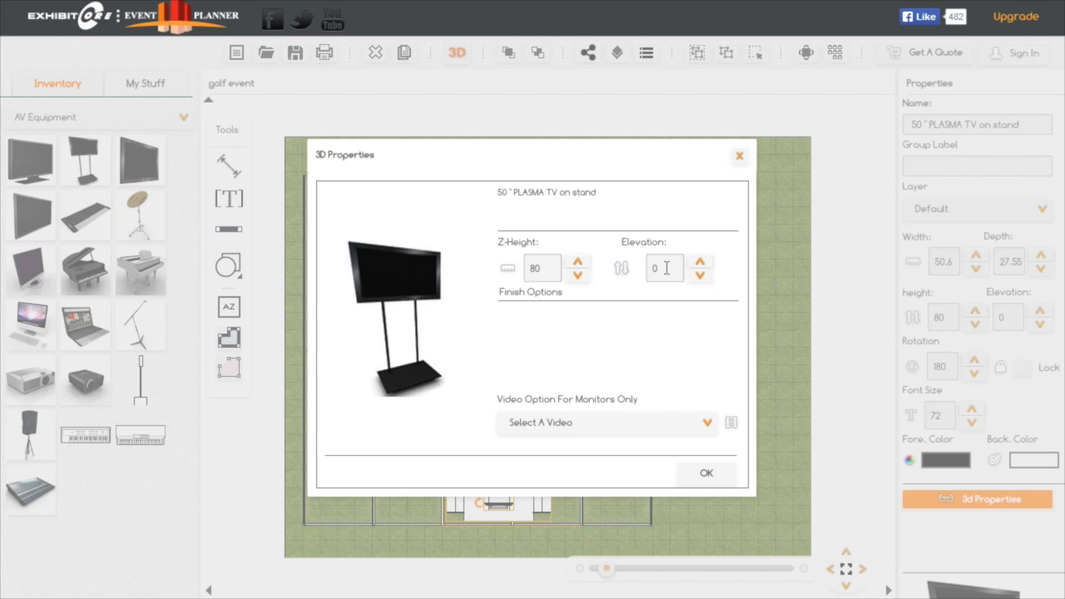
pyautogui.doubleClick(666, 268)
pyautogui.click(708, 425)
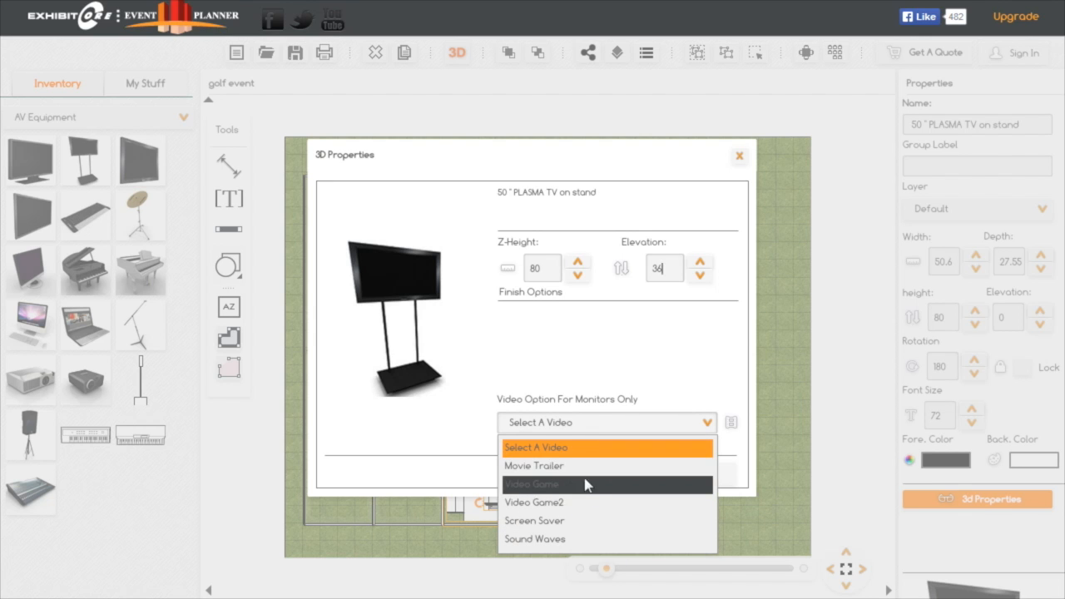
pyautogui.click(566, 520)
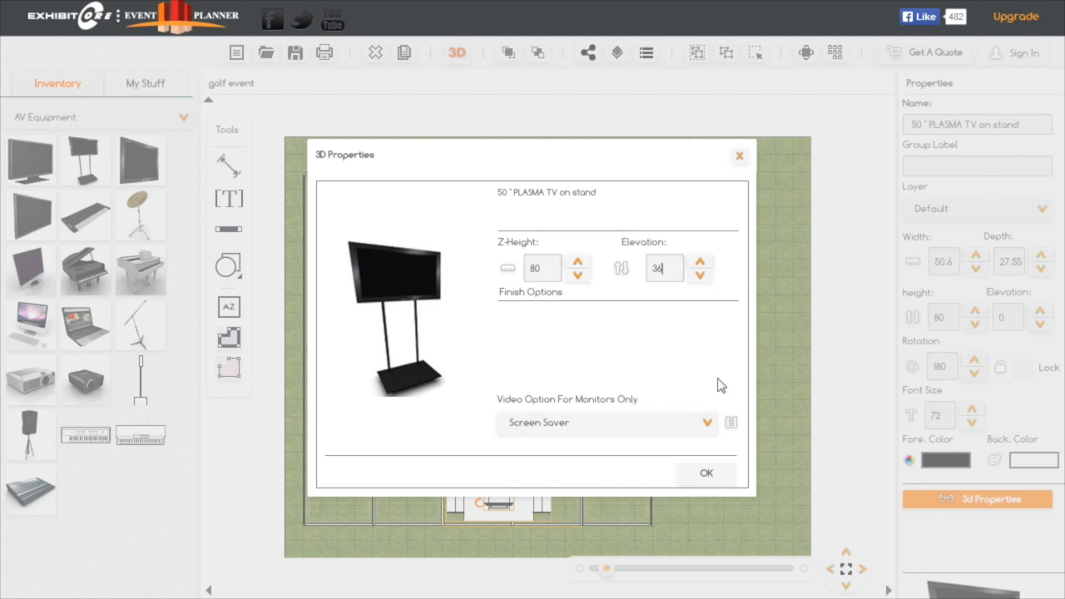
pyautogui.click(707, 476)
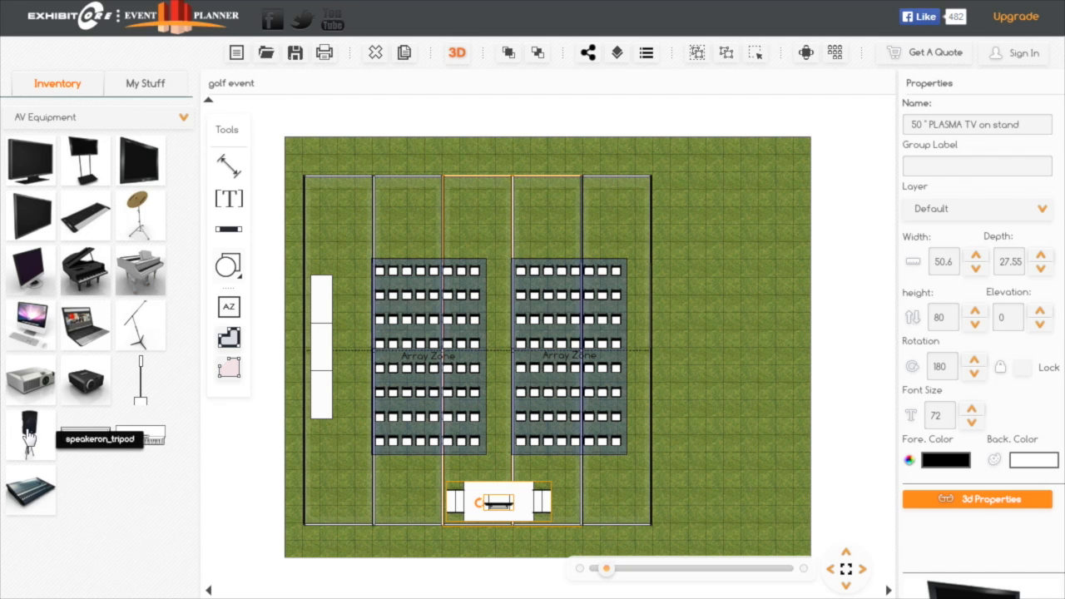
# Place a speakeron_tripod from the AV Equipment category near the tent's upper-left corner
pyautogui.moveTo(29, 438); pyautogui.dragTo(333, 199)
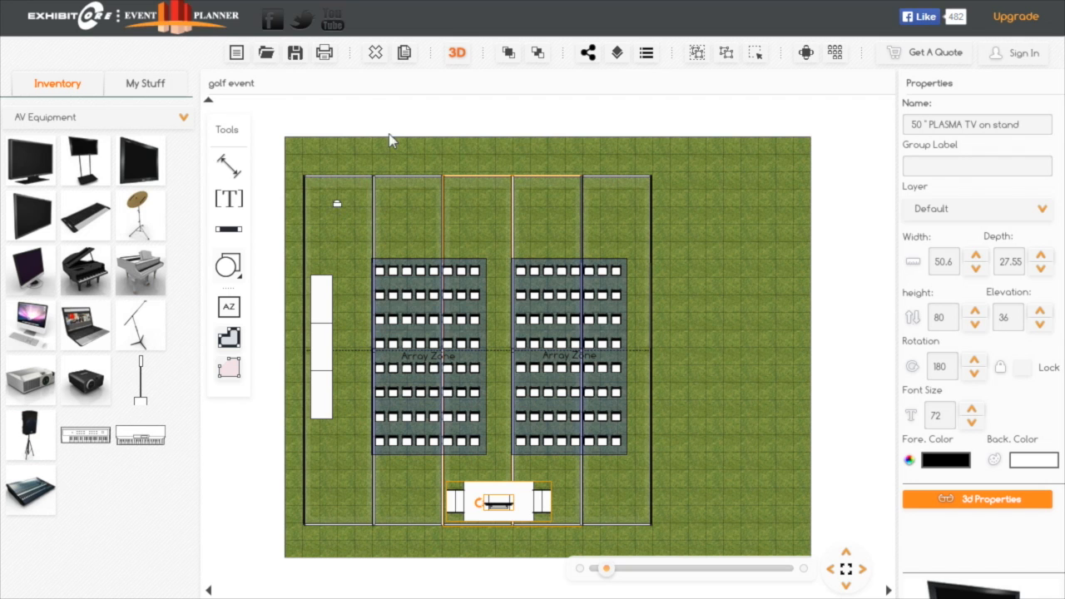
pyautogui.click(404, 54)
pyautogui.click(517, 516)
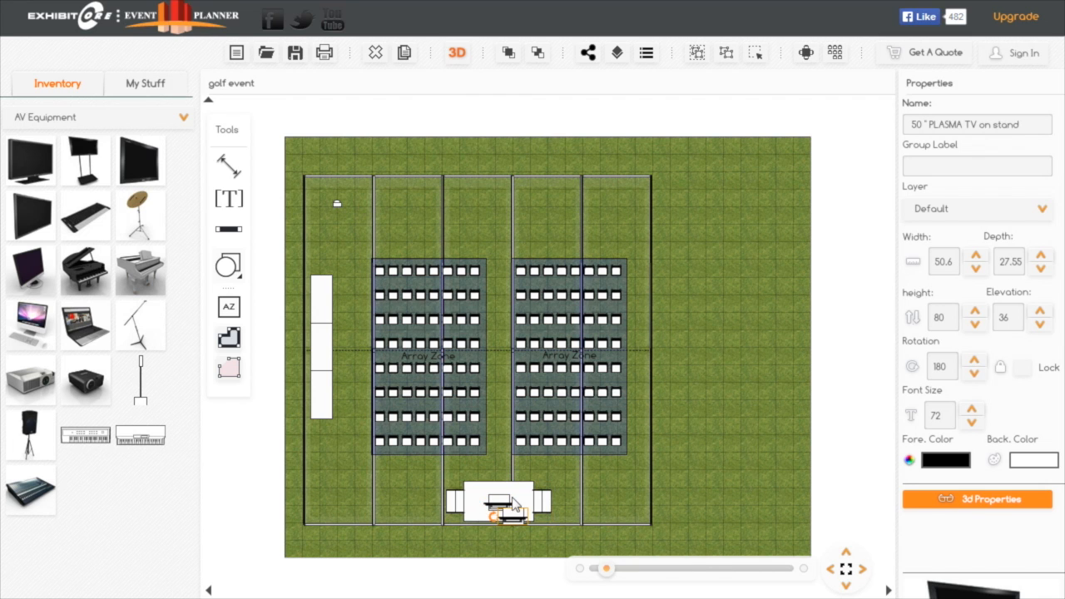
pyautogui.click(376, 55)
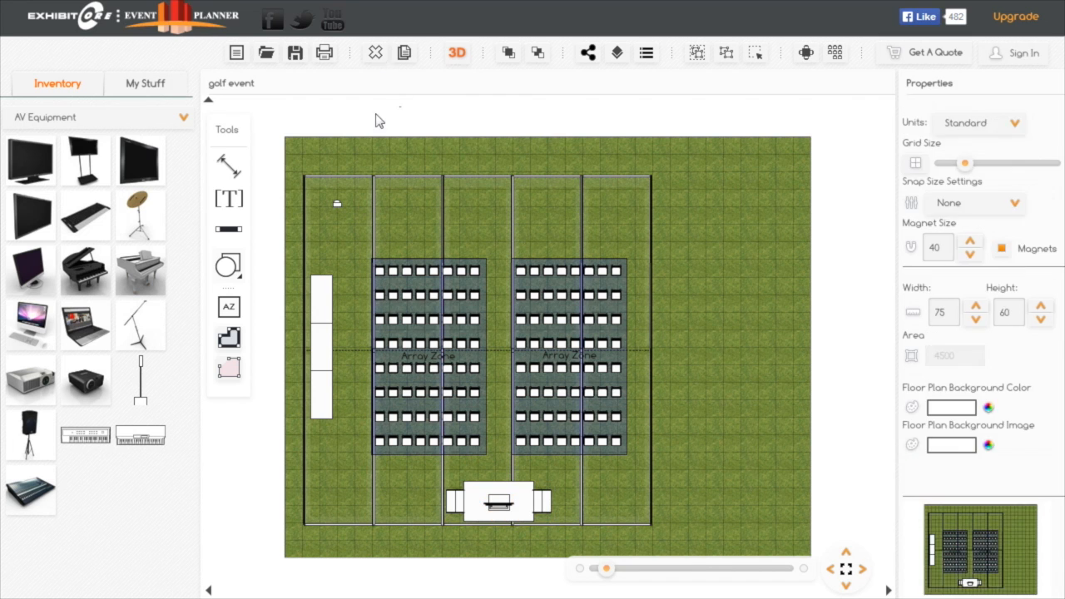
# Copy the tripod speaker three times and place the copies in the tent's upper-right, lower-right and lower-left corners
pyautogui.click(337, 206)
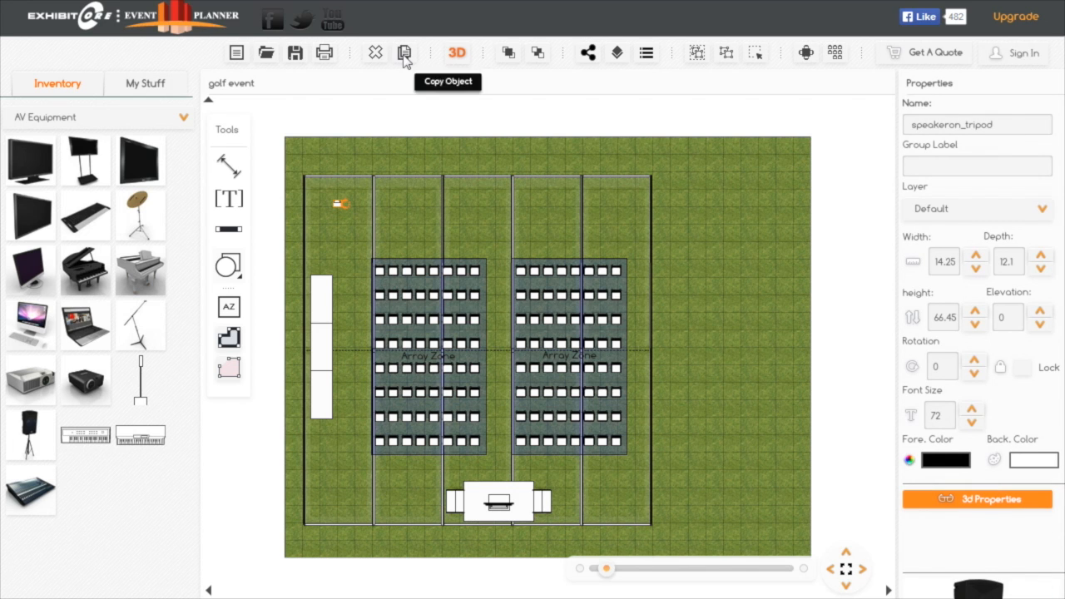
pyautogui.moveTo(351, 221); pyautogui.dragTo(630, 191)
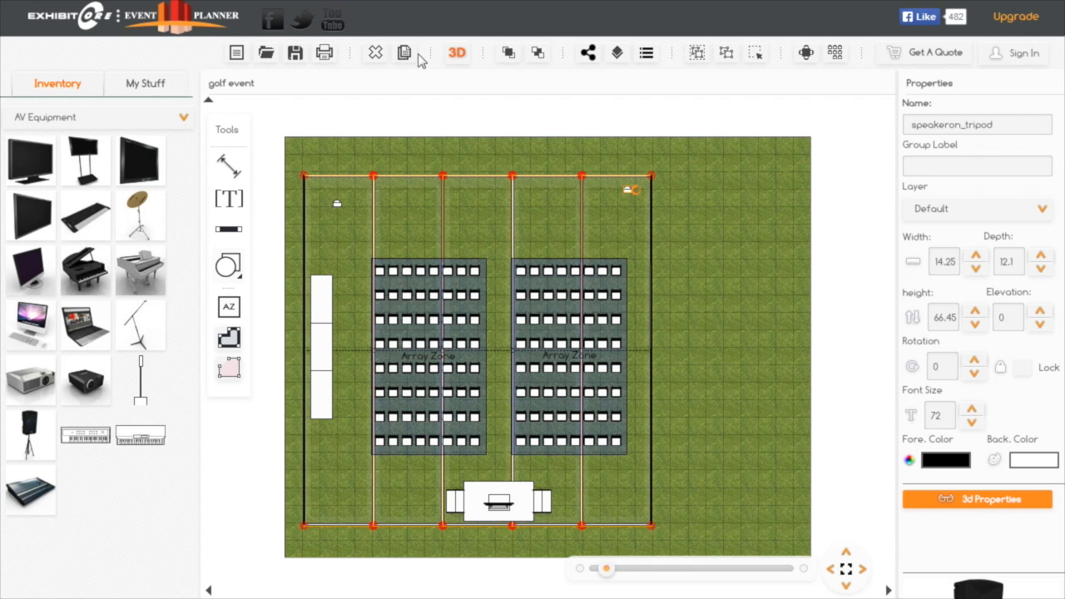
pyautogui.click(408, 63)
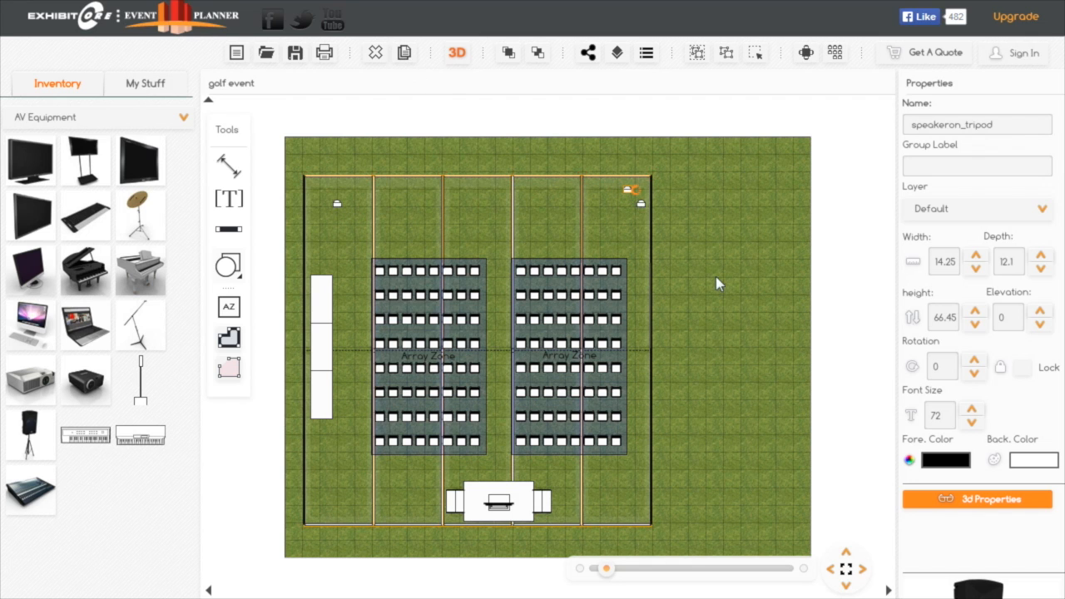
pyautogui.moveTo(640, 208); pyautogui.dragTo(630, 510)
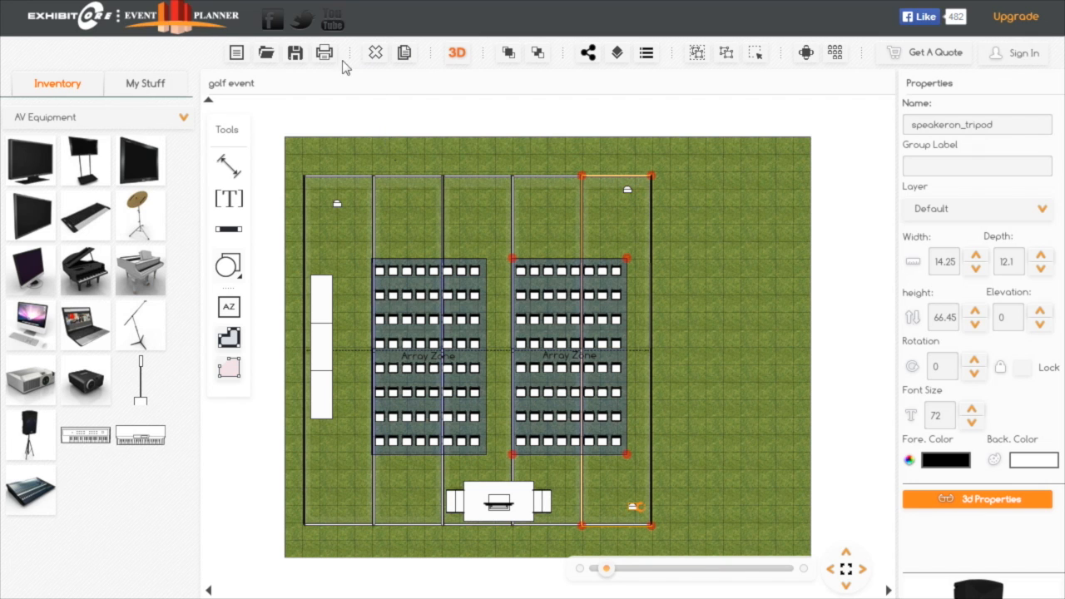
pyautogui.click(405, 55)
pyautogui.click(646, 519)
pyautogui.moveTo(615, 509); pyautogui.dragTo(323, 510)
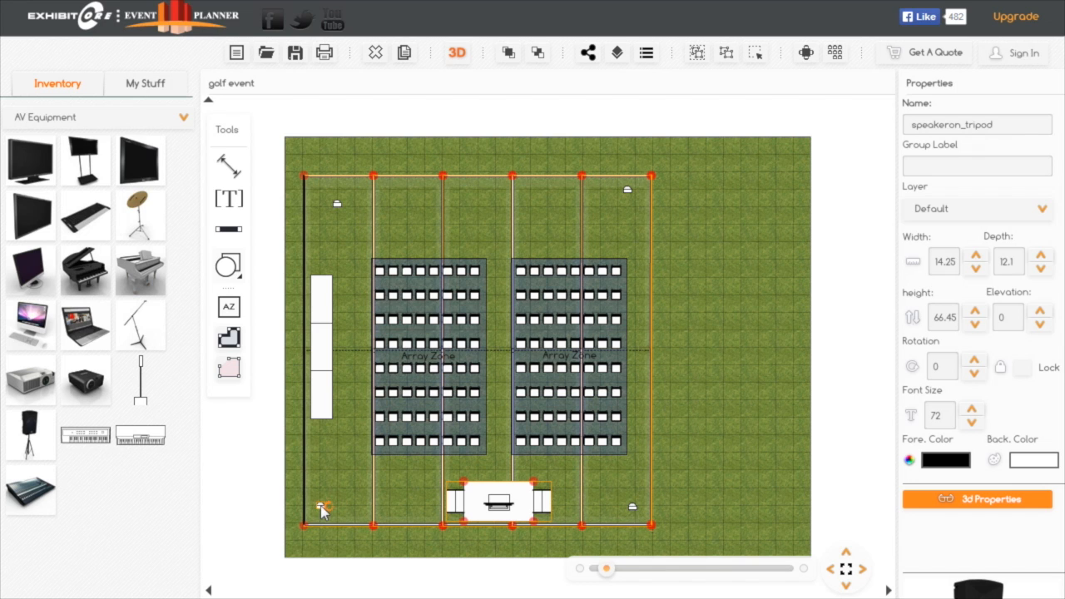
# Angle the four corner speakers toward the chairs, rotating the lower-left to -125, the upper-left to -50 and the lower-right to 150 degrees
pyautogui.moveTo(326, 506); pyautogui.dragTo(299, 477)
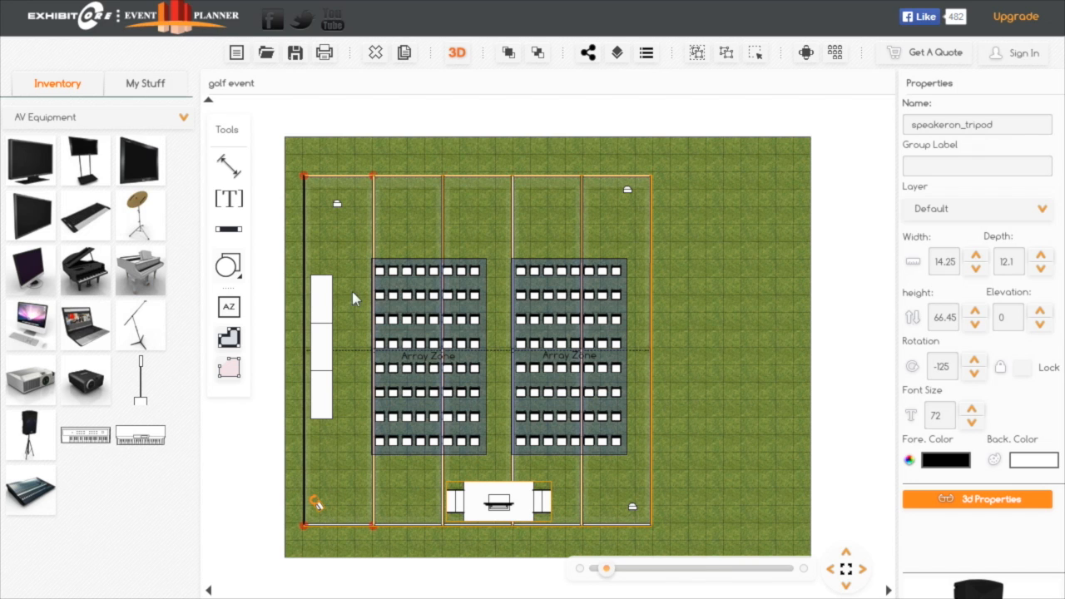
pyautogui.click(338, 207)
pyautogui.moveTo(347, 209); pyautogui.dragTo(323, 197)
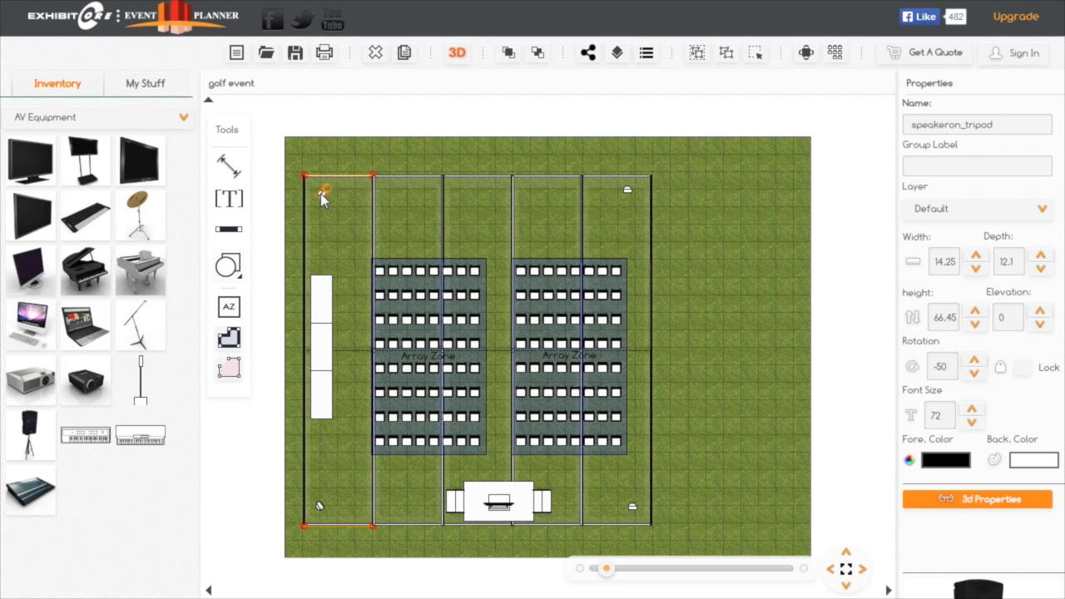
pyautogui.click(628, 194)
pyautogui.moveTo(634, 194); pyautogui.dragTo(635, 204)
pyautogui.click(635, 507)
# Place Potted plant 28 and a second potted plant from Plants and decoration beside the tent's upper-left speaker
pyautogui.click(183, 119)
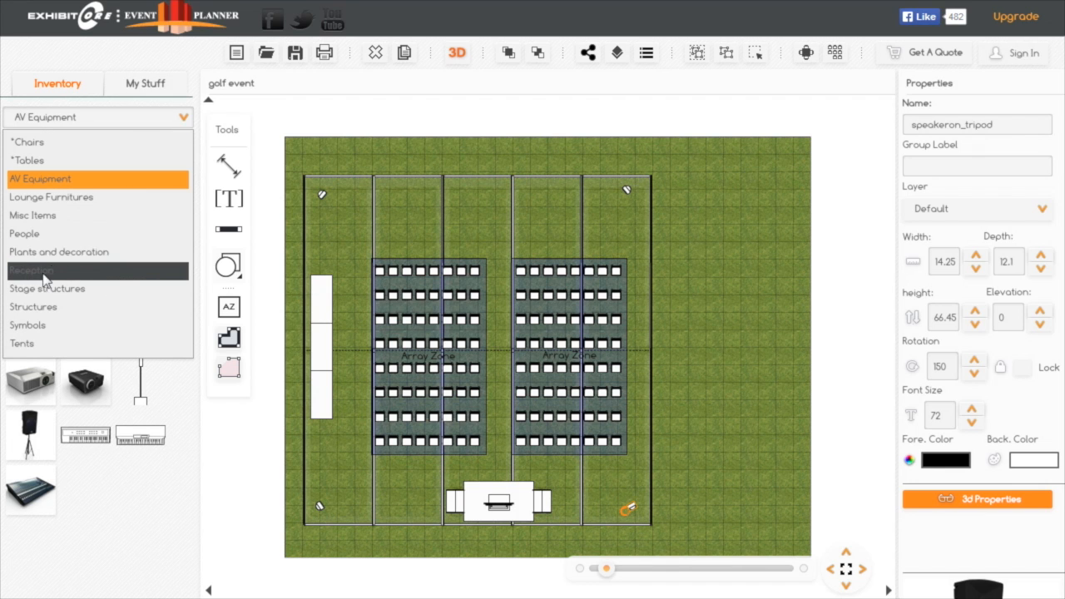
pyautogui.click(80, 255)
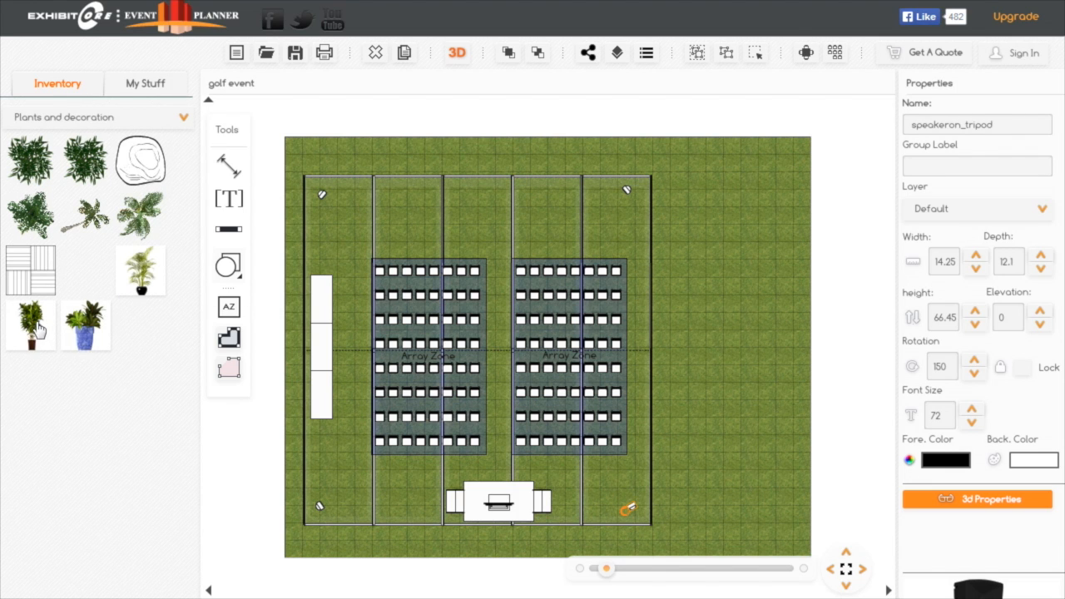
pyautogui.moveTo(31, 324); pyautogui.dragTo(326, 217)
pyautogui.moveTo(147, 286); pyautogui.dragTo(350, 198)
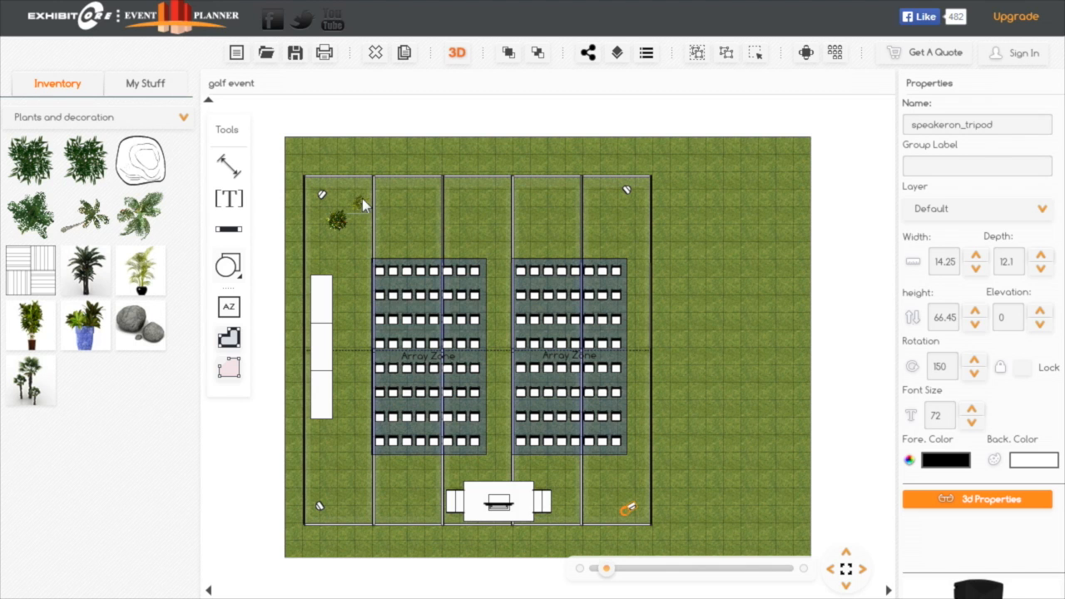
pyautogui.moveTo(362, 198); pyautogui.dragTo(329, 223)
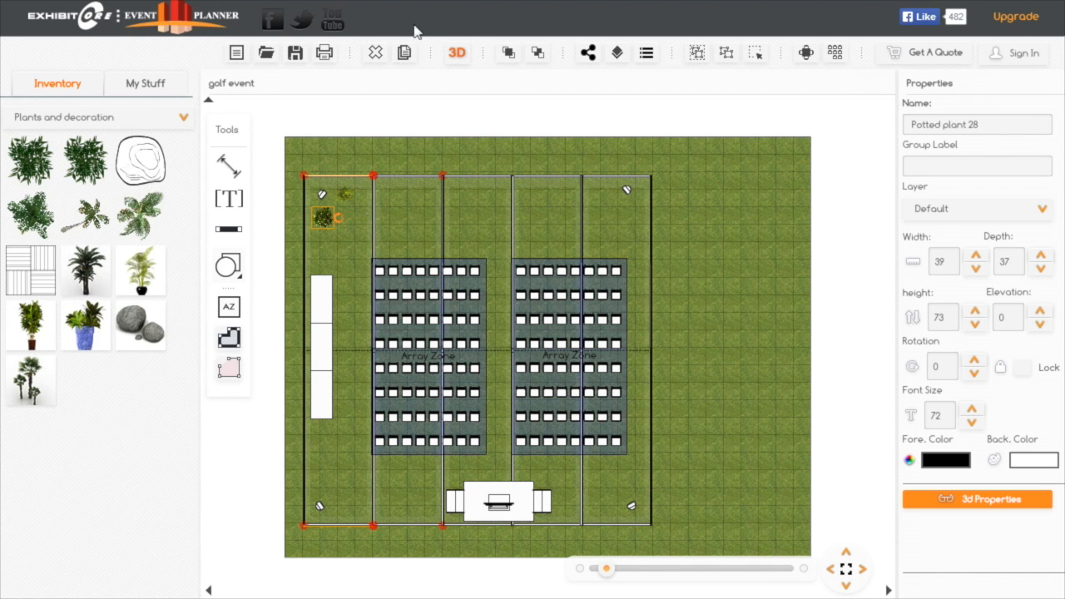
# Copy Potted plant 28 three times, placing two copies beside the upper-right speaker and one beside the lower-right speaker
pyautogui.click(404, 52)
pyautogui.click(341, 235)
pyautogui.moveTo(342, 236); pyautogui.dragTo(607, 202)
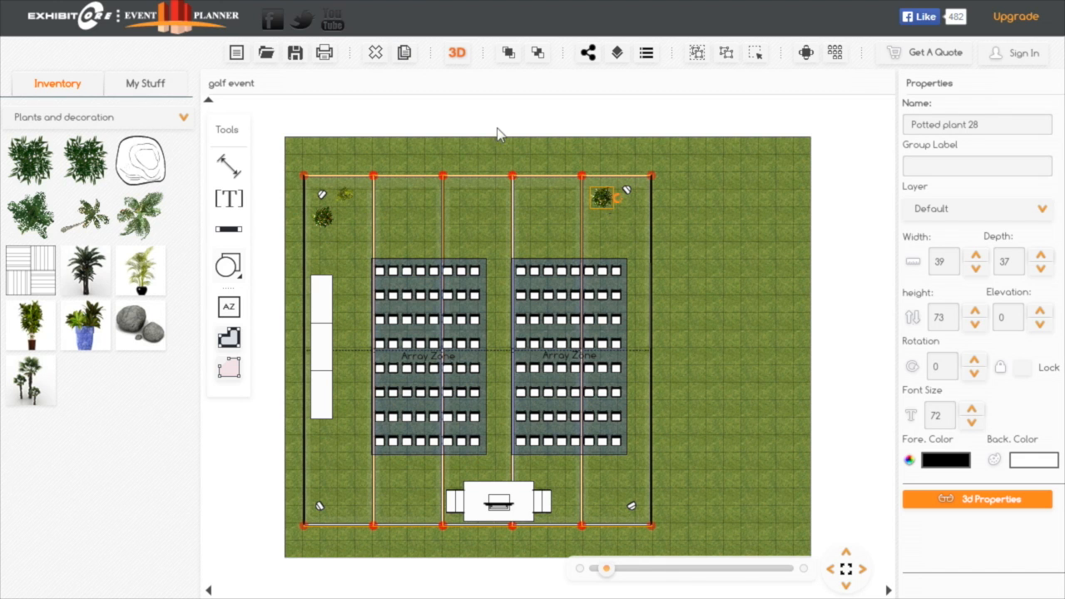
pyautogui.click(405, 54)
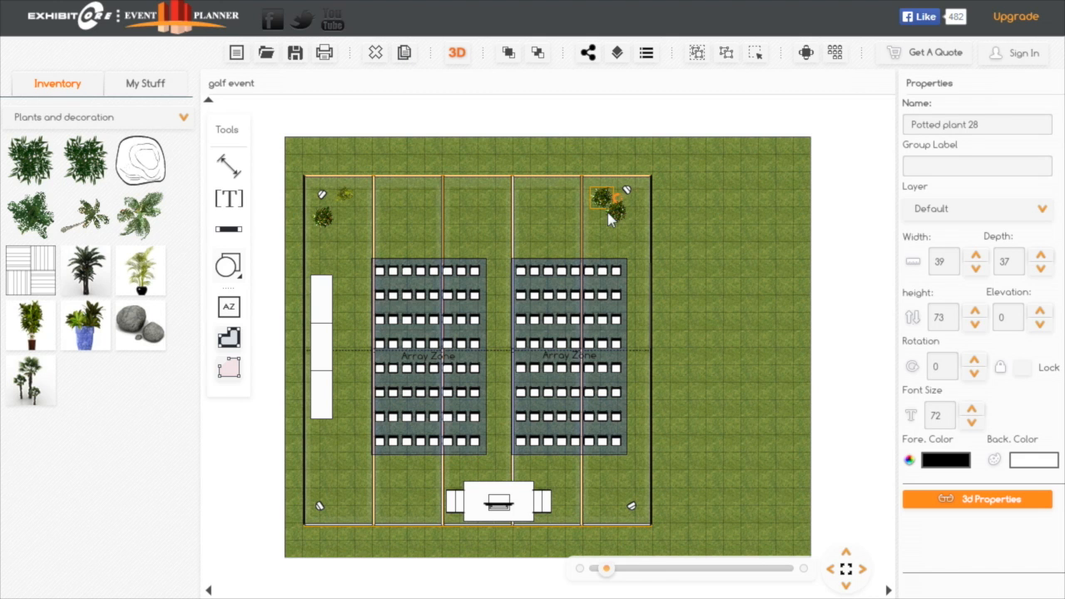
pyautogui.moveTo(617, 218); pyautogui.dragTo(634, 220)
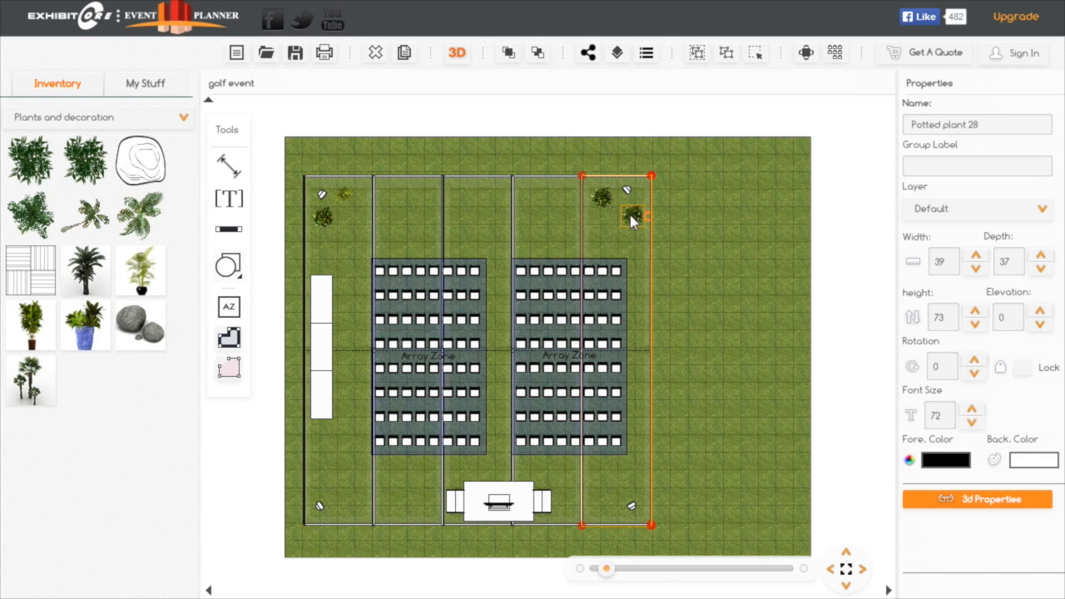
pyautogui.click(405, 55)
pyautogui.moveTo(648, 237); pyautogui.dragTo(606, 516)
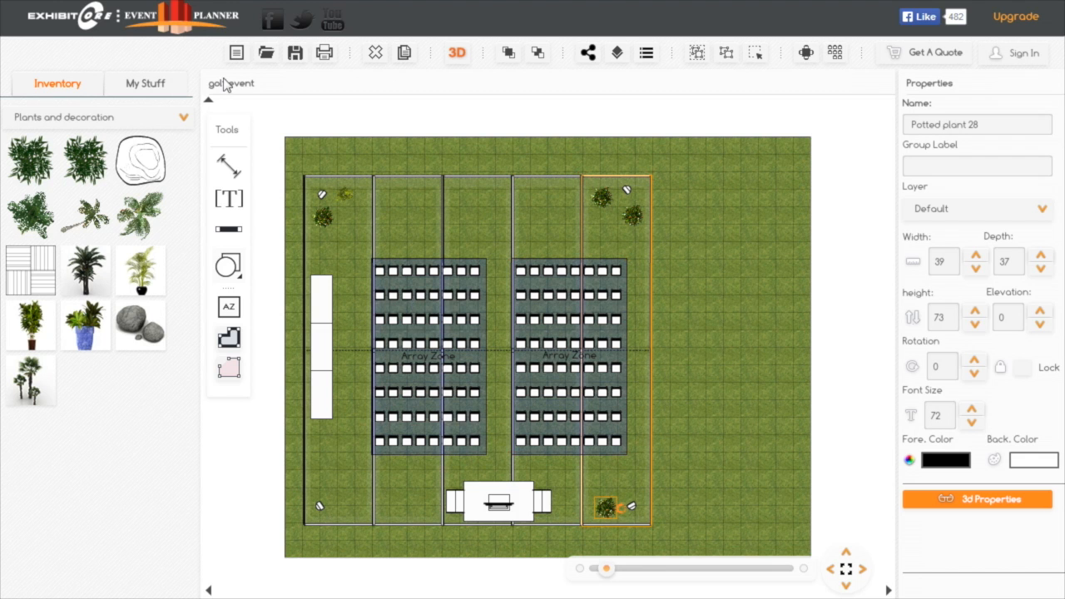
# Place four nelson platform benches from Lounge Furnitures in a row outside the tent's lower edge, two on each side of the stage
pyautogui.click(184, 119)
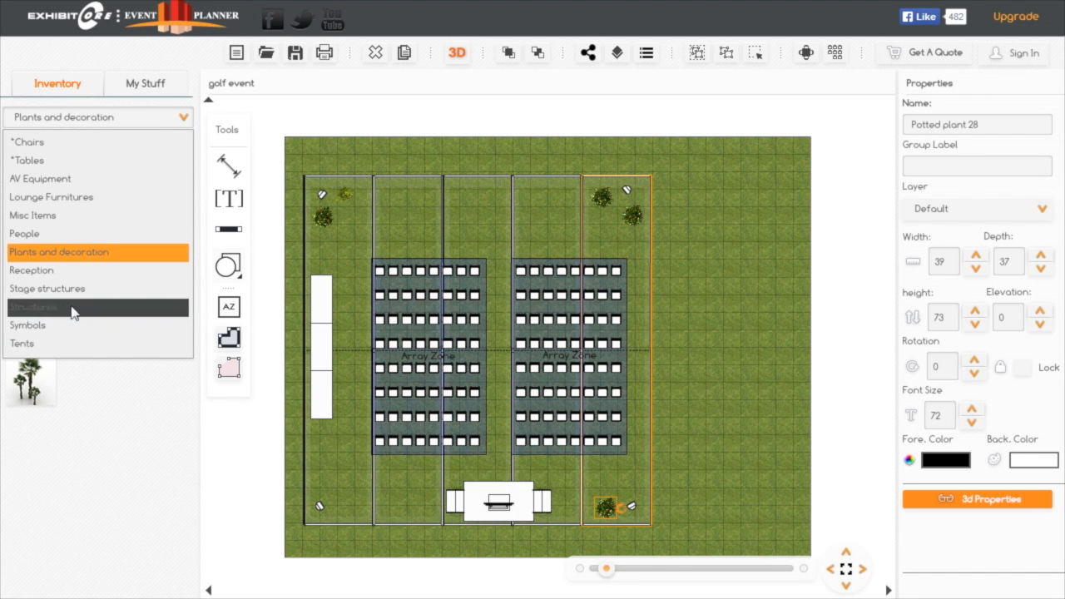
pyautogui.click(75, 205)
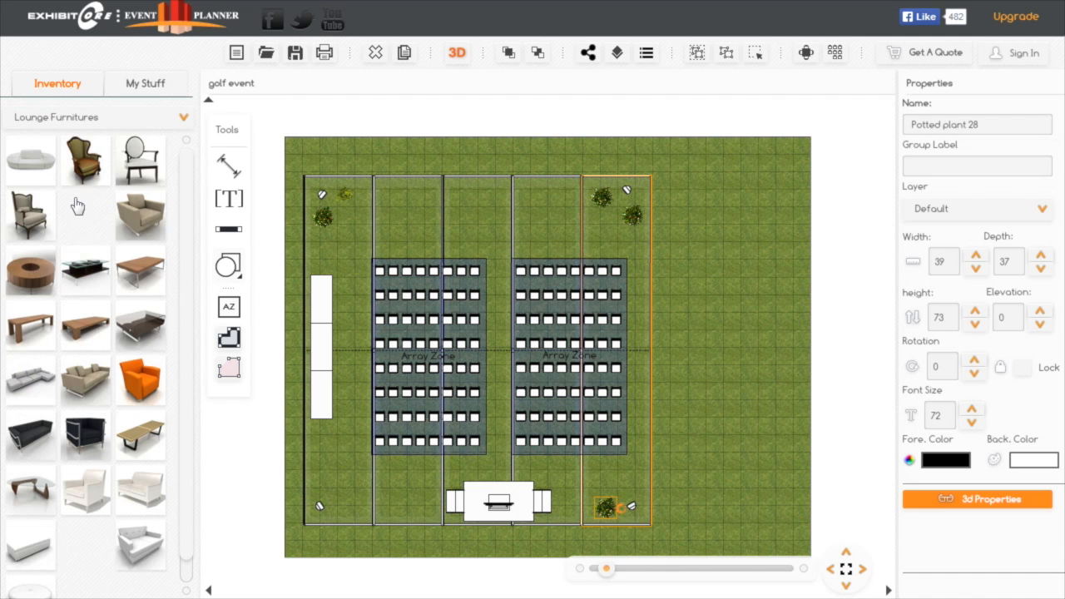
pyautogui.moveTo(187, 203); pyautogui.dragTo(208, 172)
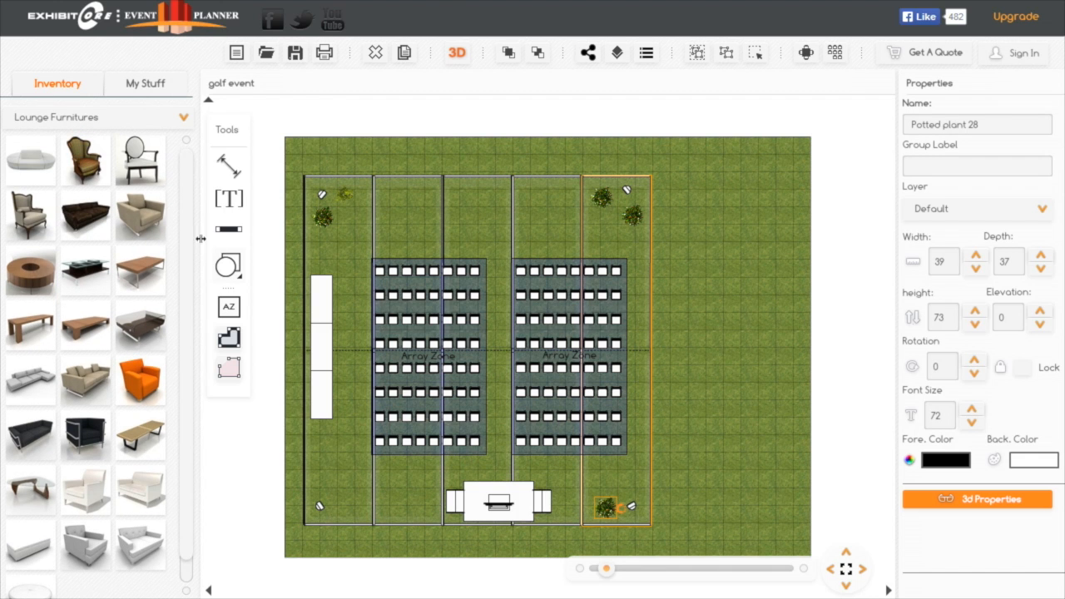
pyautogui.click(183, 119)
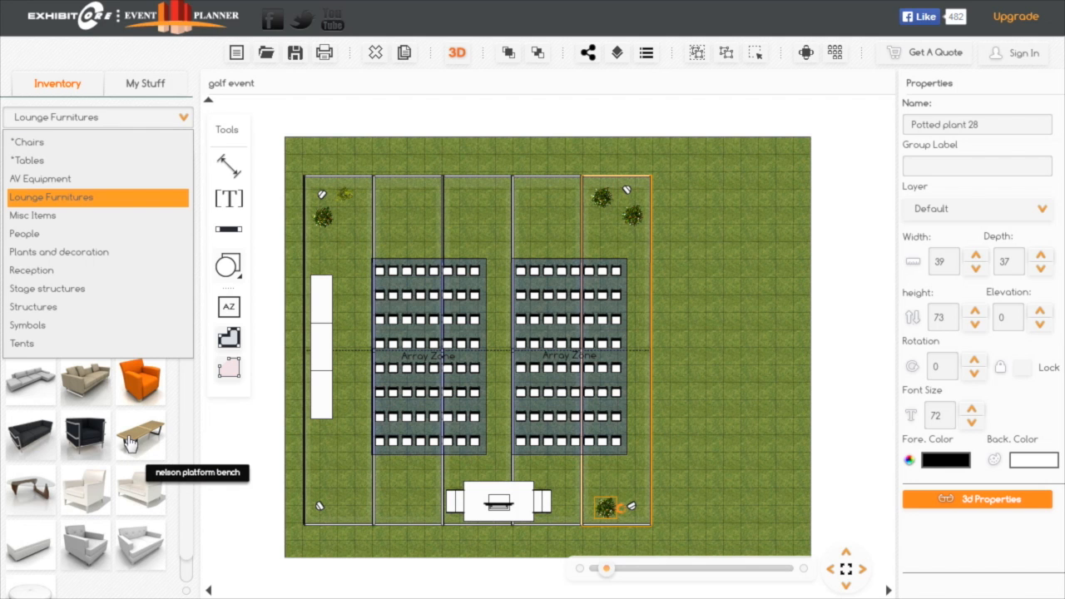
pyautogui.moveTo(129, 443); pyautogui.dragTo(625, 544)
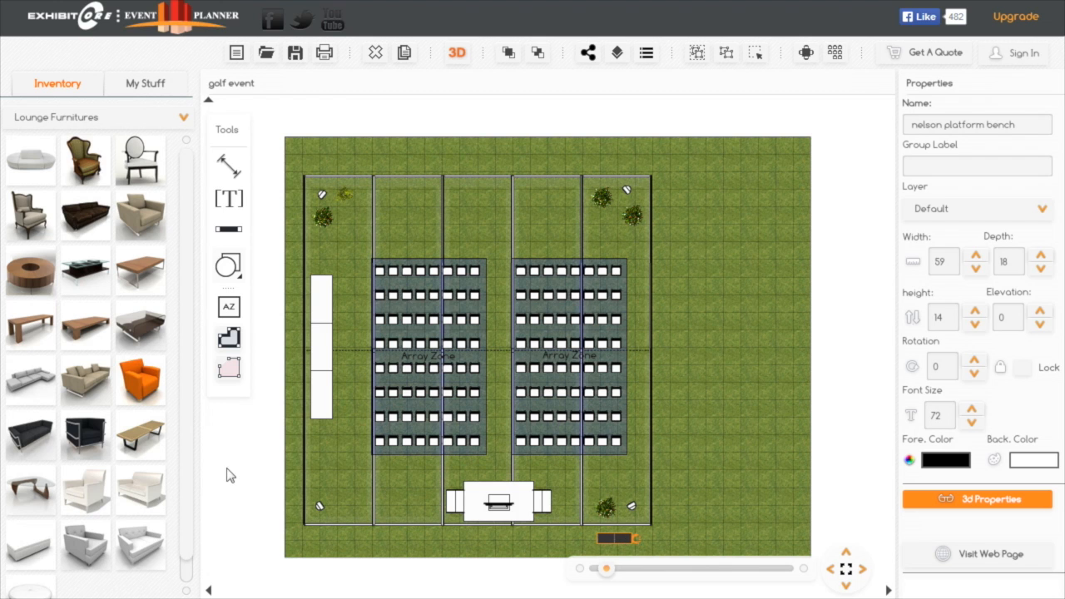
pyautogui.moveTo(154, 435); pyautogui.dragTo(562, 543)
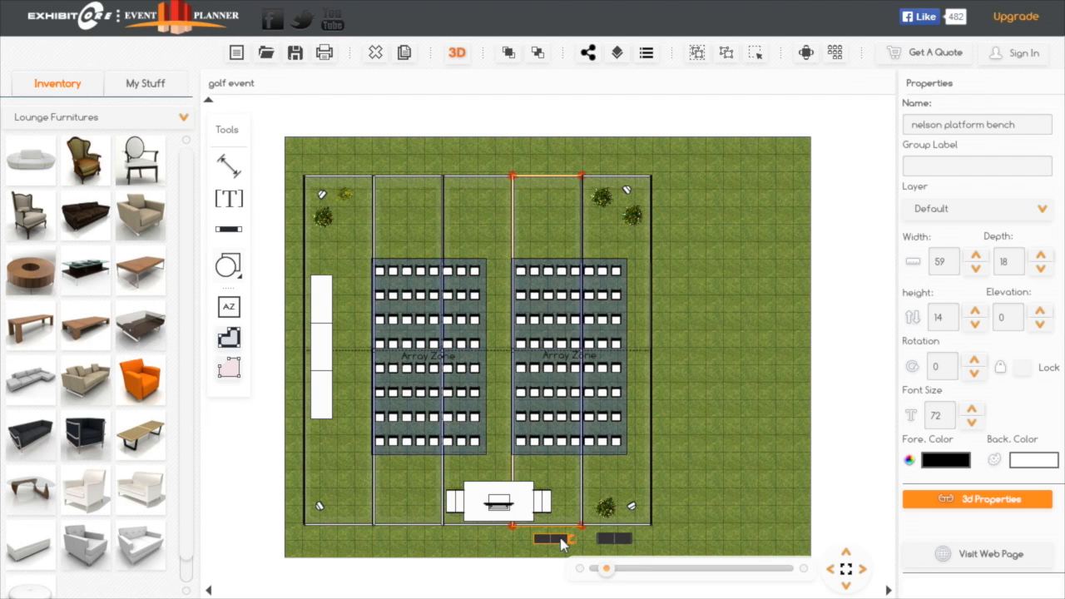
pyautogui.moveTo(143, 442); pyautogui.dragTo(374, 516)
pyautogui.moveTo(433, 542); pyautogui.dragTo(407, 546)
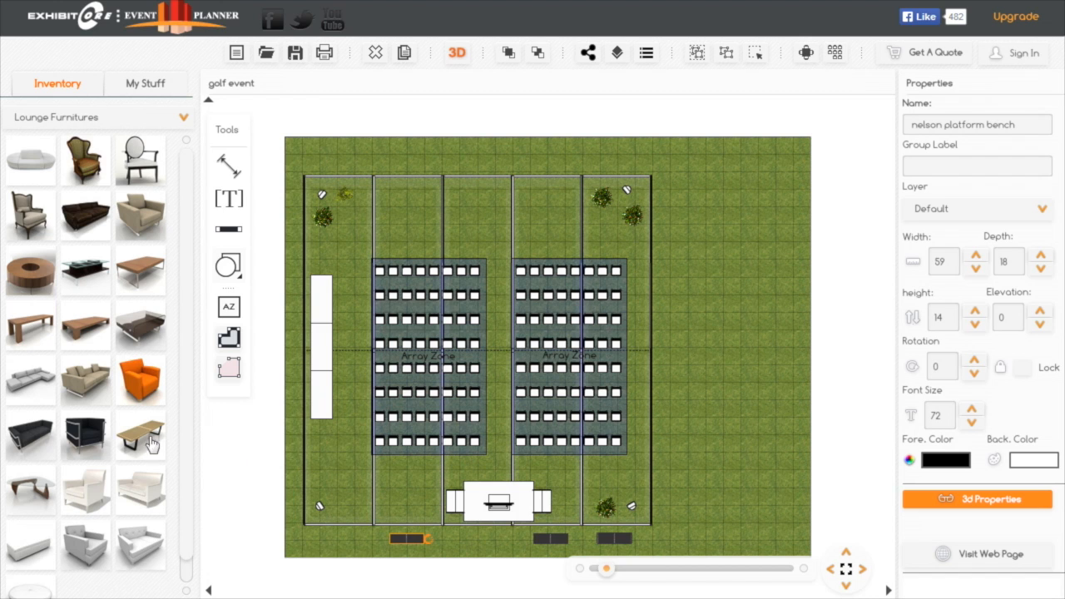
pyautogui.moveTo(147, 431); pyautogui.dragTo(340, 542)
# Place a Banquet Table 3ft from the *Tables category on the grass to the right of the tent
pyautogui.click(183, 119)
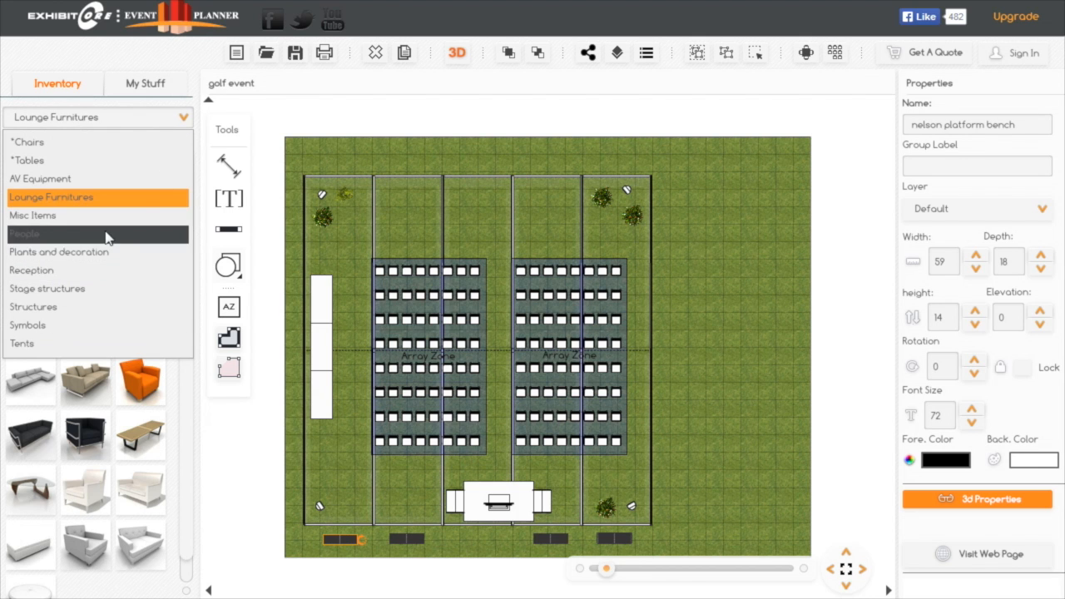
pyautogui.click(77, 167)
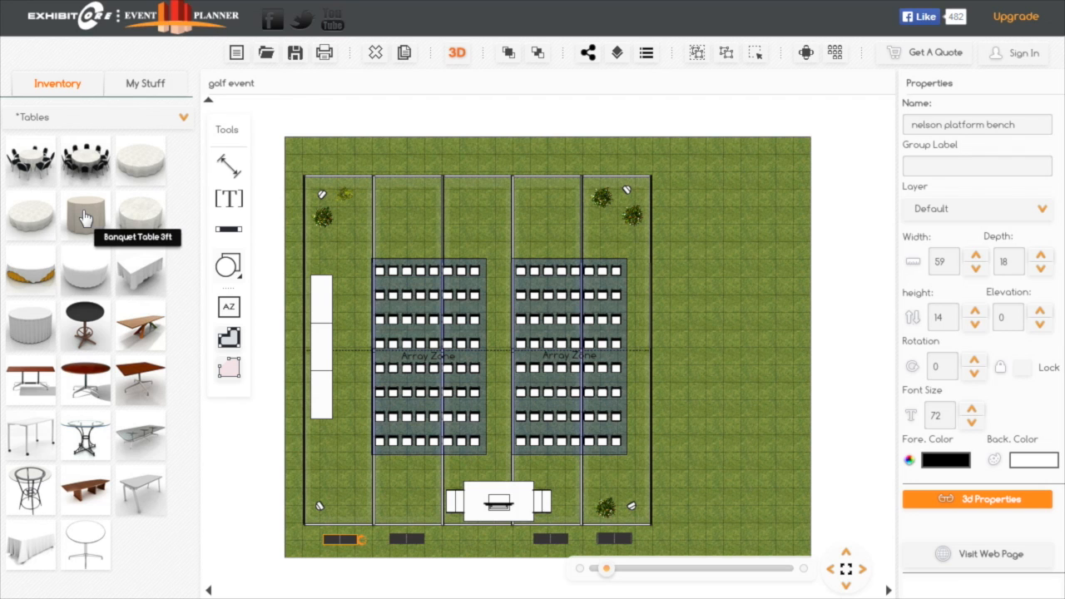
pyautogui.moveTo(84, 218); pyautogui.dragTo(693, 272)
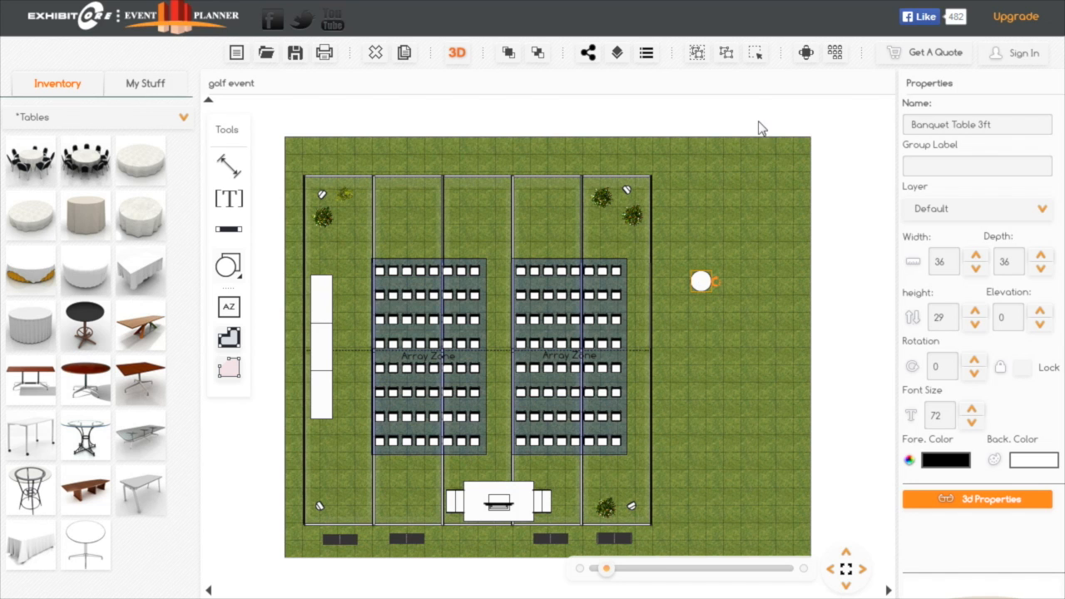
# Generate a table arrangement with six foldingchair 2 chairs around the 3 ft banquet table
pyautogui.click(806, 53)
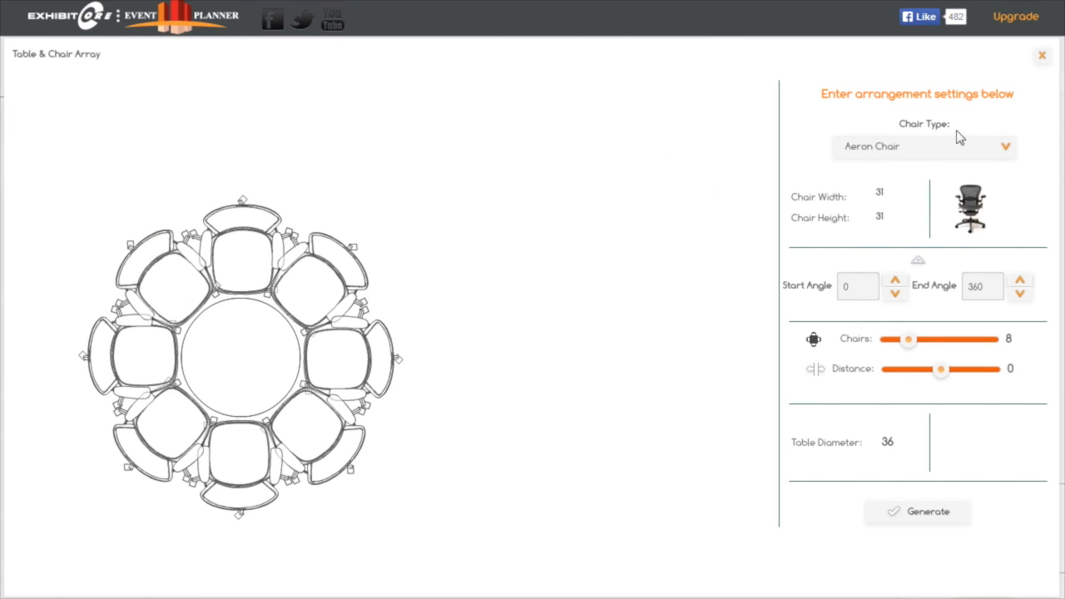
pyautogui.click(1006, 148)
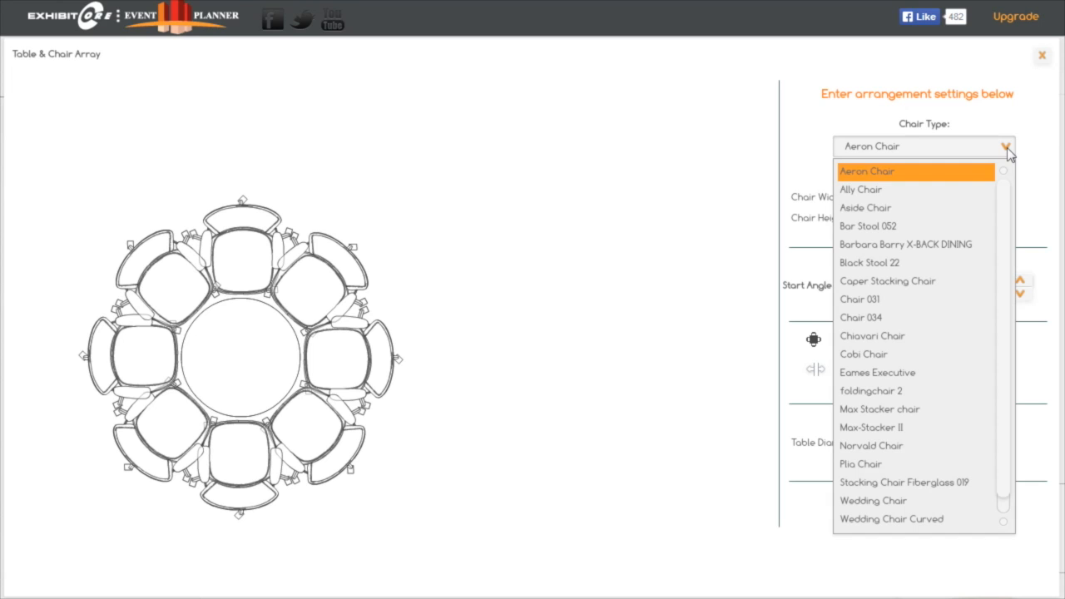
pyautogui.click(897, 391)
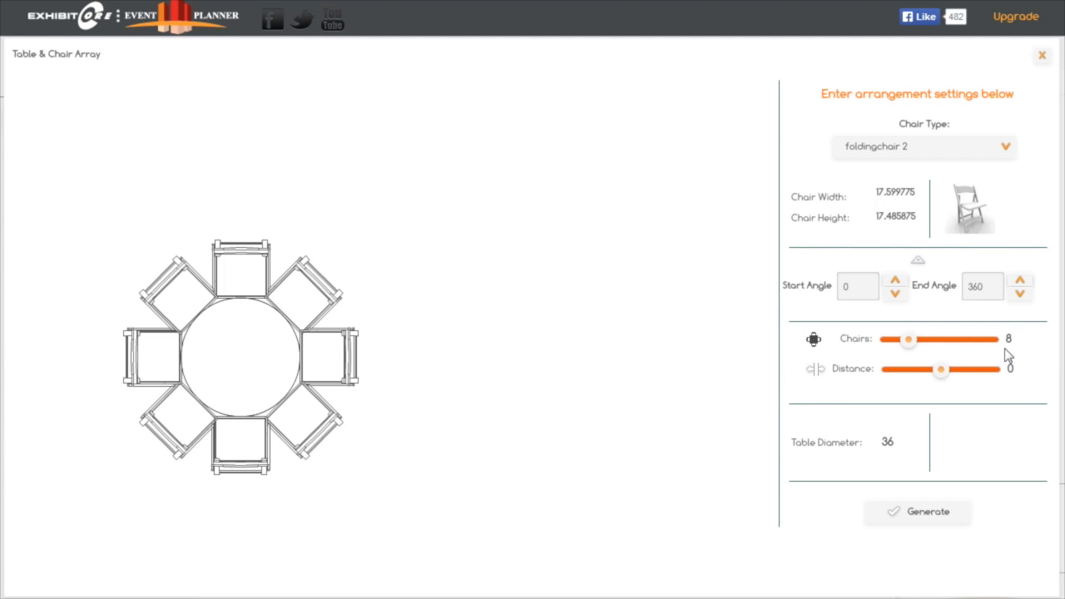
pyautogui.moveTo(911, 344); pyautogui.dragTo(904, 346)
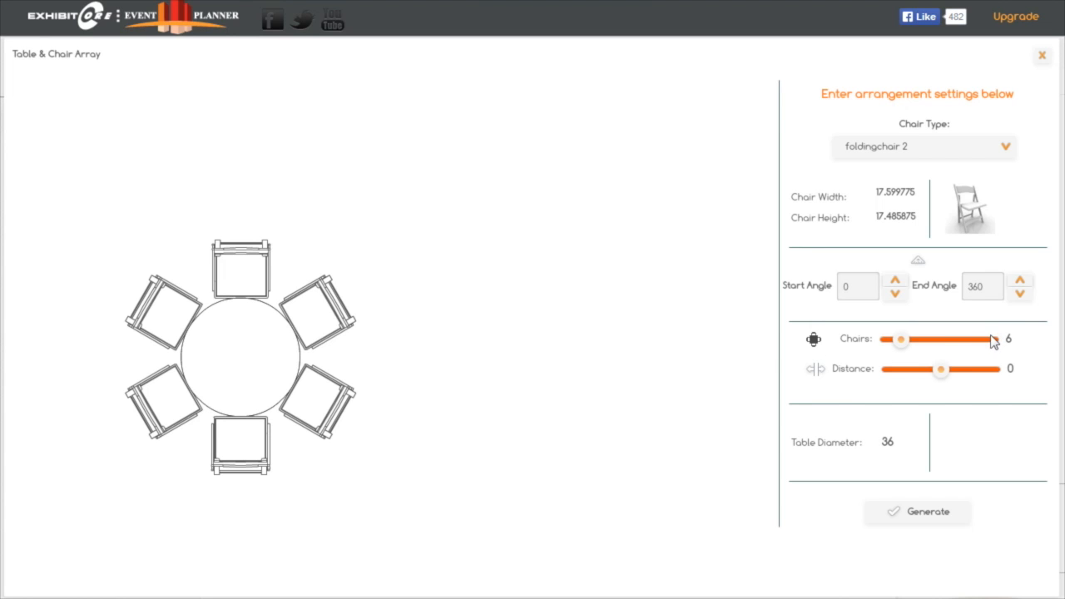
pyautogui.click(926, 515)
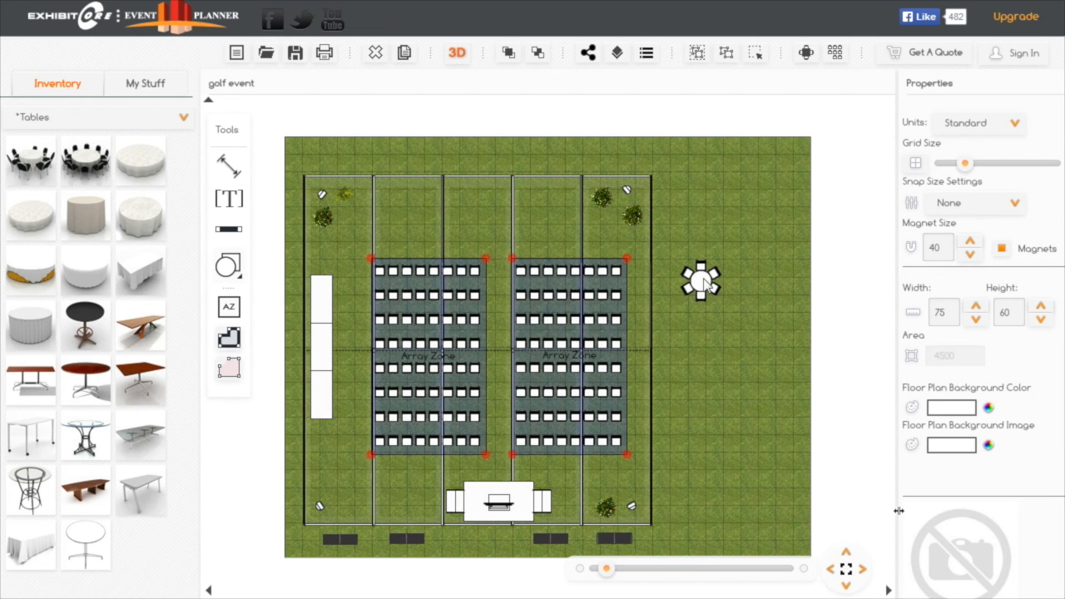
# Move the table set into the tent above the left chair array and copy it twice to form a row of three
pyautogui.click(700, 280)
pyautogui.moveTo(700, 279); pyautogui.dragTo(685, 499)
pyautogui.moveTo(614, 369); pyautogui.dragTo(399, 218)
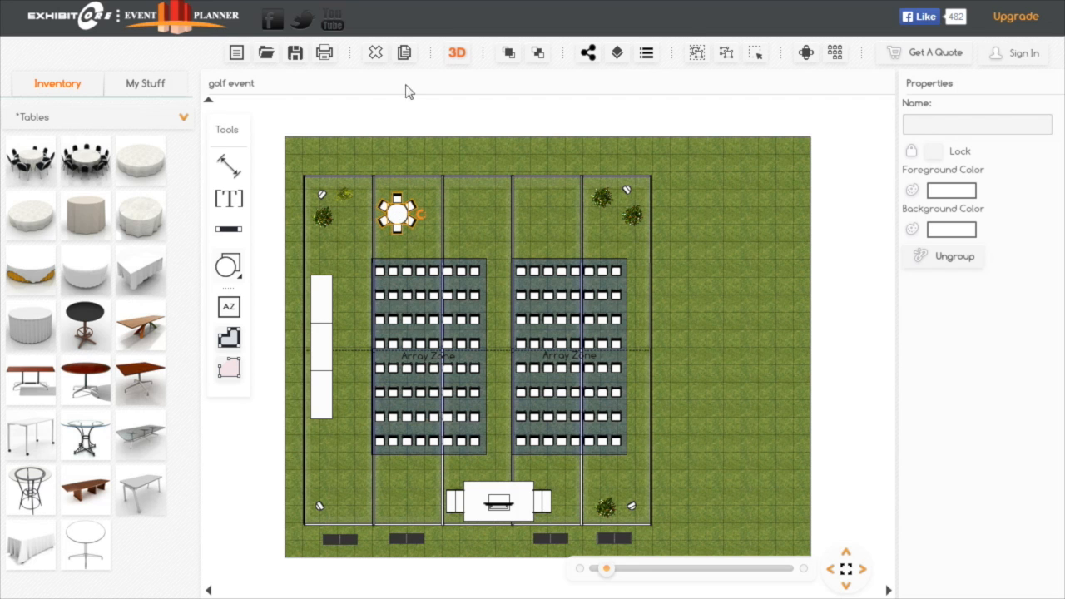
pyautogui.click(403, 54)
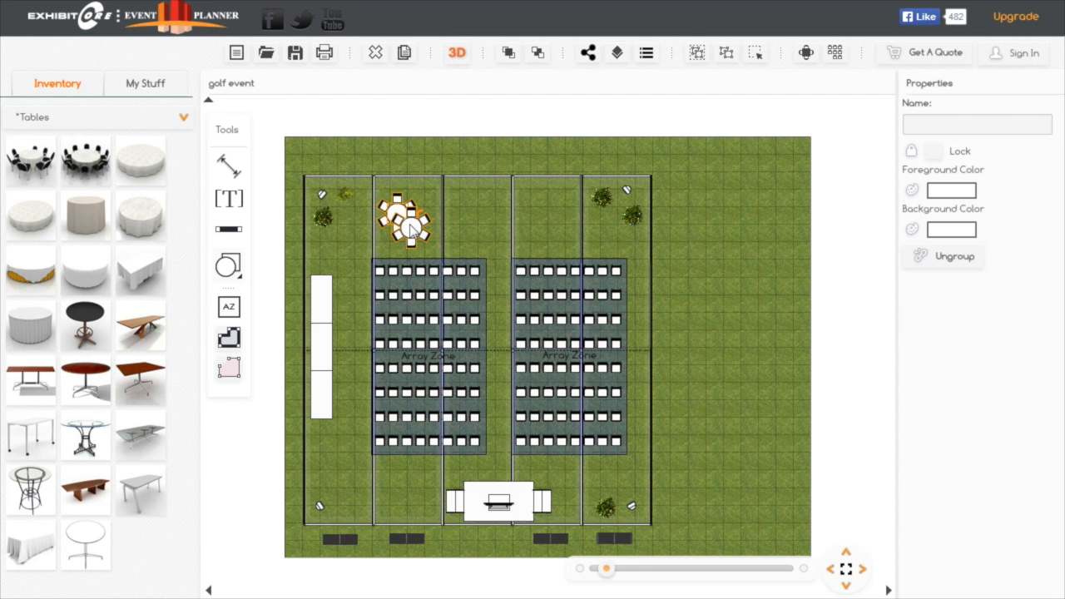
pyautogui.moveTo(412, 226); pyautogui.dragTo(474, 216)
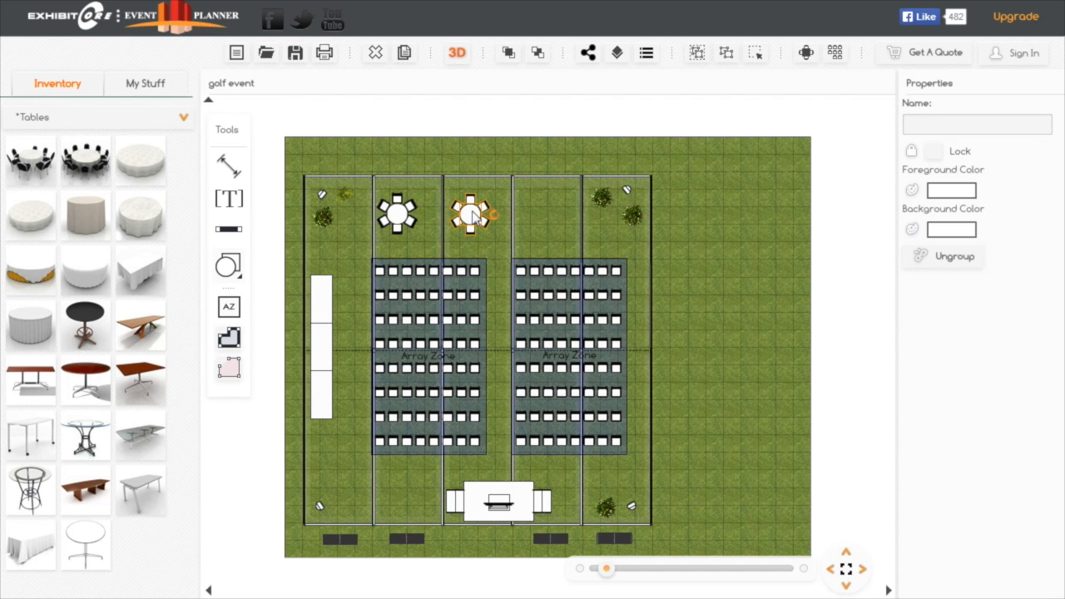
pyautogui.click(404, 53)
pyautogui.moveTo(486, 237); pyautogui.dragTo(547, 223)
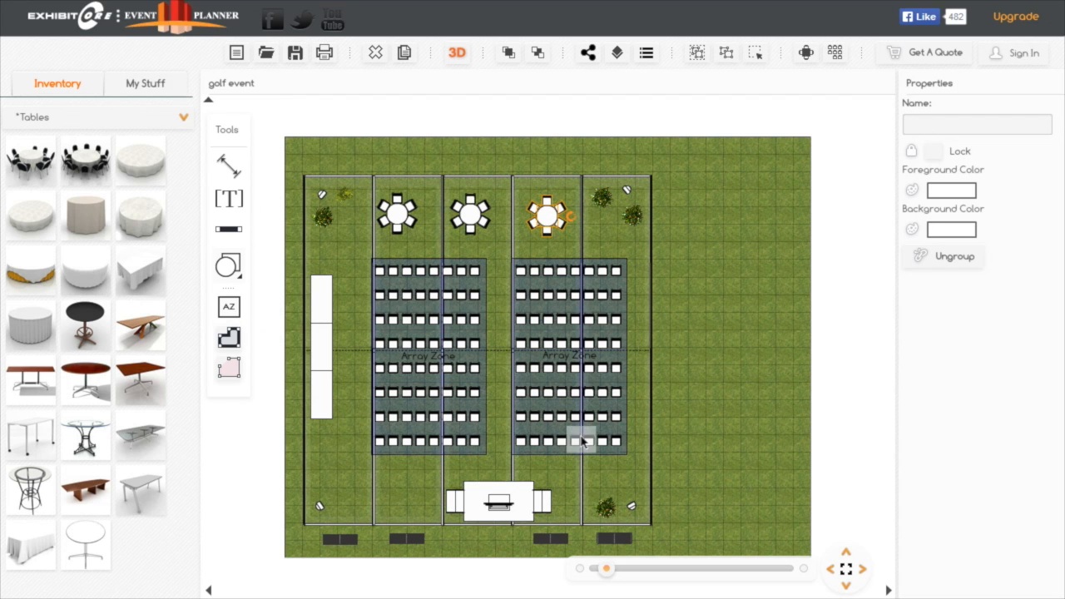
# Add an Array Zone on the grass to the right of the tent, enlarged to about 210.6 by 590.6
pyautogui.moveTo(685, 507); pyautogui.dragTo(698, 476)
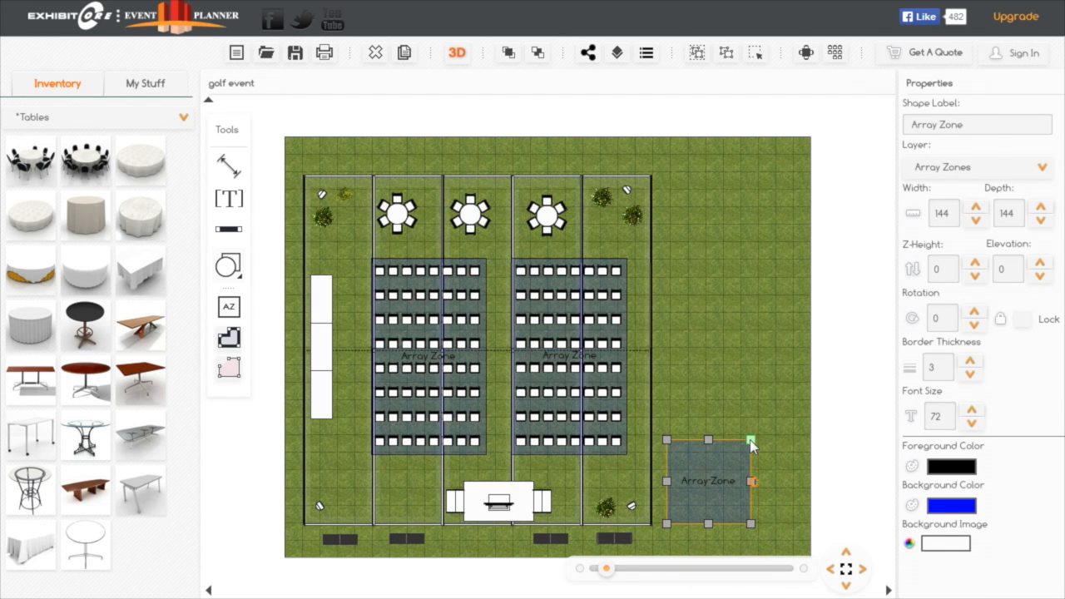
pyautogui.moveTo(751, 441); pyautogui.dragTo(790, 178)
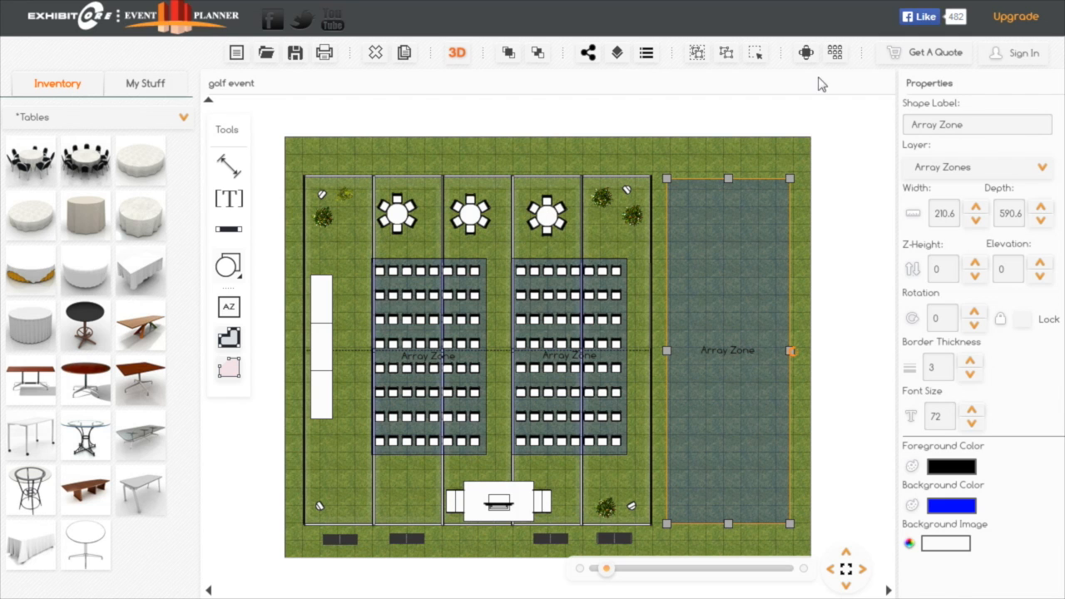
# Start a room array from the rightmost table set in the tent, assign the outdoor array zone and preview the honeycomb layout
pyautogui.click(548, 221)
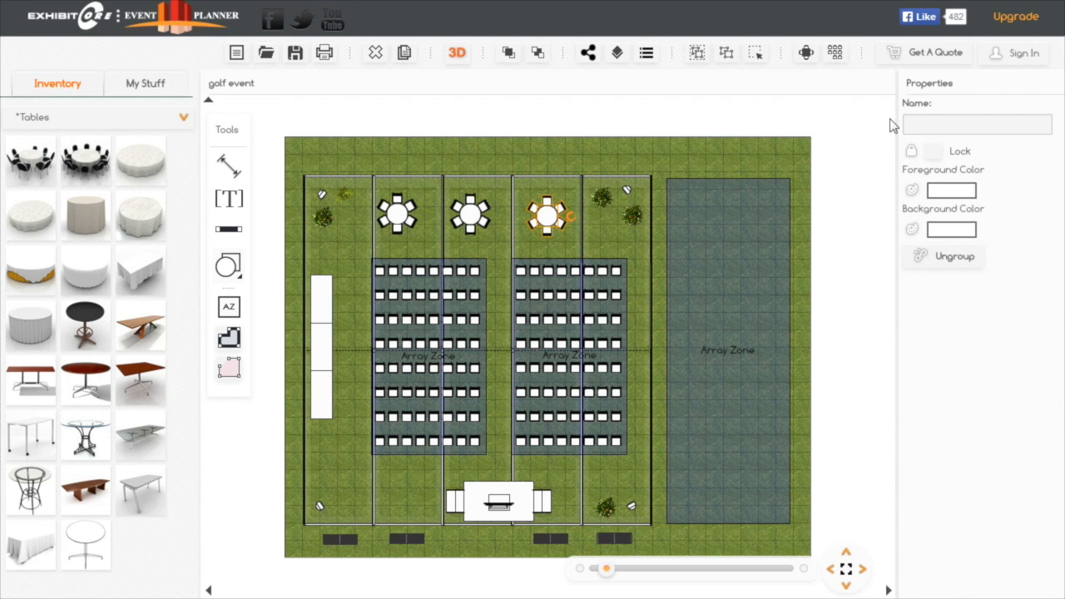
pyautogui.click(835, 53)
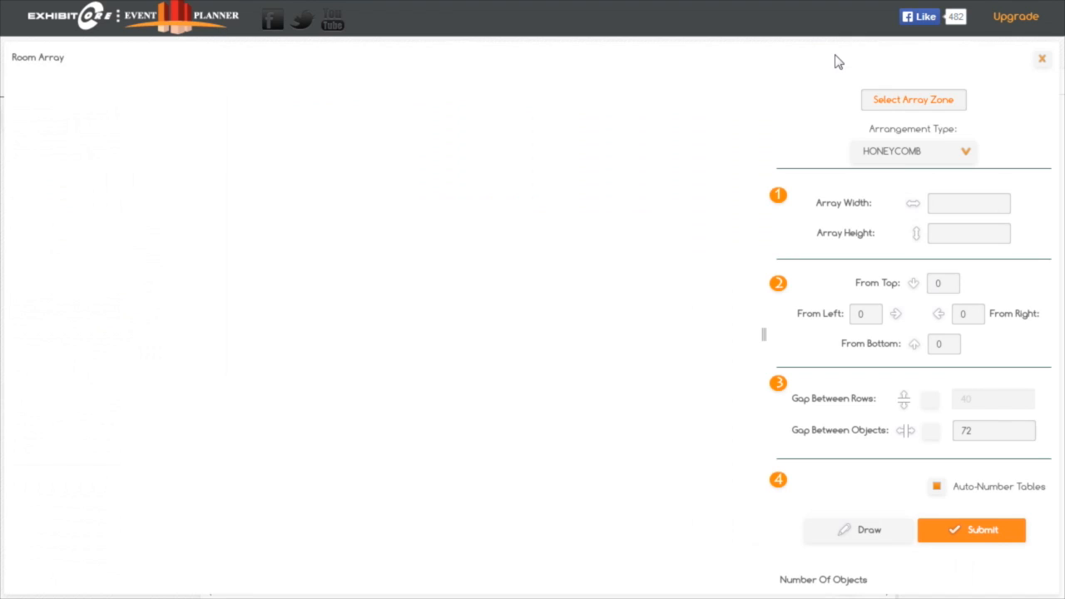
pyautogui.click(903, 104)
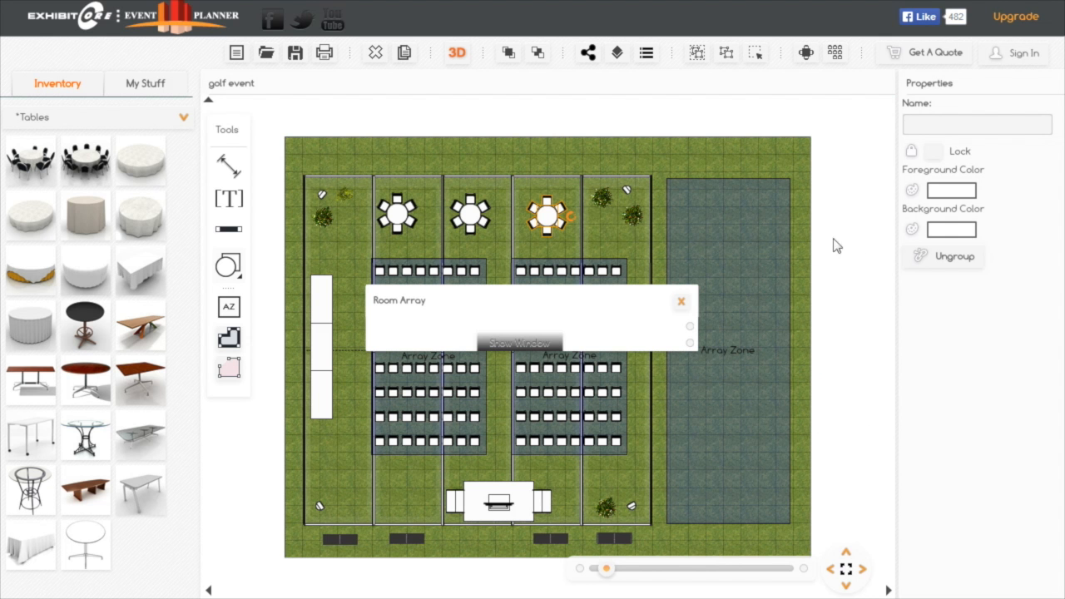
pyautogui.click(746, 238)
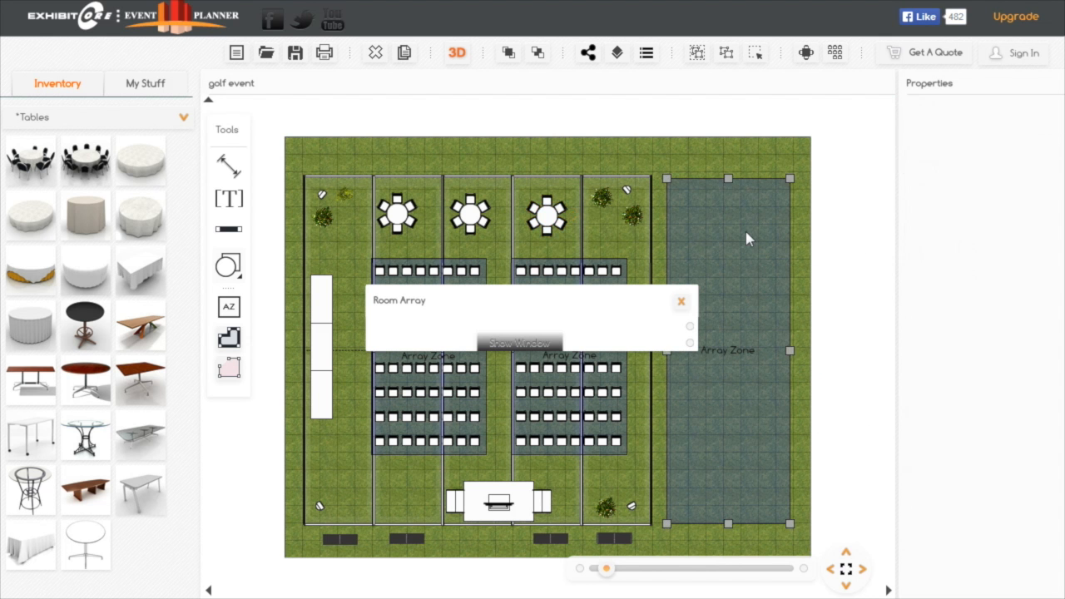
pyautogui.click(533, 348)
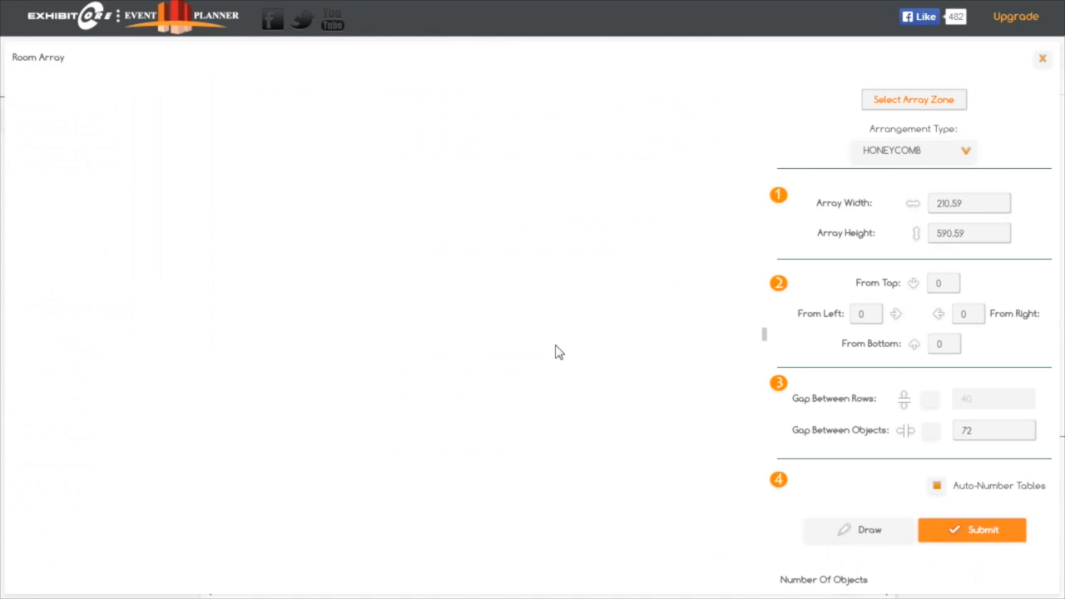
pyautogui.click(870, 531)
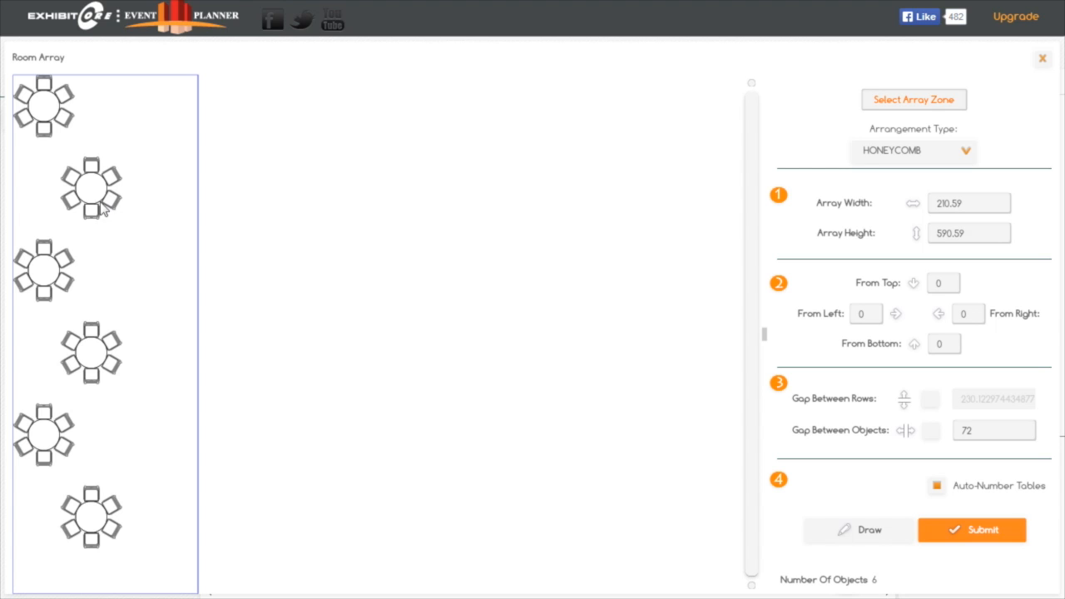
# Try the GRID arrangement for the table array and preview it with a gap of 48 between objects
pyautogui.click(967, 152)
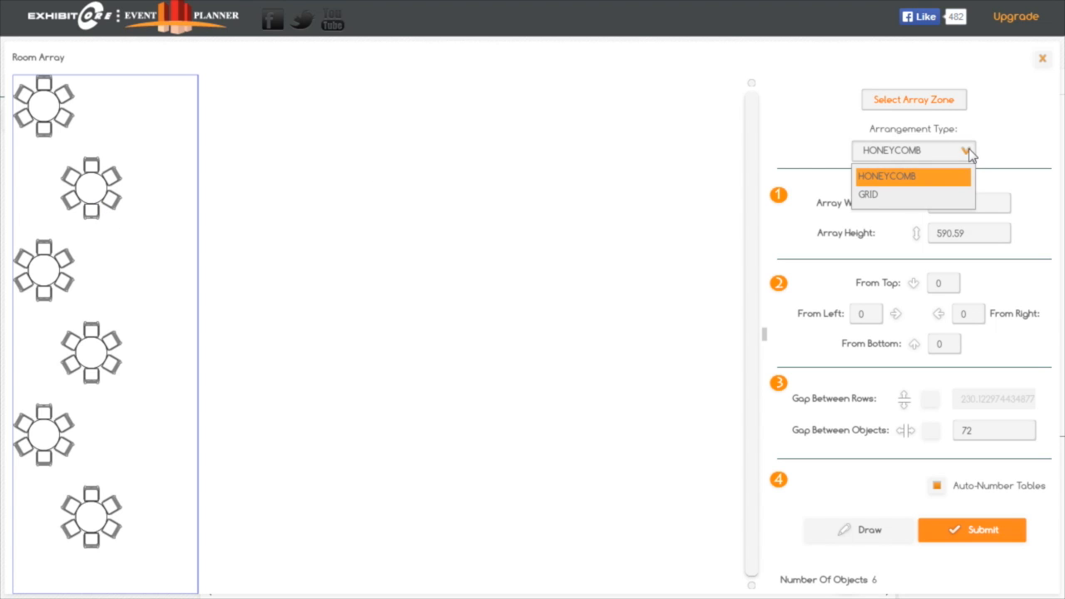
pyautogui.click(875, 196)
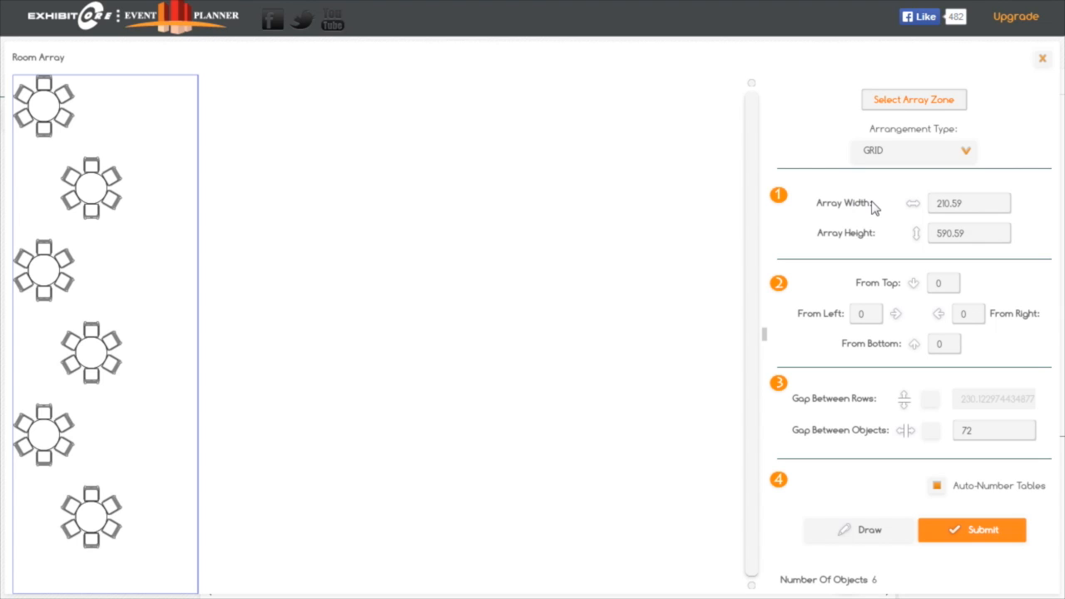
pyautogui.click(886, 533)
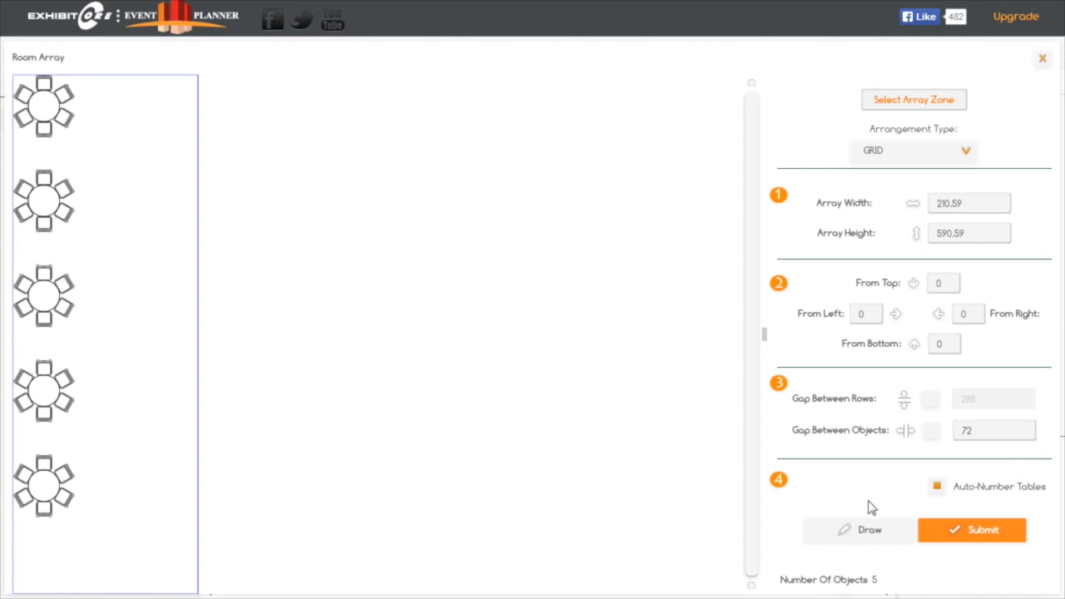
pyautogui.click(985, 430)
pyautogui.write('48')
pyautogui.click(881, 526)
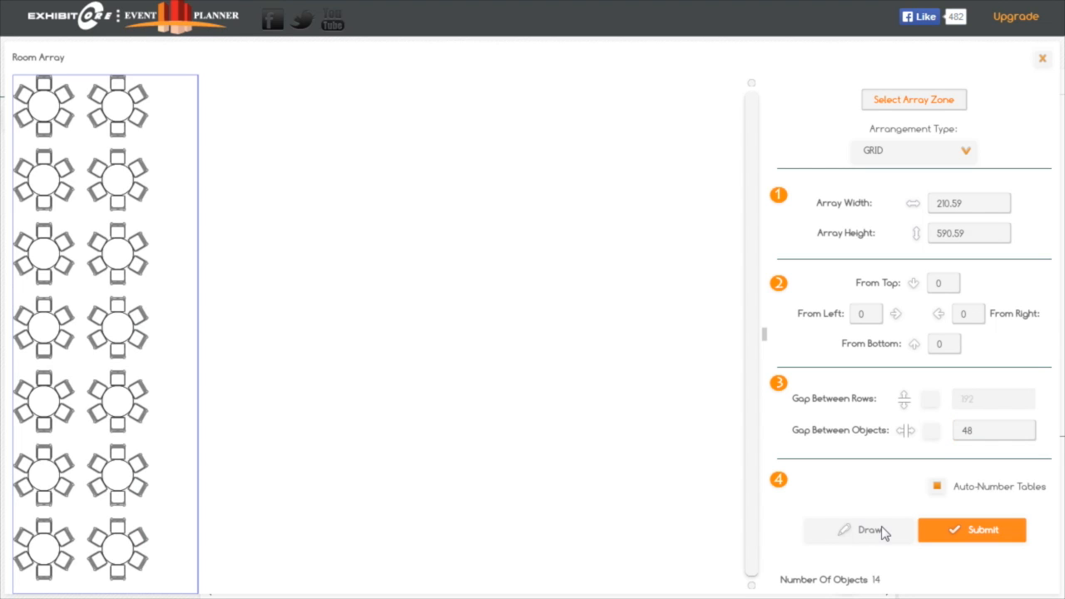
# Set the table array's arrangement to HONEYCOMB with a gap of 60 between objects and redraw the preview
pyautogui.click(967, 154)
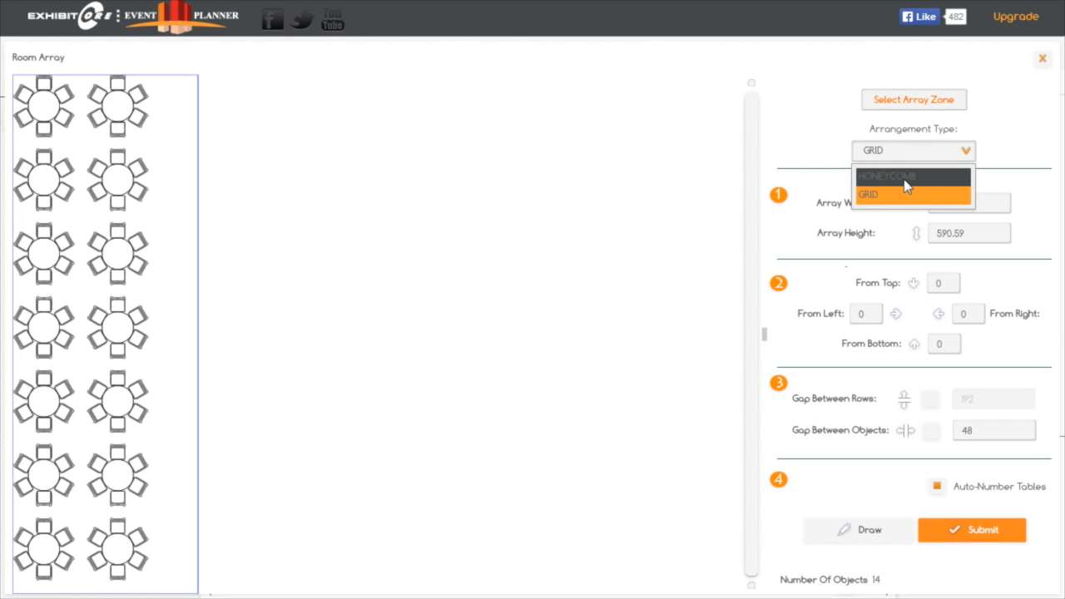
pyautogui.click(905, 178)
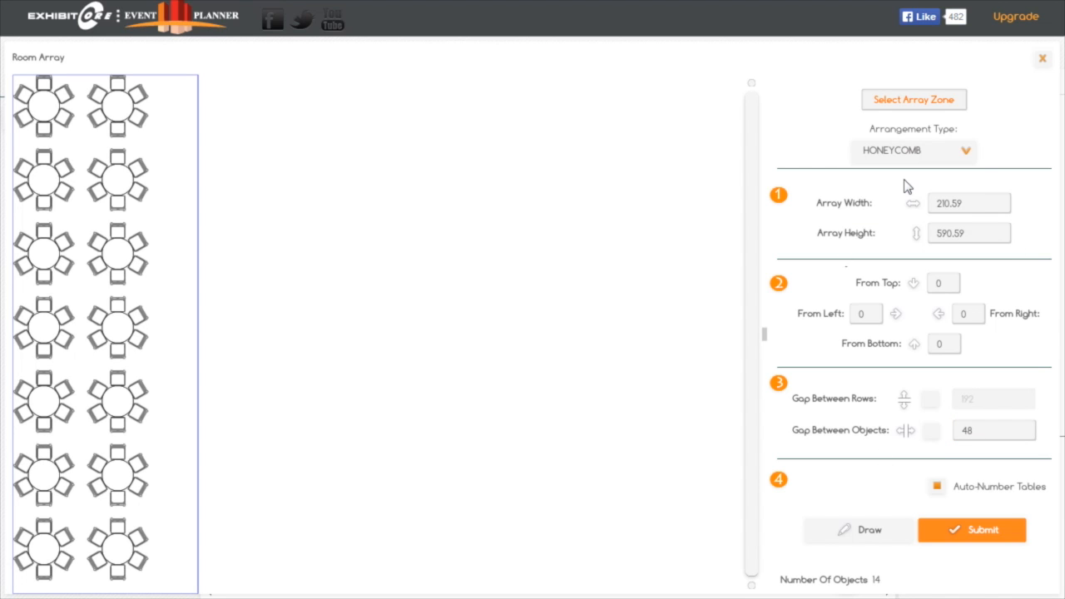
pyautogui.click(859, 540)
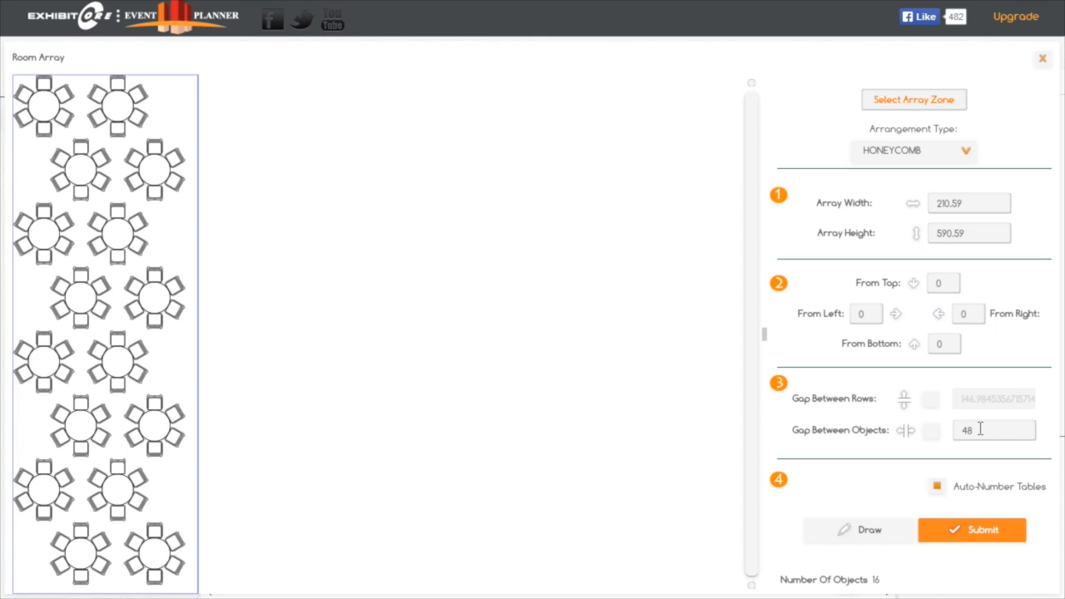
pyautogui.moveTo(980, 430); pyautogui.dragTo(934, 430)
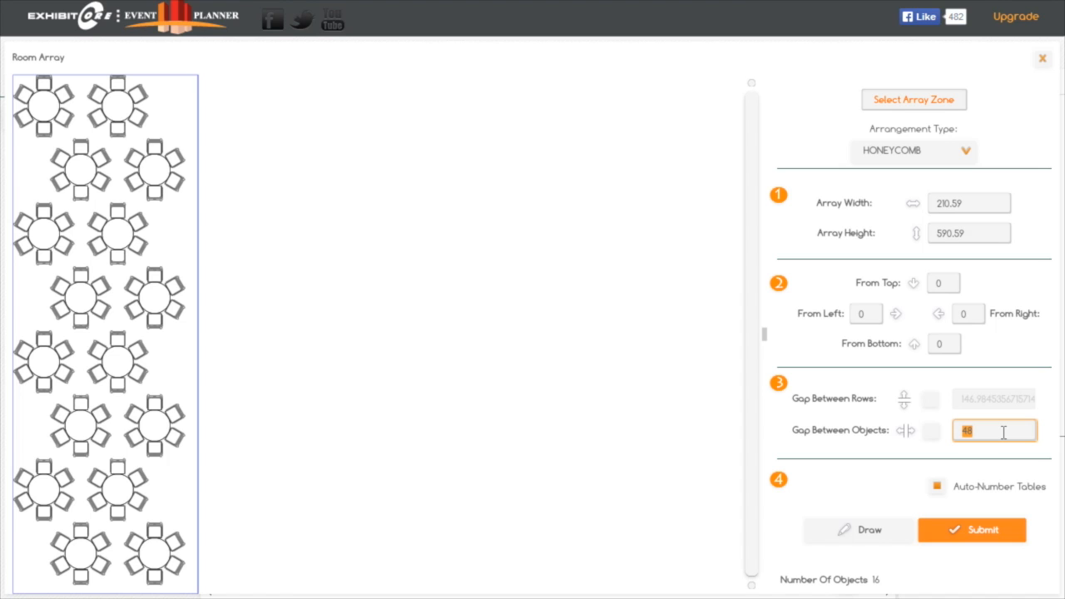
pyautogui.write('7')
pyautogui.write('60')
pyautogui.click(881, 538)
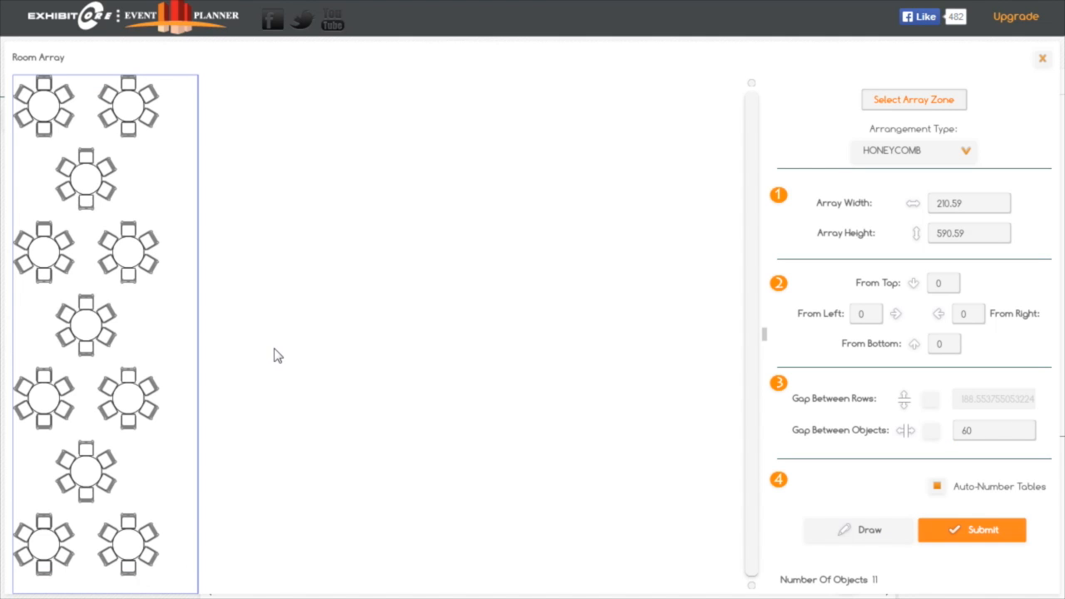
# Offset the table array 6 from the top and 12 from the left, and submit it to the floor plan
pyautogui.click(942, 283)
pyautogui.write('6')
pyautogui.click(862, 318)
pyautogui.write('12')
pyautogui.click(864, 531)
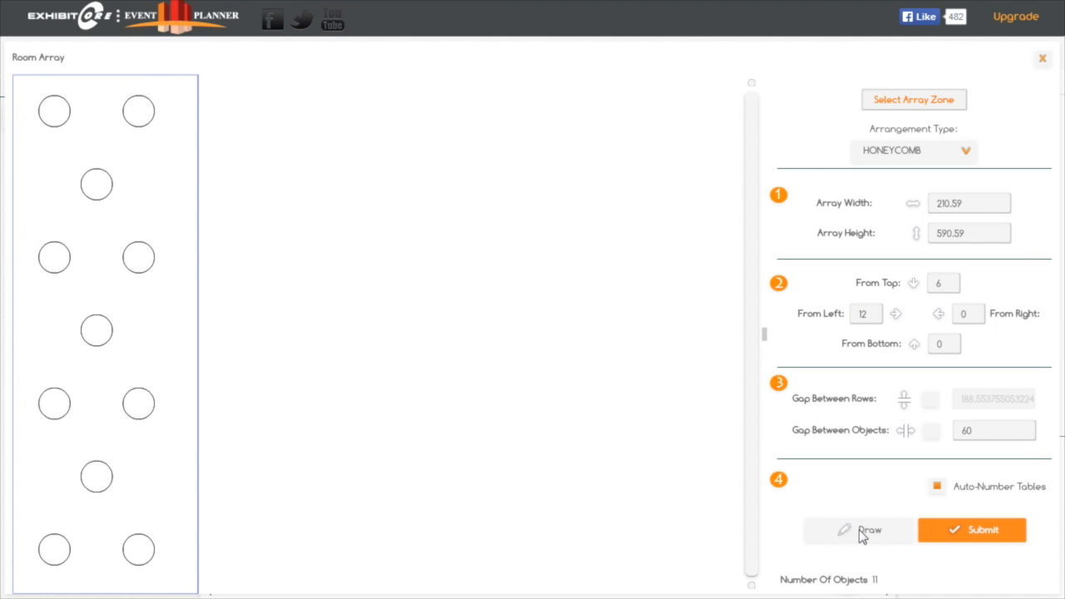
pyautogui.click(978, 534)
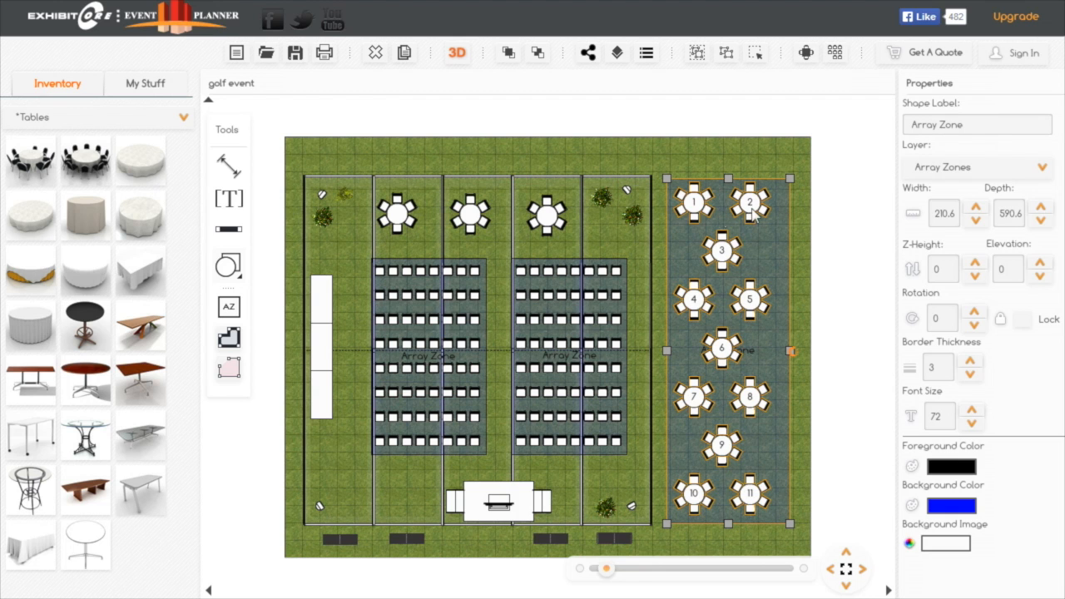
# Rename table 1 in the outdoor array as VIP
pyautogui.click(700, 208)
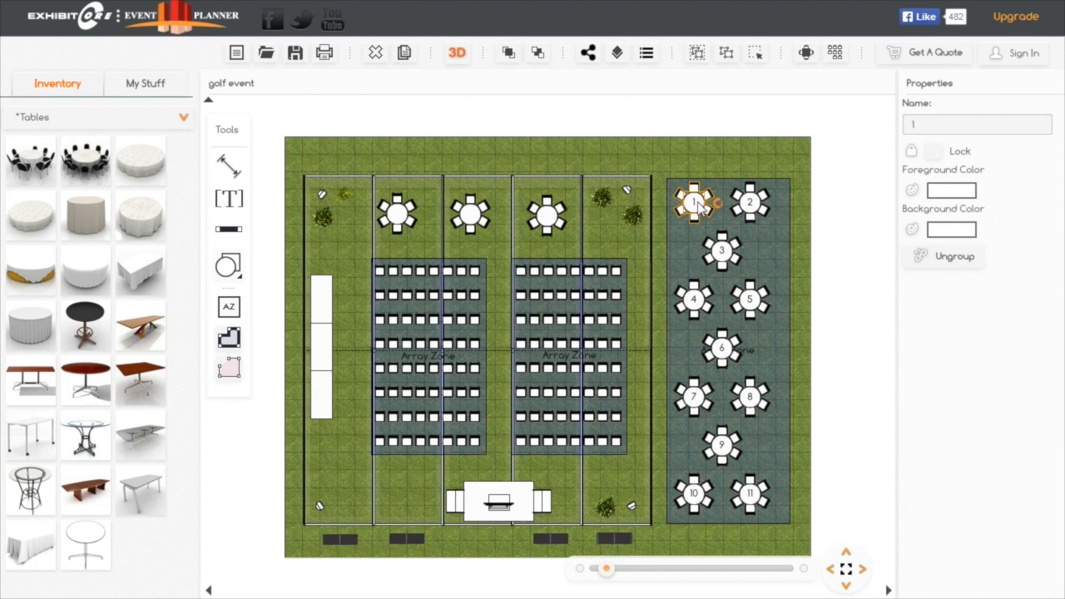
pyautogui.click(919, 125)
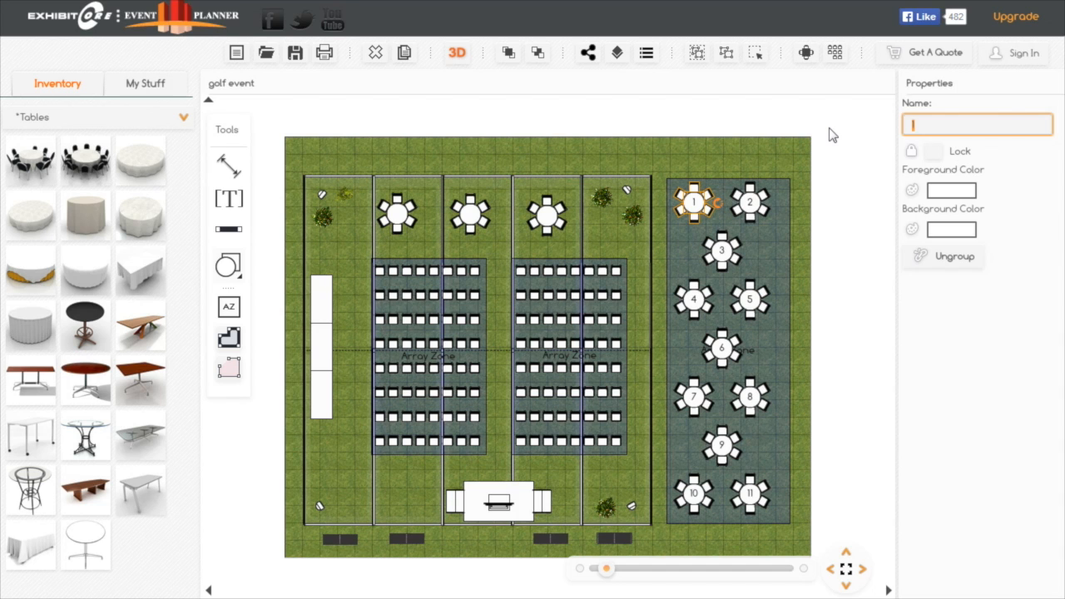
pyautogui.press('BackSpace')
pyautogui.write('VIP')
pyautogui.click(729, 158)
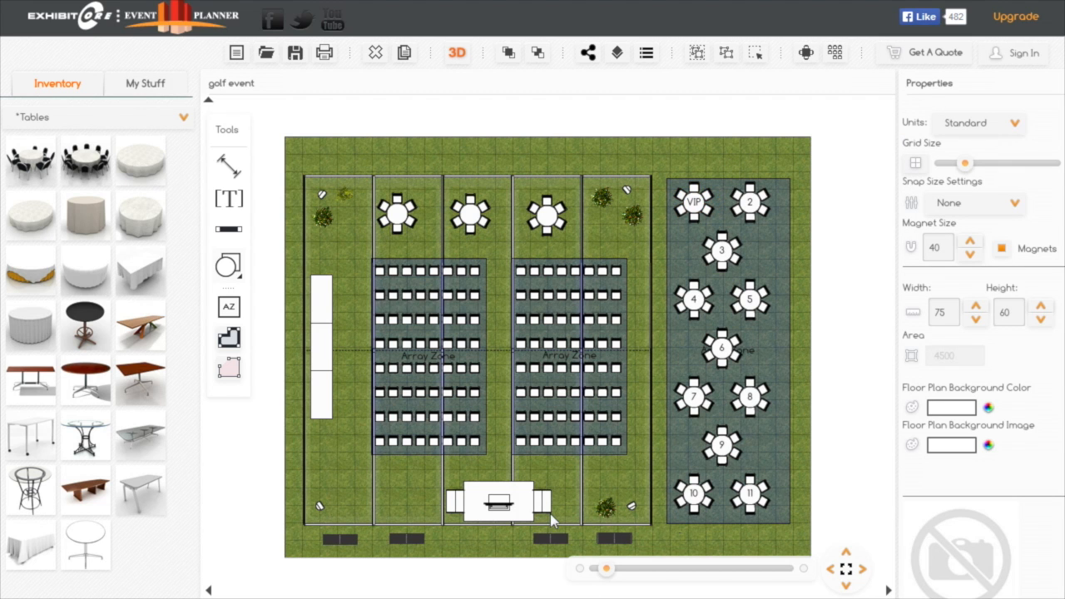
# View the floor plan in 3D and examine the tent's open end and the outdoor banquet tables up close
pyautogui.click(457, 54)
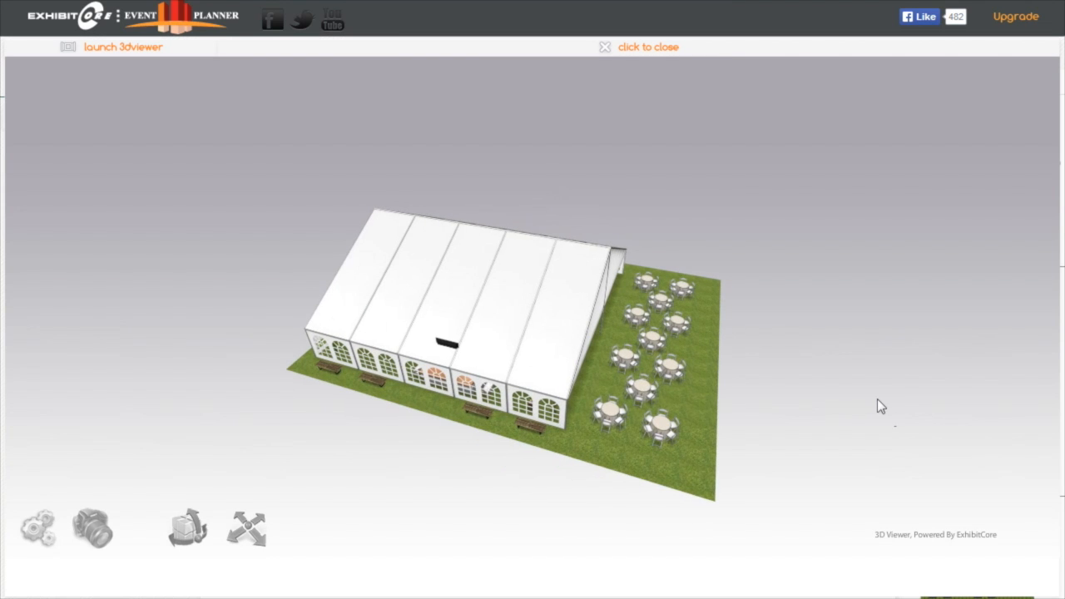
pyautogui.moveTo(877, 405); pyautogui.dragTo(713, 456)
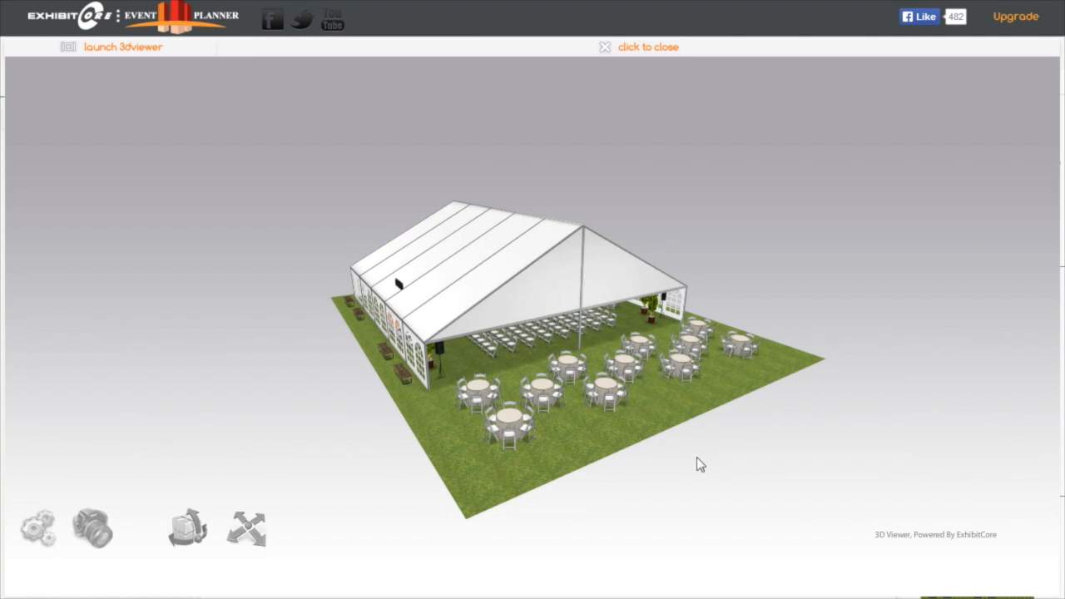
pyautogui.scroll(5, 698, 459)
pyautogui.scroll(5, 697, 457)
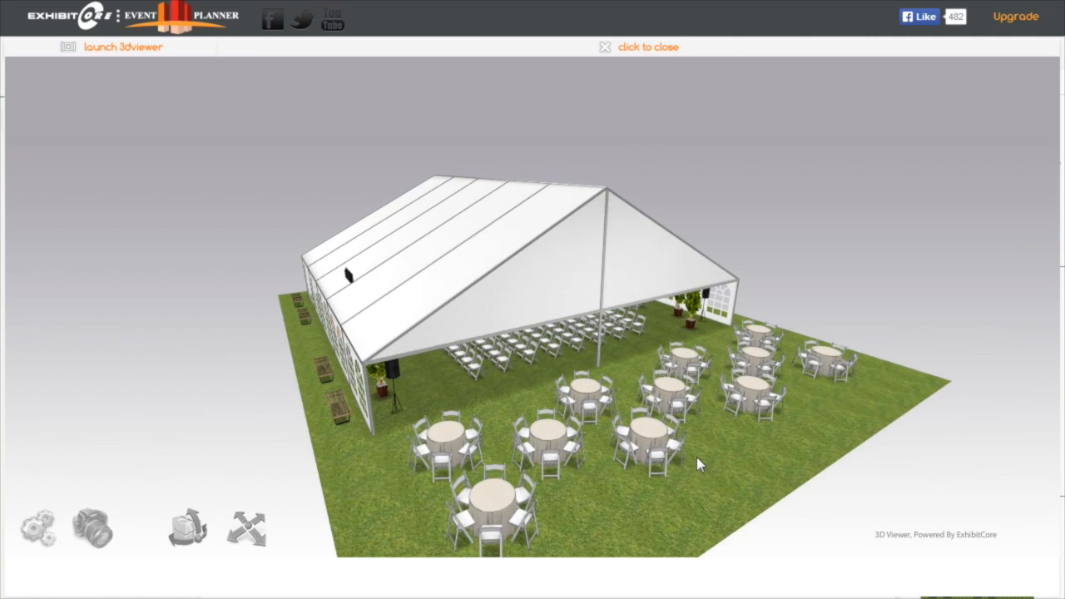
pyautogui.moveTo(693, 515); pyautogui.dragTo(678, 458)
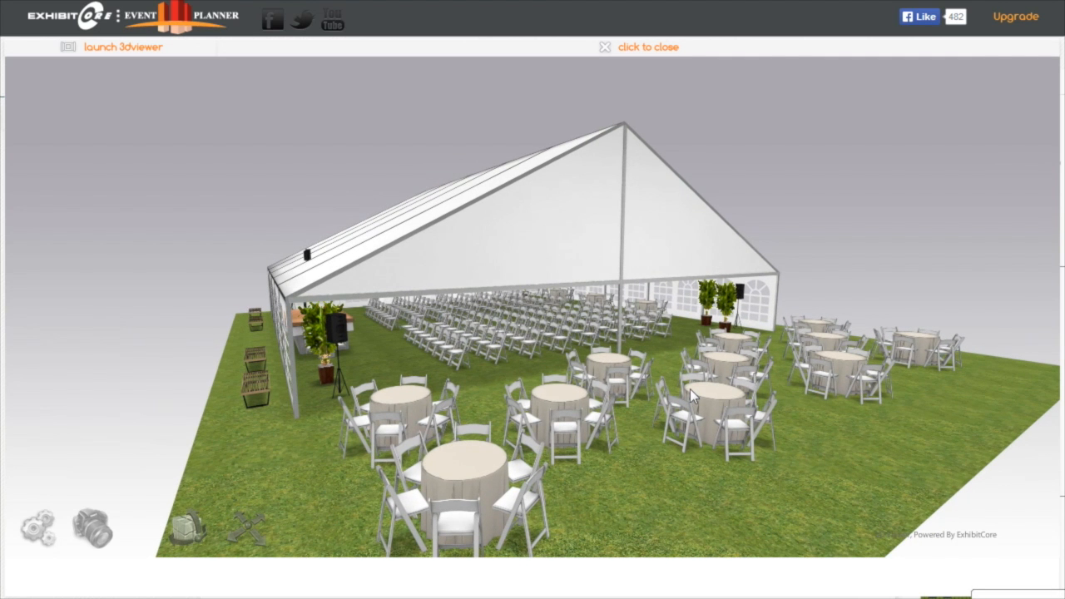
pyautogui.scroll(5, 588, 386)
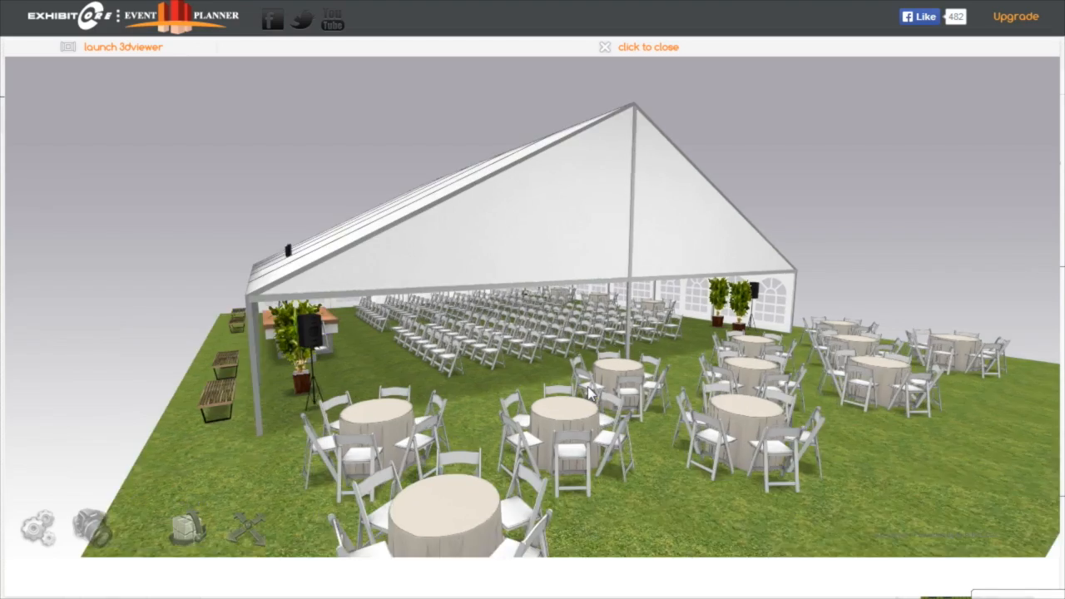
pyautogui.scroll(5, 588, 391)
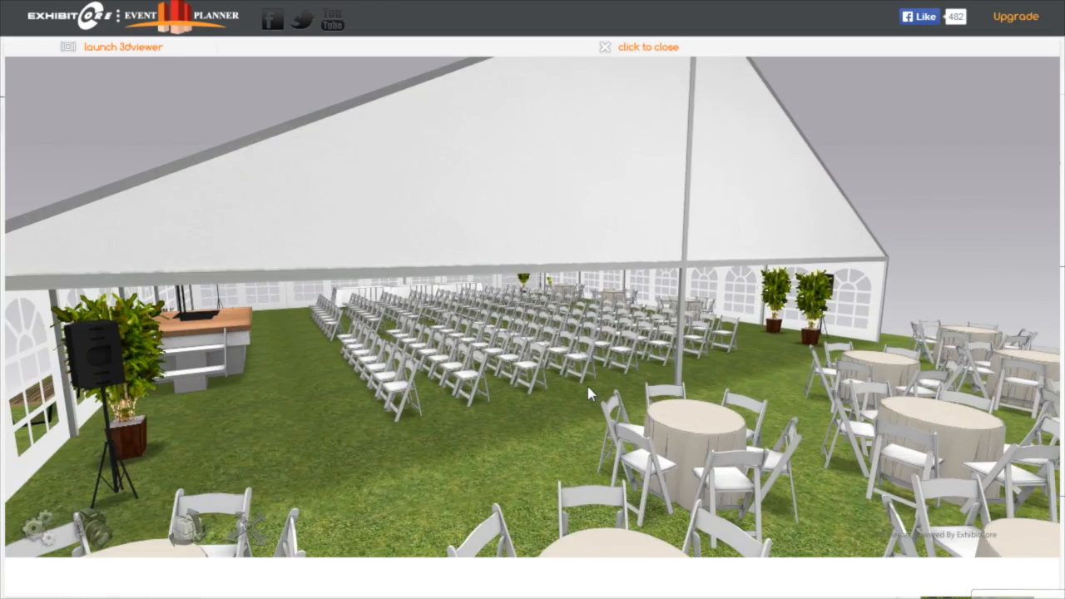
pyautogui.scroll(3, 587, 397)
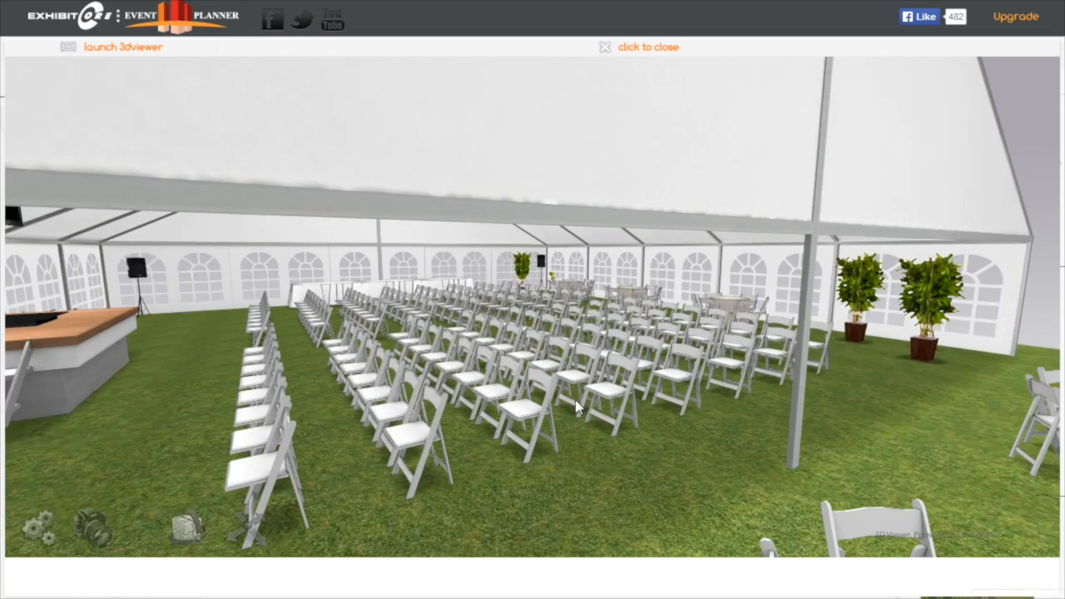
# Inspect the chair rows and stage inside the tent in 3D, back out to the whole scene and return to the floor plan
pyautogui.moveTo(579, 408); pyautogui.dragTo(455, 410)
pyautogui.scroll(5, 456, 409)
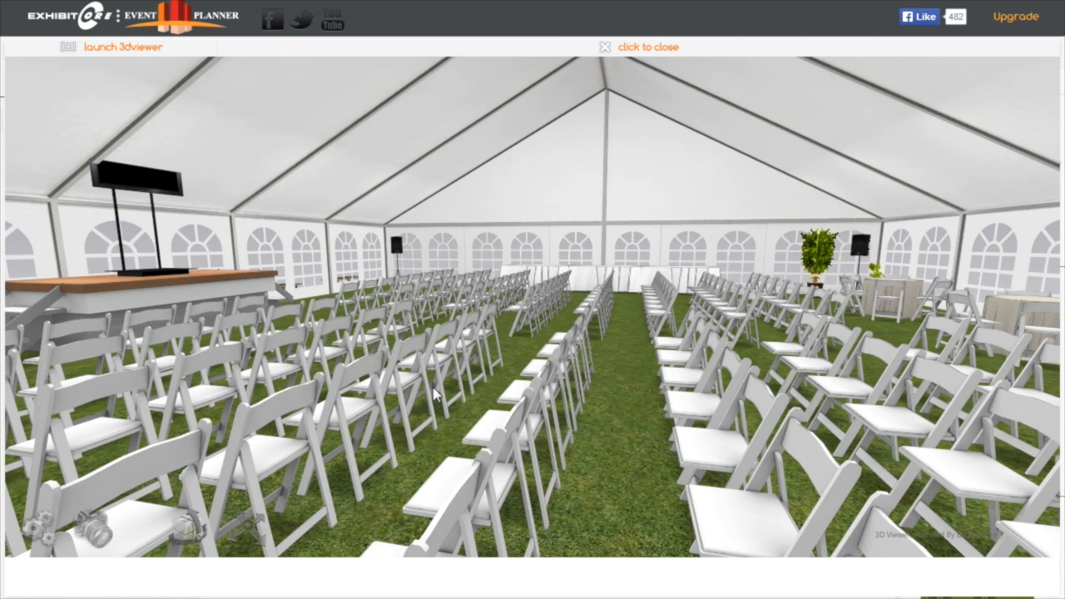
pyautogui.moveTo(434, 393); pyautogui.dragTo(572, 329)
pyautogui.moveTo(569, 367); pyautogui.dragTo(625, 394)
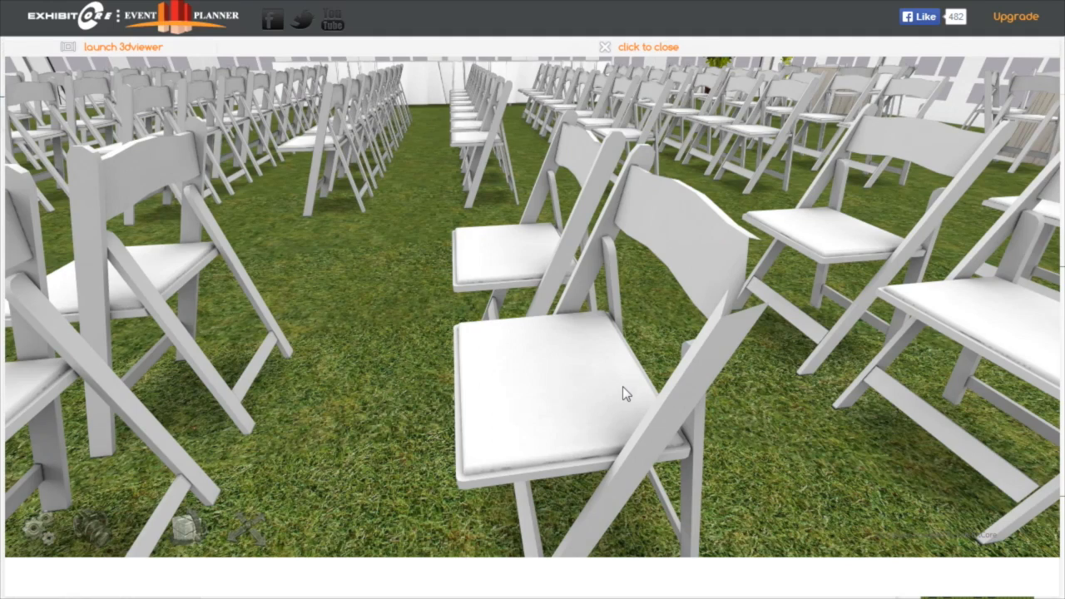
pyautogui.scroll(-10, 623, 391)
pyautogui.scroll(-10, 625, 392)
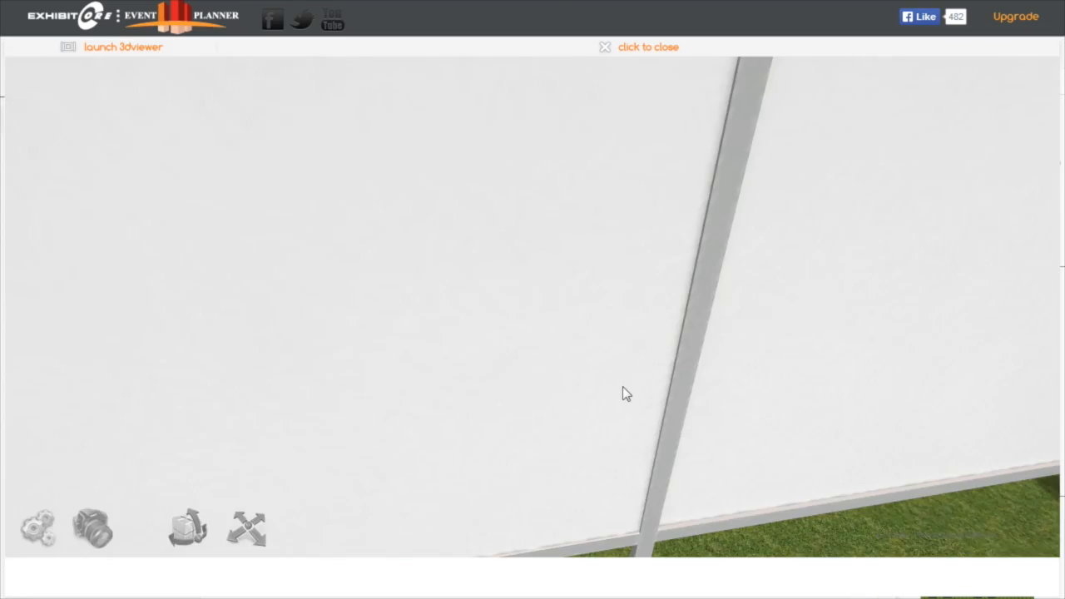
pyautogui.scroll(10, 670, 426)
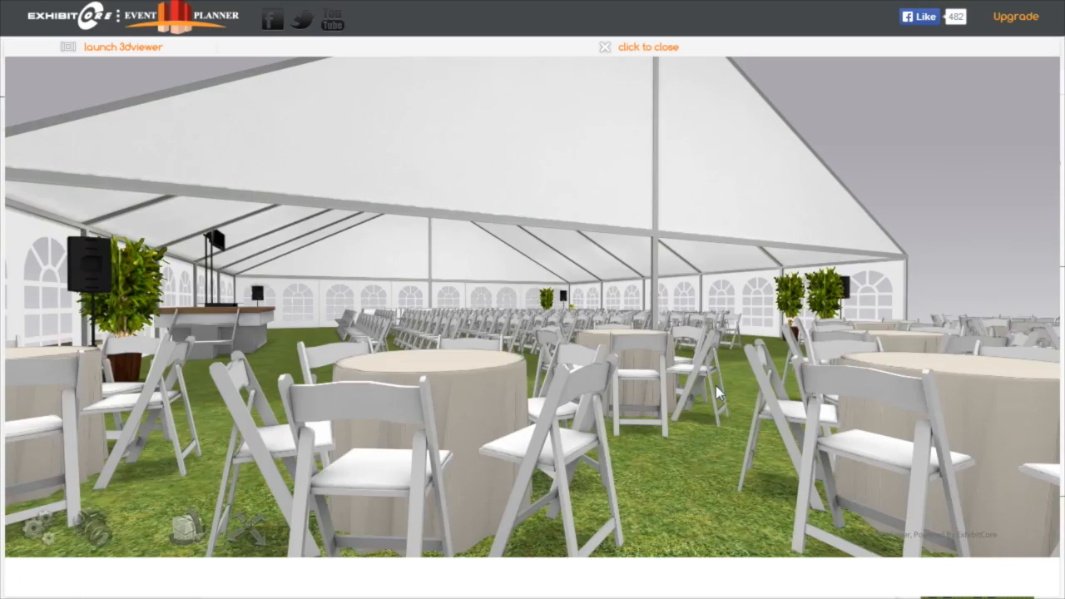
pyautogui.scroll(-5, 713, 389)
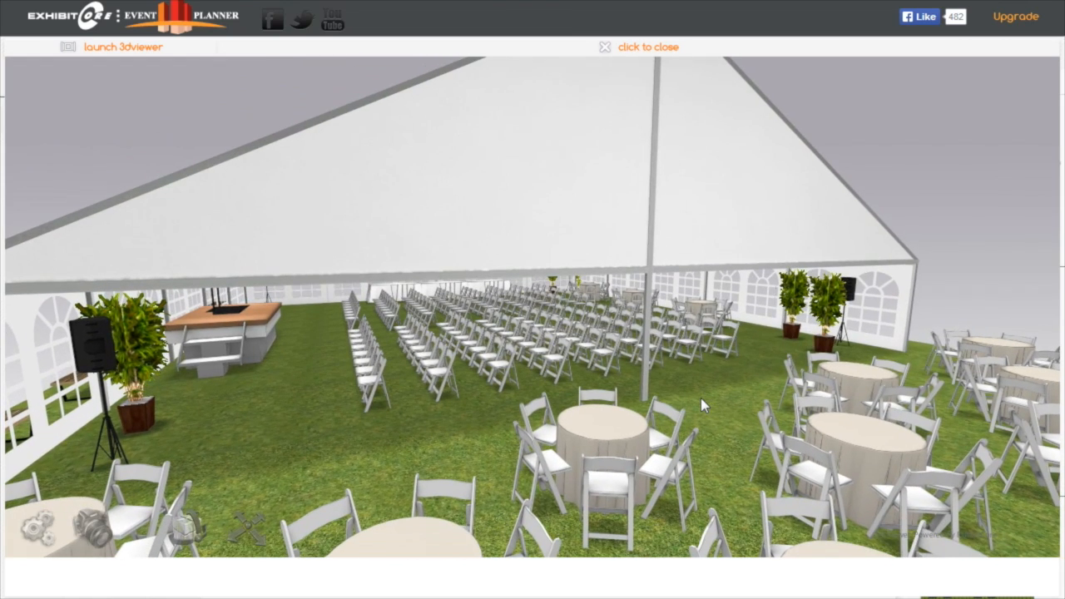
pyautogui.scroll(-5, 700, 398)
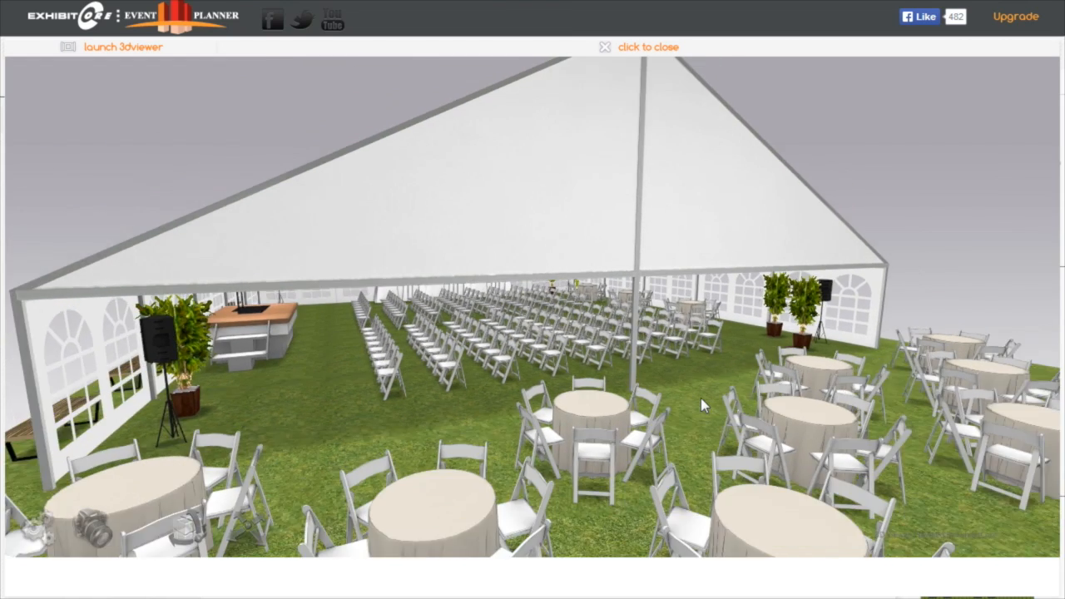
pyautogui.scroll(-5, 701, 397)
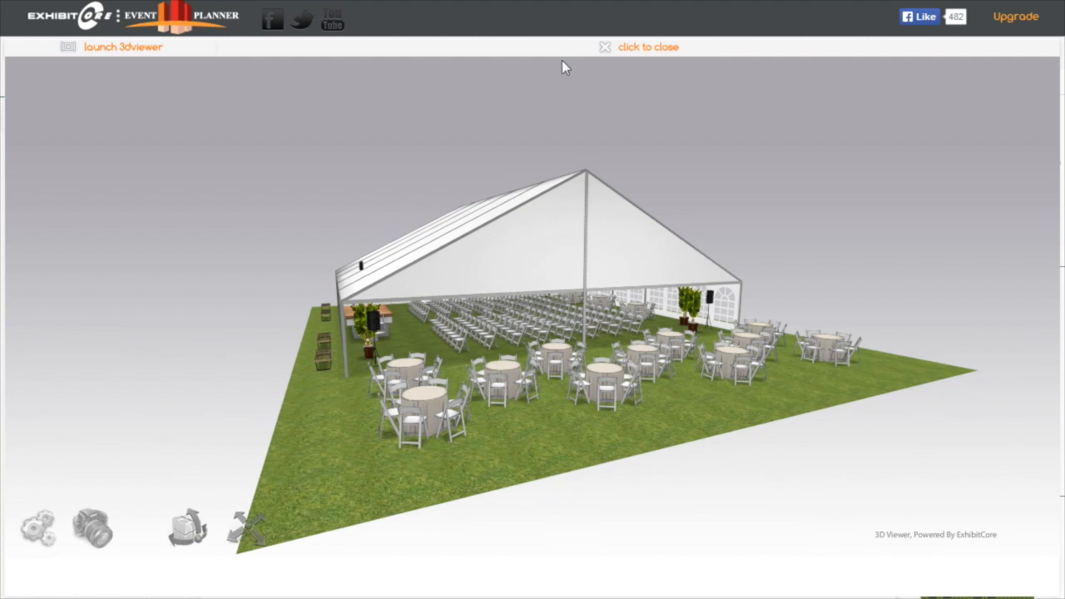
pyautogui.click(607, 48)
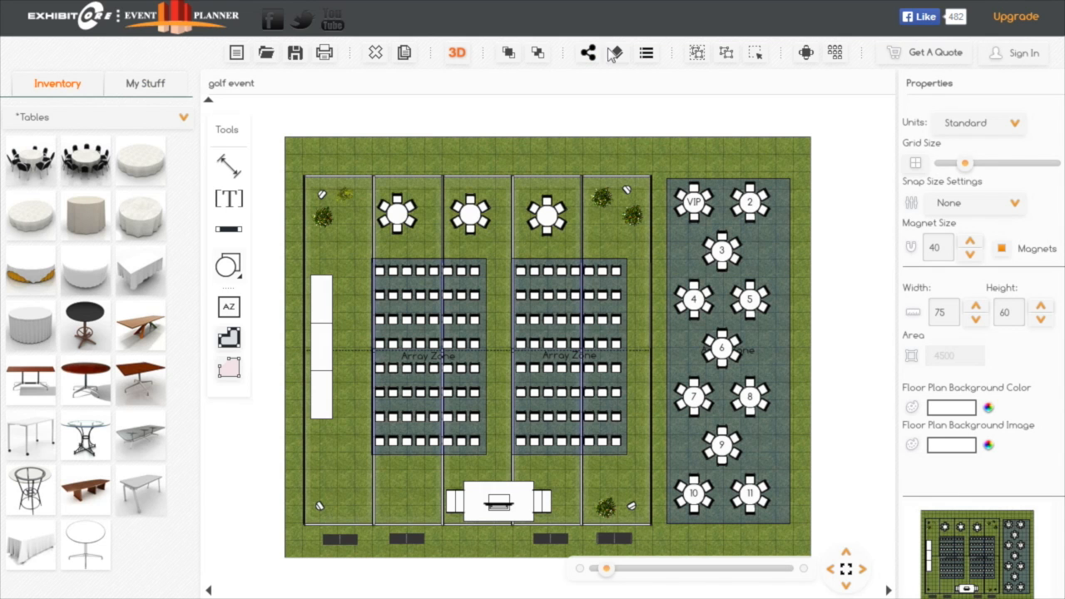
# Duplicate the nelson platform bench near table 10 four times and space the copies along the grass outside the tent's opposite long side
pyautogui.click(626, 545)
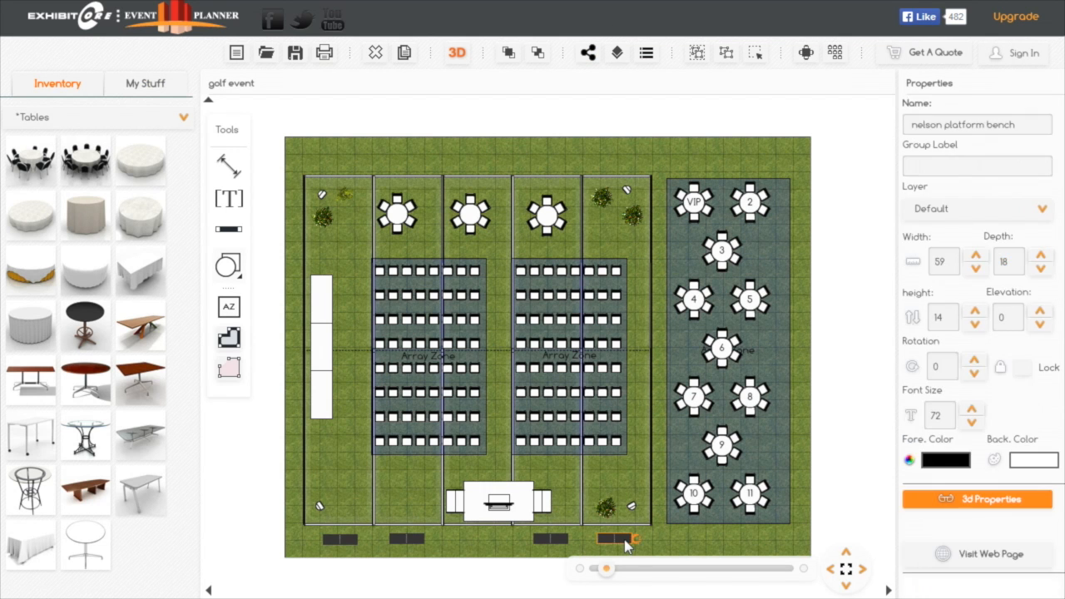
pyautogui.click(406, 53)
pyautogui.moveTo(638, 559); pyautogui.dragTo(620, 172)
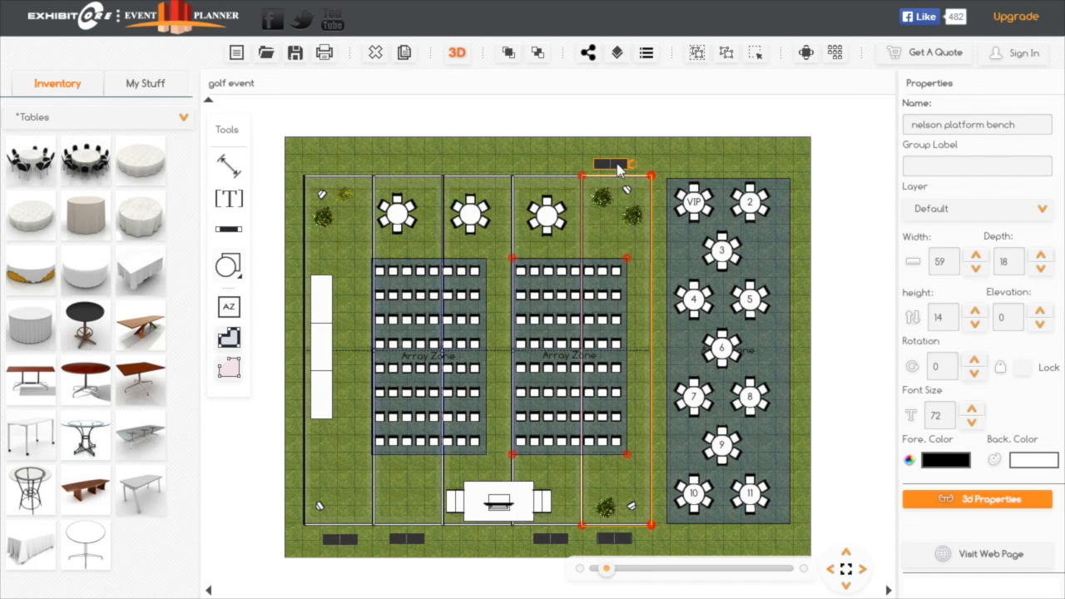
pyautogui.click(405, 53)
pyautogui.moveTo(618, 181); pyautogui.dragTo(537, 167)
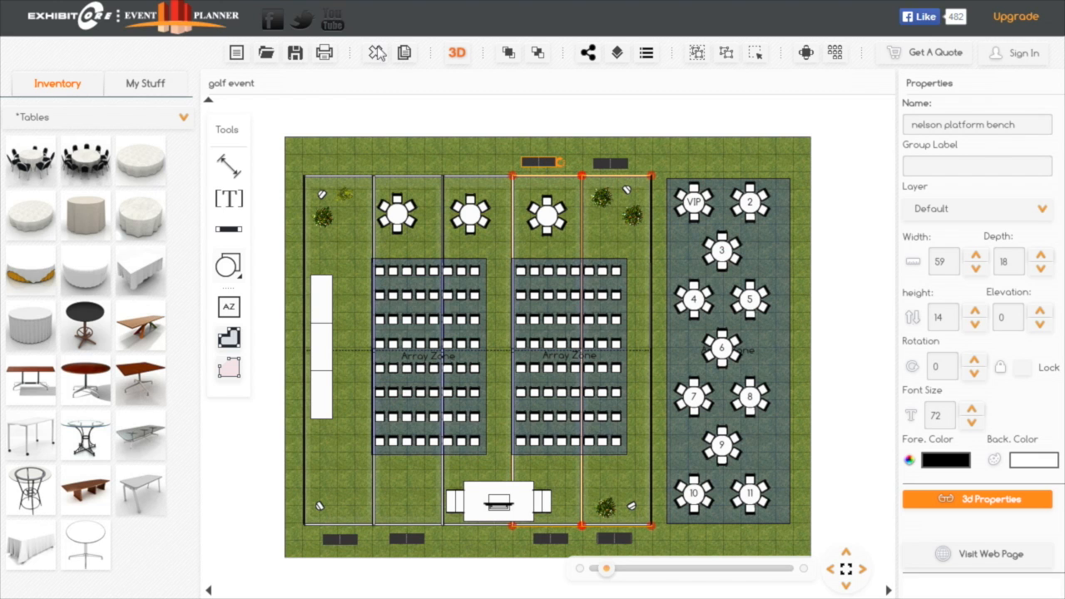
pyautogui.click(403, 53)
pyautogui.moveTo(562, 179); pyautogui.dragTo(419, 166)
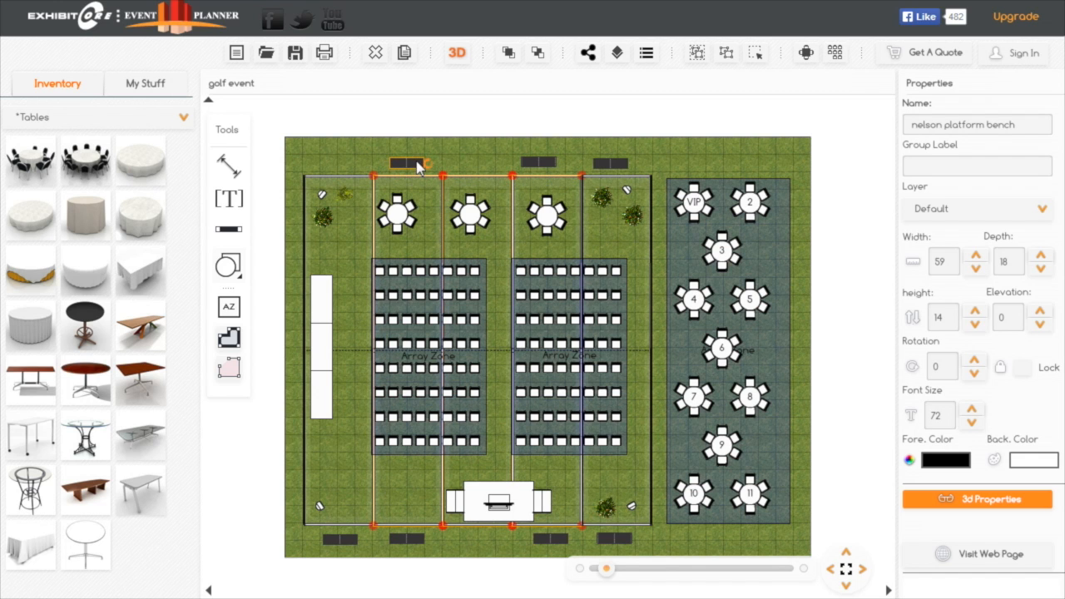
pyautogui.click(406, 53)
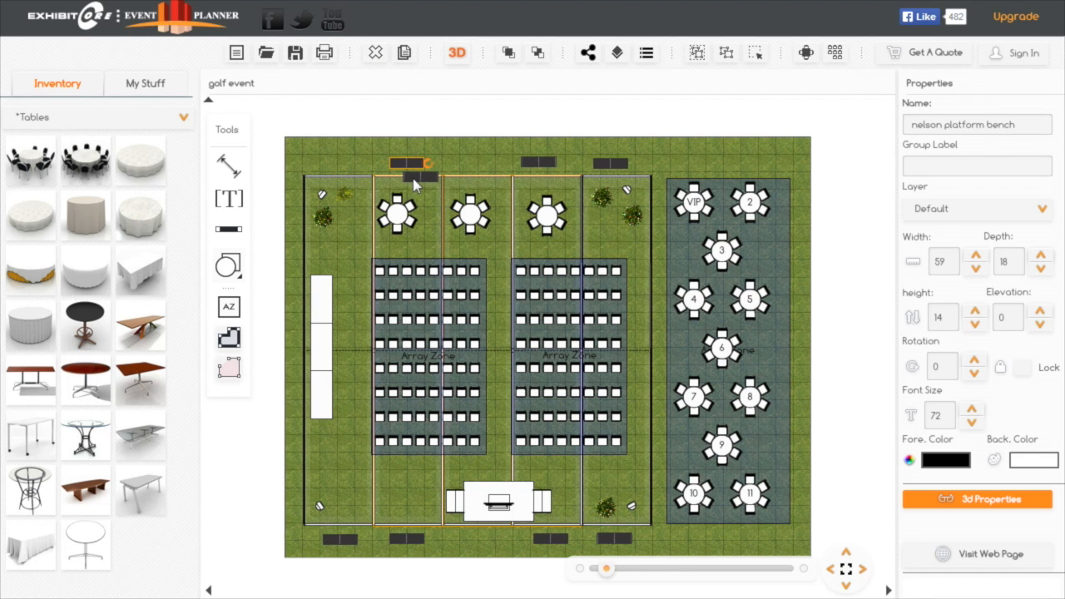
pyautogui.moveTo(415, 181); pyautogui.dragTo(327, 168)
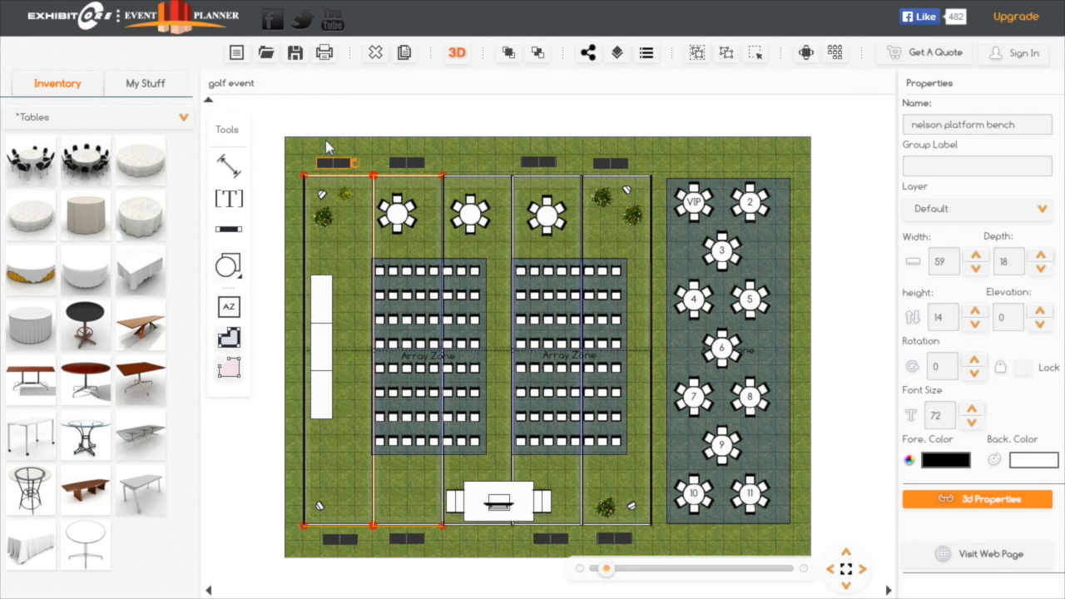
pyautogui.click(470, 168)
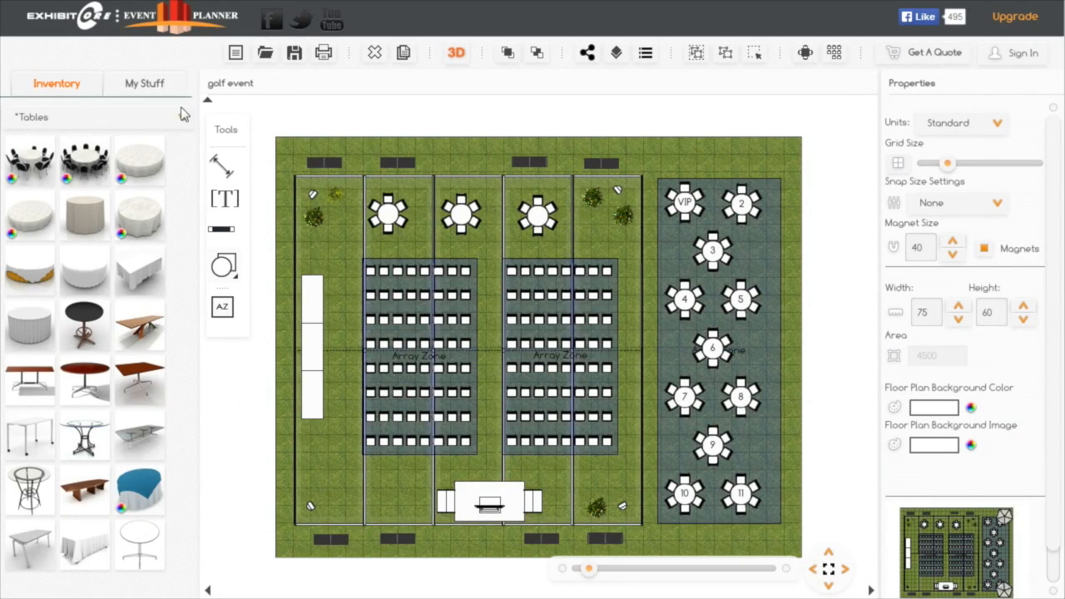
# Add an Emu Shade Umbrella 2 from the Misc Items inventory at the lawn corner beside table 2
pyautogui.click(183, 118)
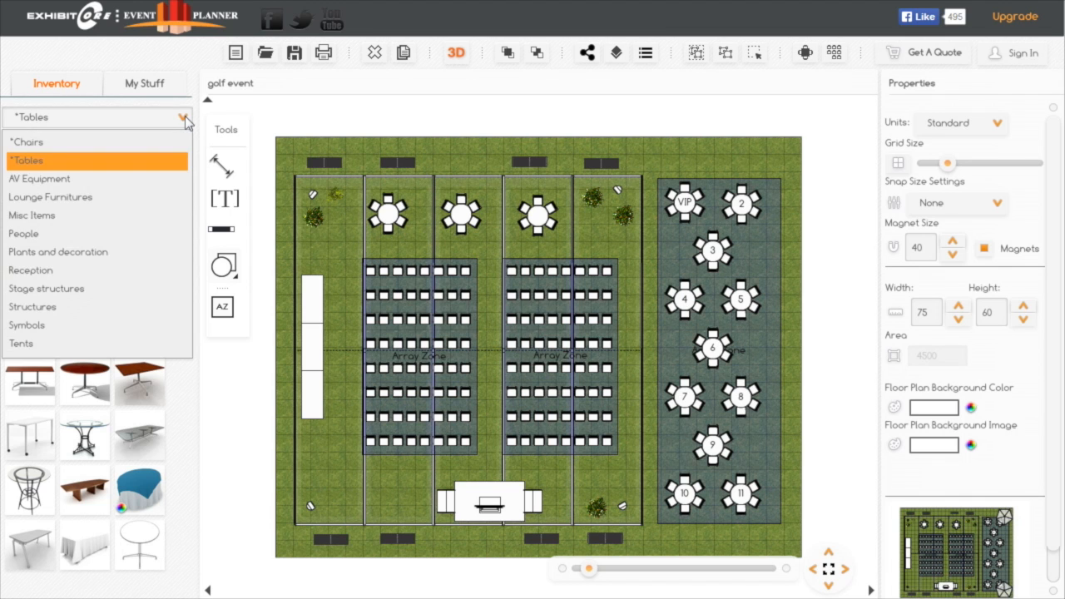
pyautogui.click(60, 216)
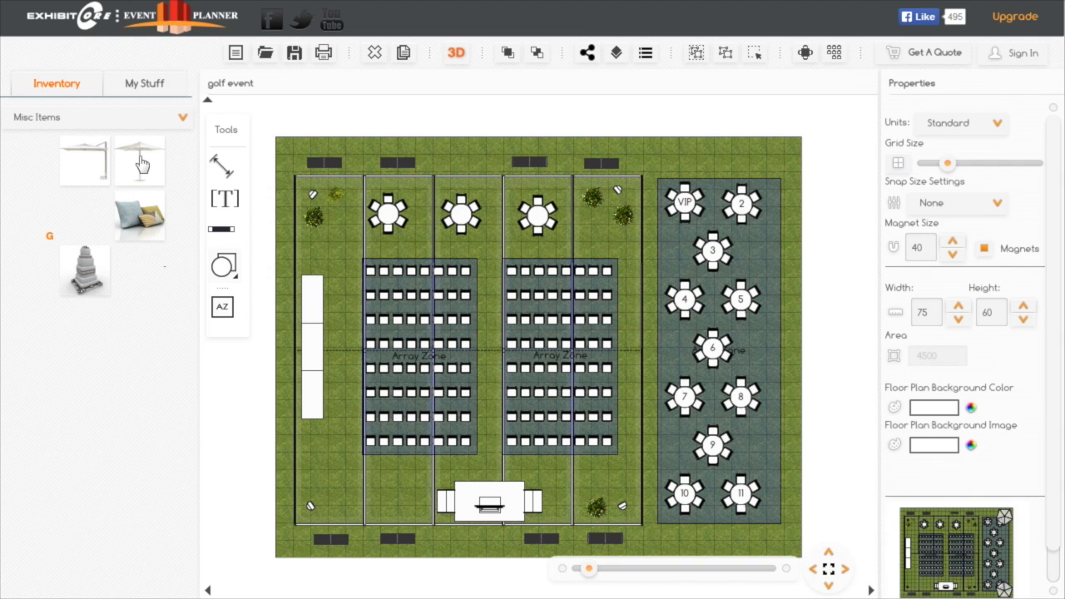
pyautogui.moveTo(142, 164); pyautogui.dragTo(660, 178)
pyautogui.moveTo(780, 163); pyautogui.dragTo(809, 215)
pyautogui.moveTo(798, 216); pyautogui.dragTo(770, 183)
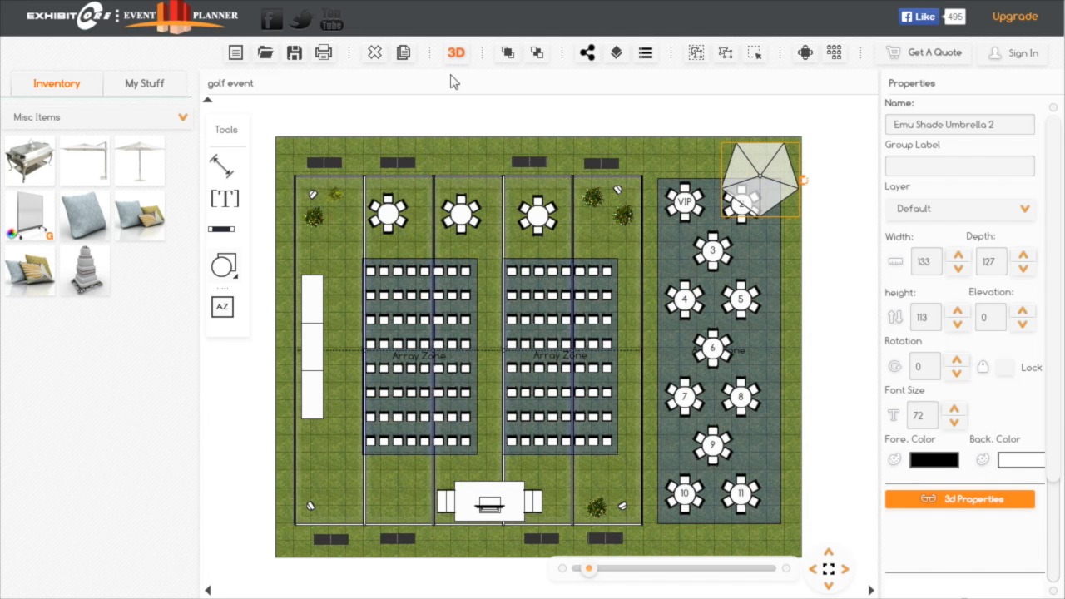
# Duplicate the shade umbrella and move the copy beside table 11
pyautogui.click(403, 53)
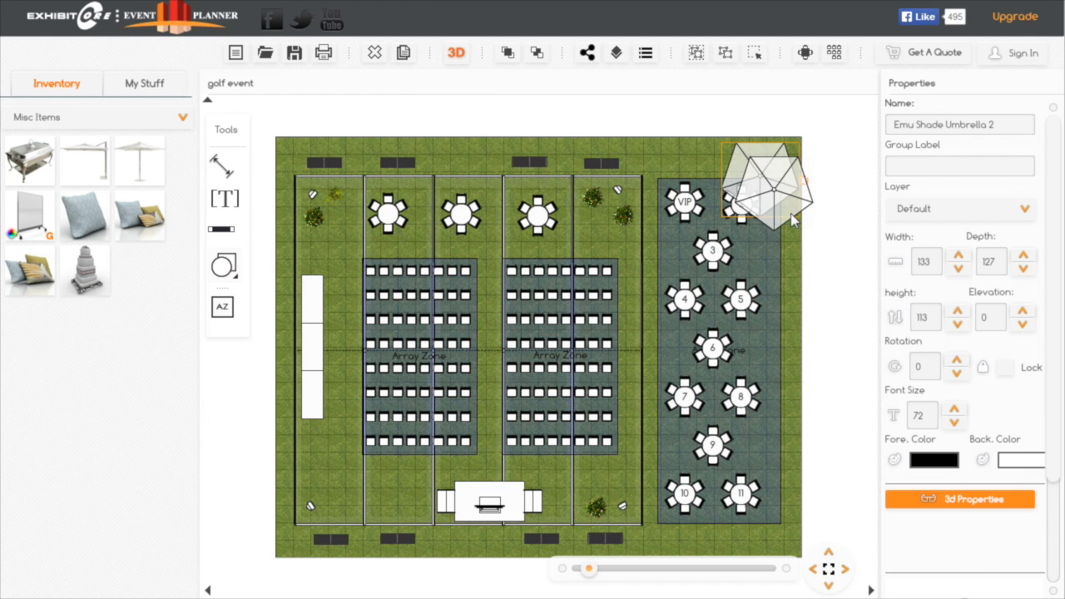
pyautogui.moveTo(790, 214); pyautogui.dragTo(807, 428)
pyautogui.moveTo(813, 518); pyautogui.dragTo(824, 513)
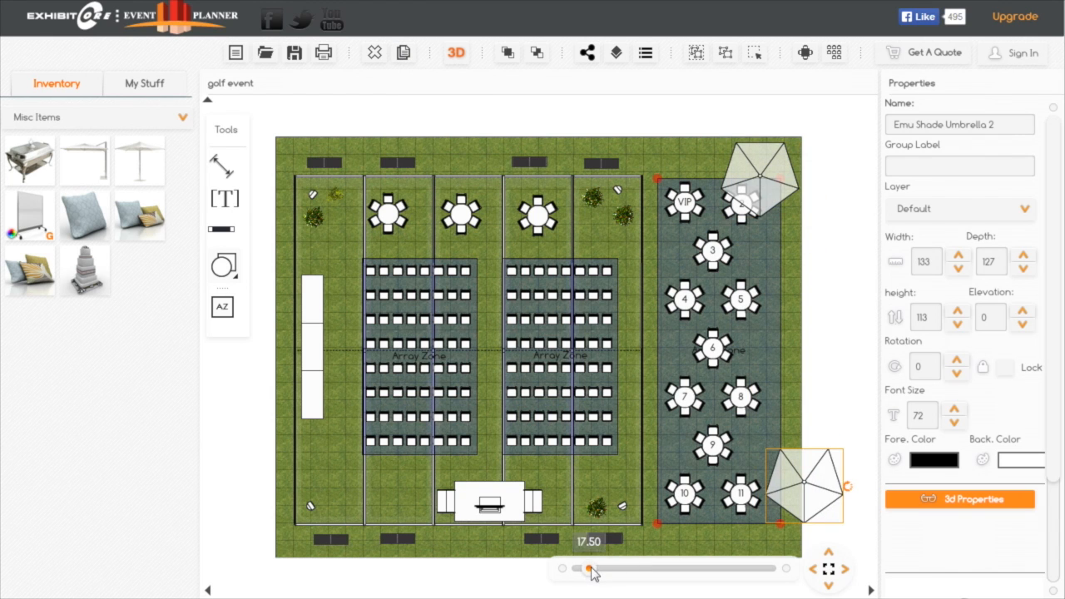
# Rotate the umbrella near table 11 to 35 and position it on the lawn corner, partly covering the table
pyautogui.moveTo(592, 572); pyautogui.dragTo(599, 571)
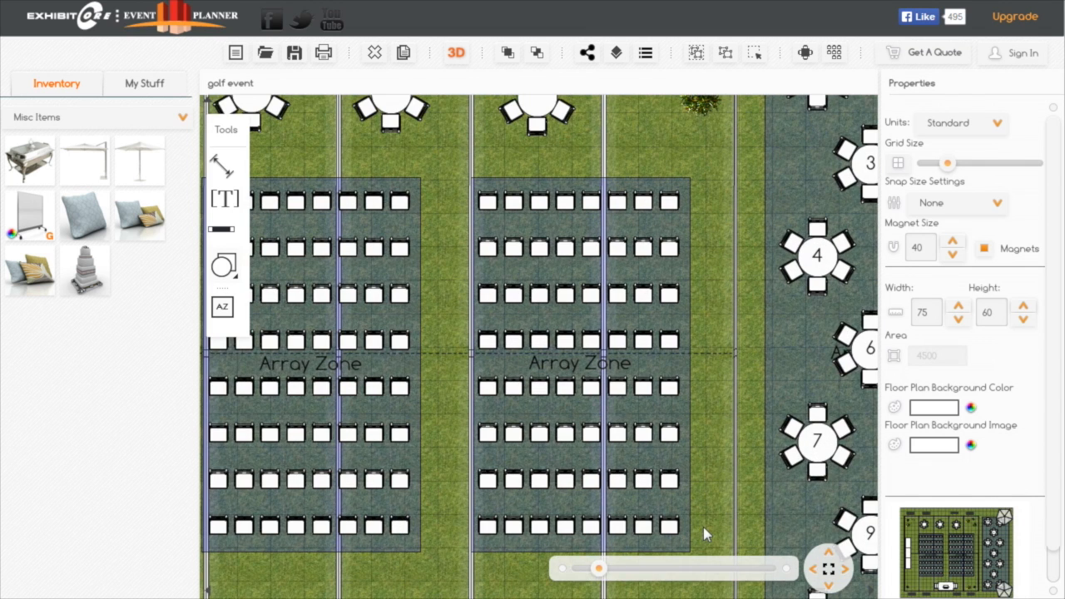
pyautogui.moveTo(703, 527); pyautogui.dragTo(330, 376)
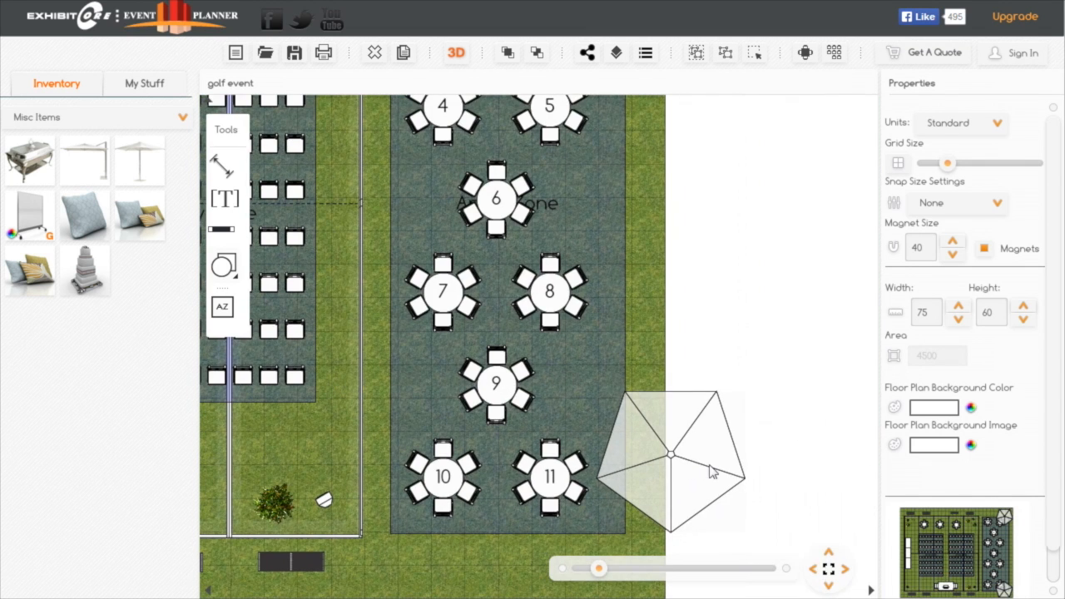
pyautogui.click(713, 471)
pyautogui.moveTo(756, 469); pyautogui.dragTo(723, 498)
pyautogui.moveTo(795, 499); pyautogui.dragTo(803, 433)
pyautogui.moveTo(698, 406); pyautogui.dragTo(612, 471)
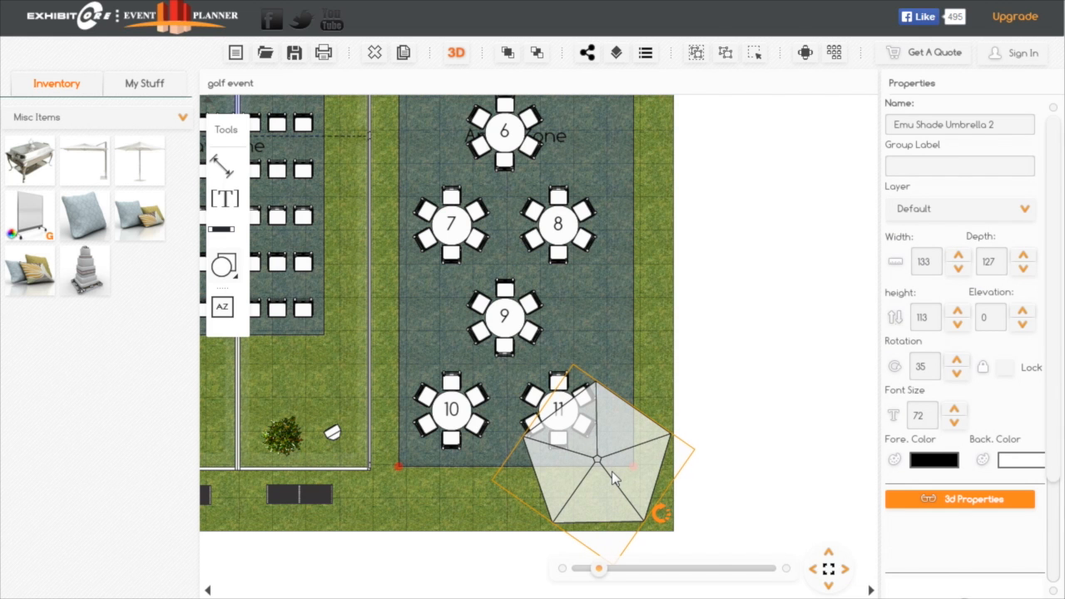
pyautogui.click(830, 570)
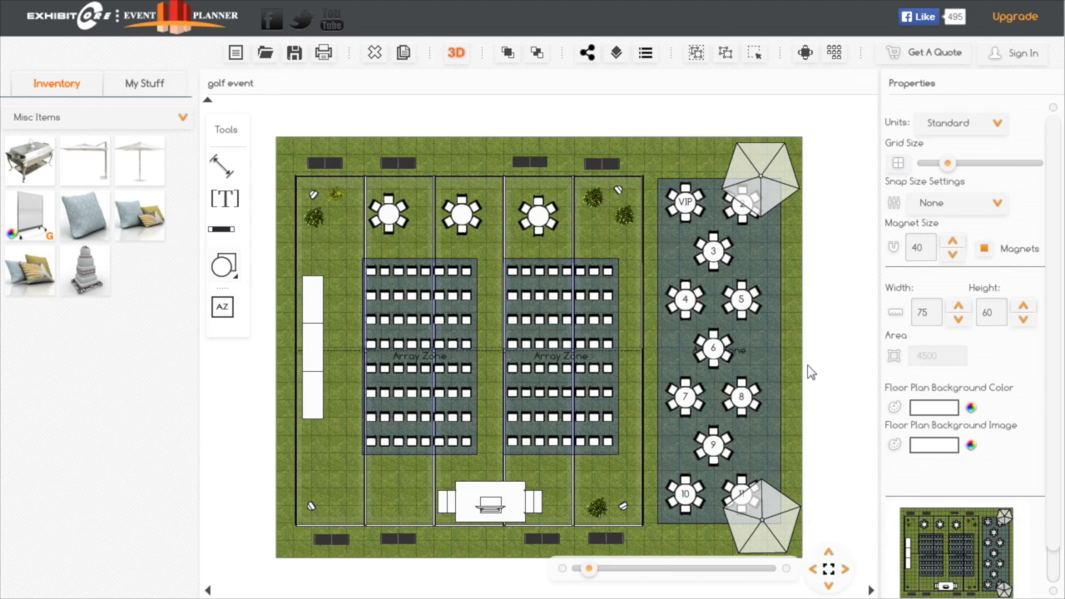
# View the updated floor plan in 3D and examine the tent, benches and umbrellas from several angles
pyautogui.moveTo(823, 381); pyautogui.dragTo(847, 372)
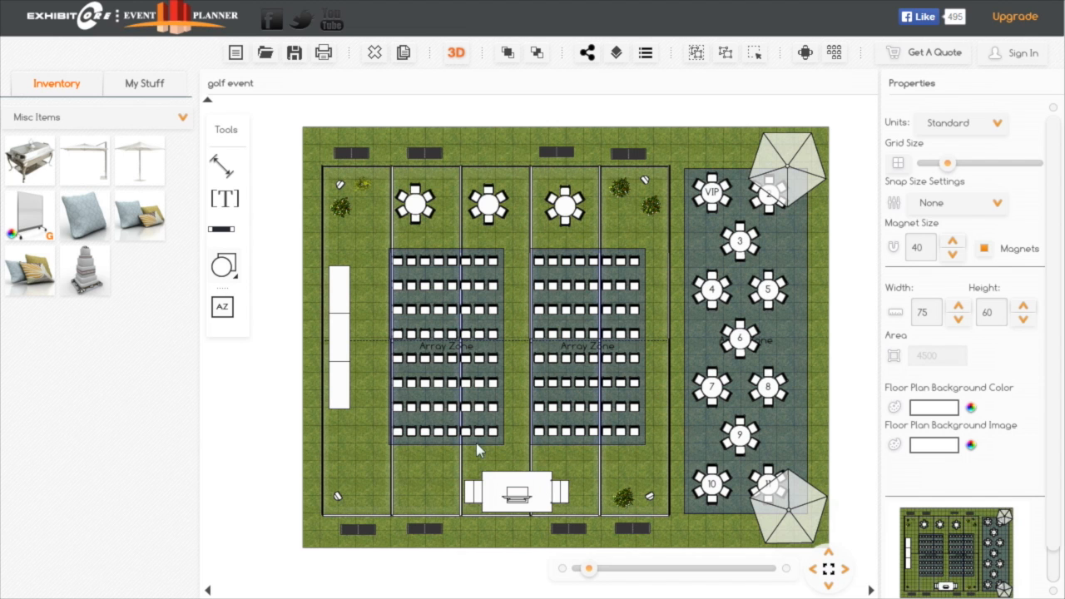
pyautogui.click(457, 55)
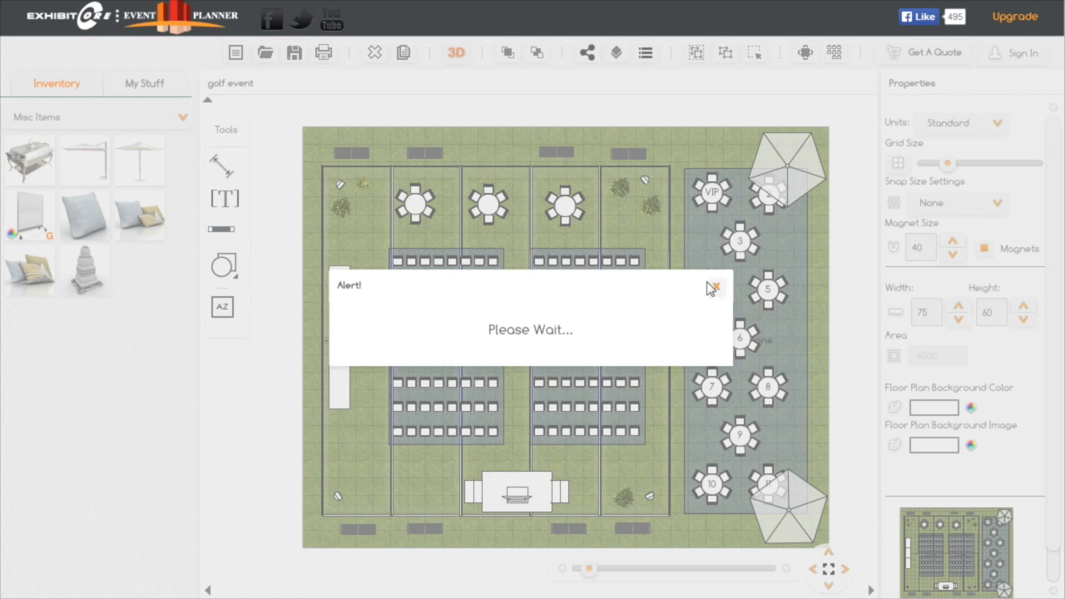
pyautogui.click(716, 288)
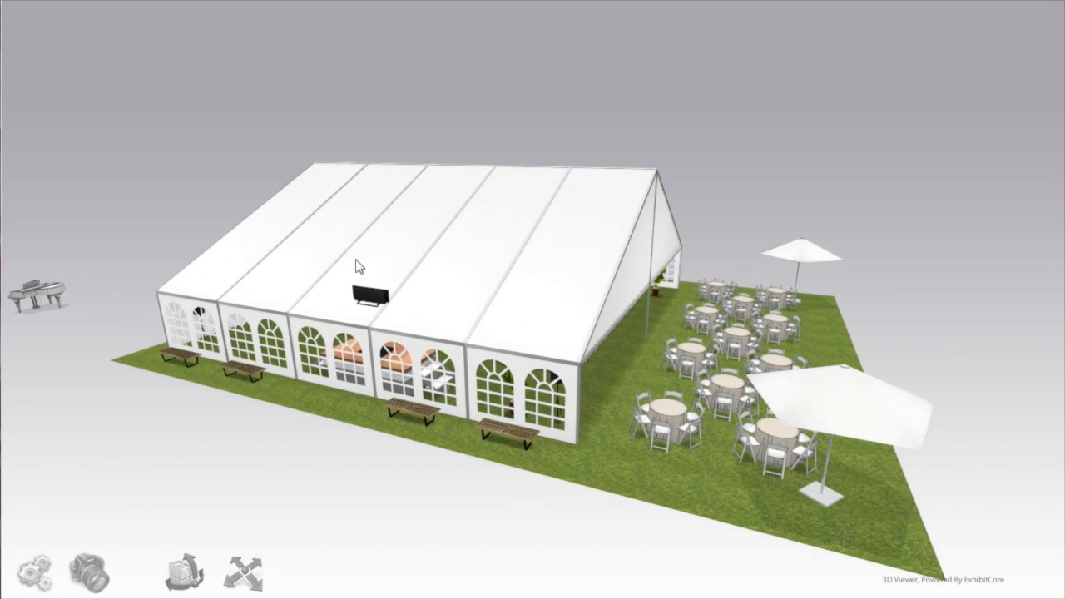
pyautogui.moveTo(923, 318); pyautogui.dragTo(676, 295)
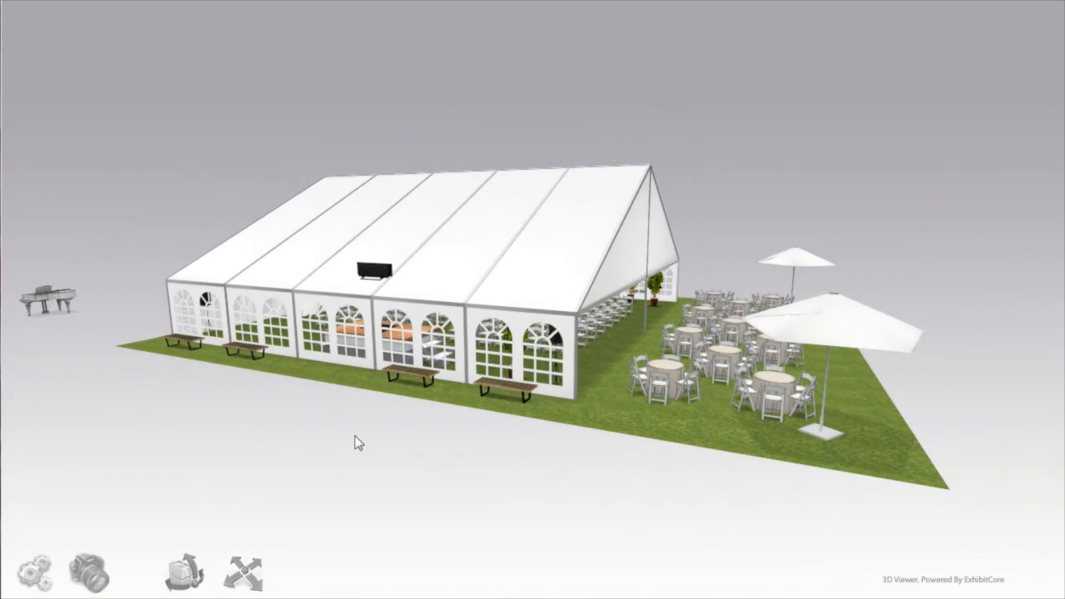
pyautogui.moveTo(214, 411)
pyautogui.mouseDown()
pyautogui.moveTo(212, 432)
pyautogui.moveTo(223, 433)
pyautogui.moveTo(211, 423)
pyautogui.mouseUp()
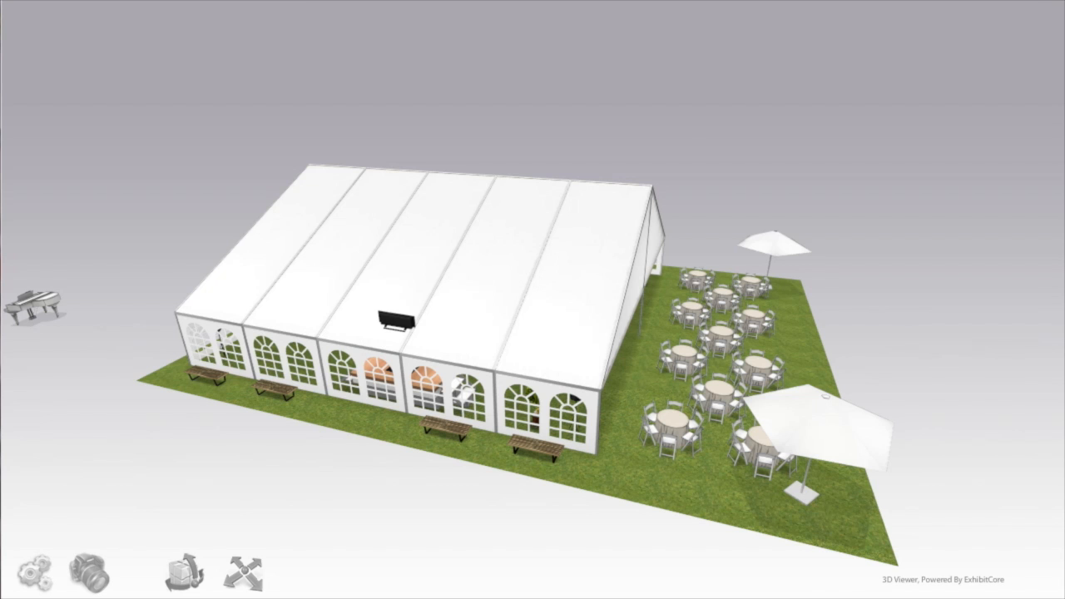
# Return from 3D to the floor plan and move the stray white grand piano into the tent's lower-left corner, below the long tables
pyautogui.click(416, 1)
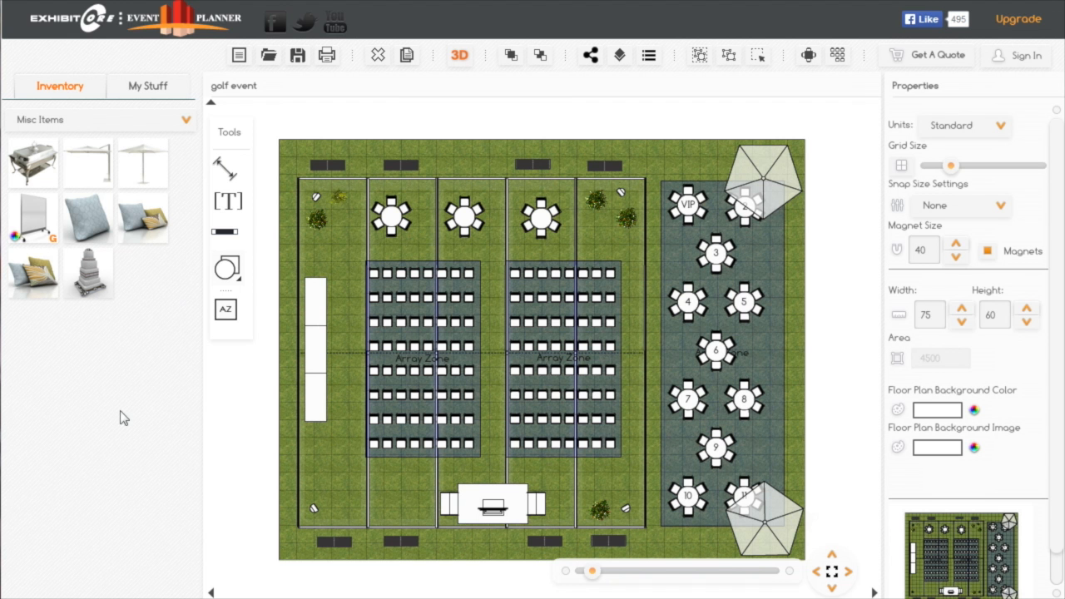
pyautogui.click(211, 593)
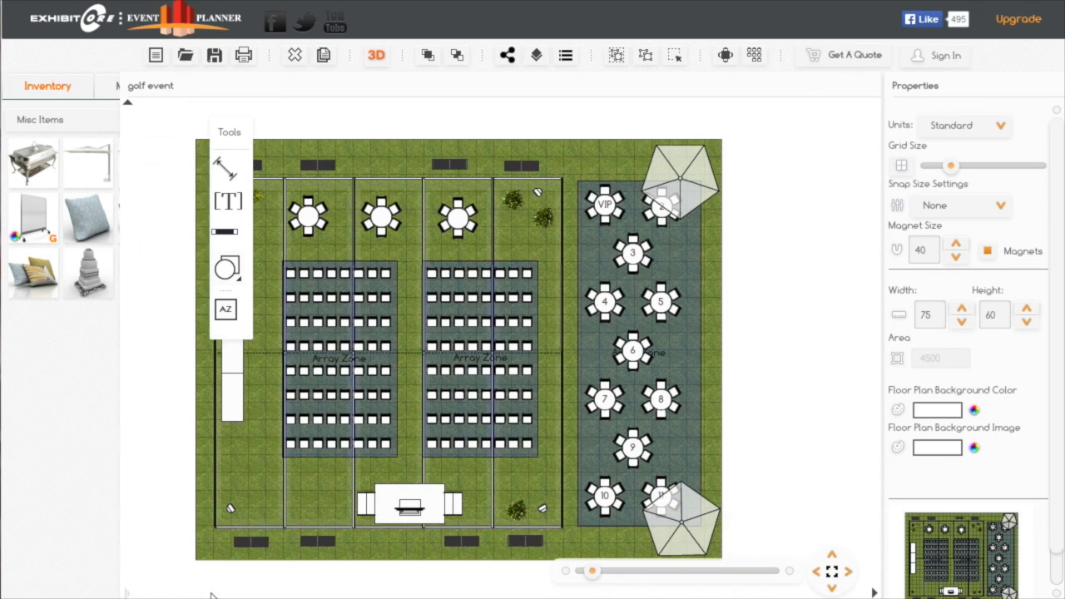
pyautogui.moveTo(702, 504); pyautogui.dragTo(899, 476)
pyautogui.moveTo(73, 478); pyautogui.dragTo(305, 450)
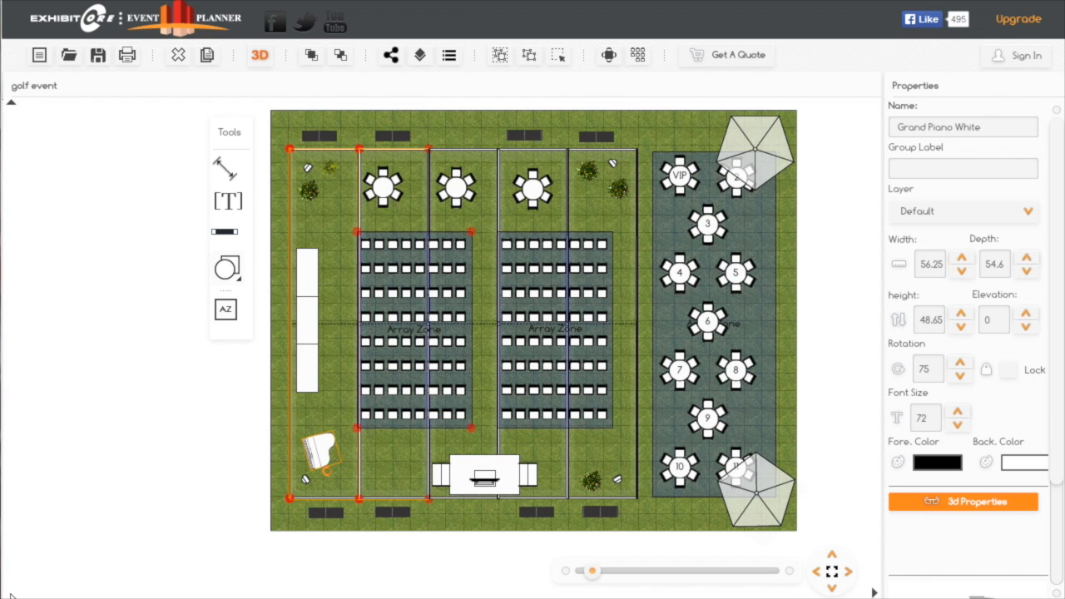
pyautogui.click(11, 593)
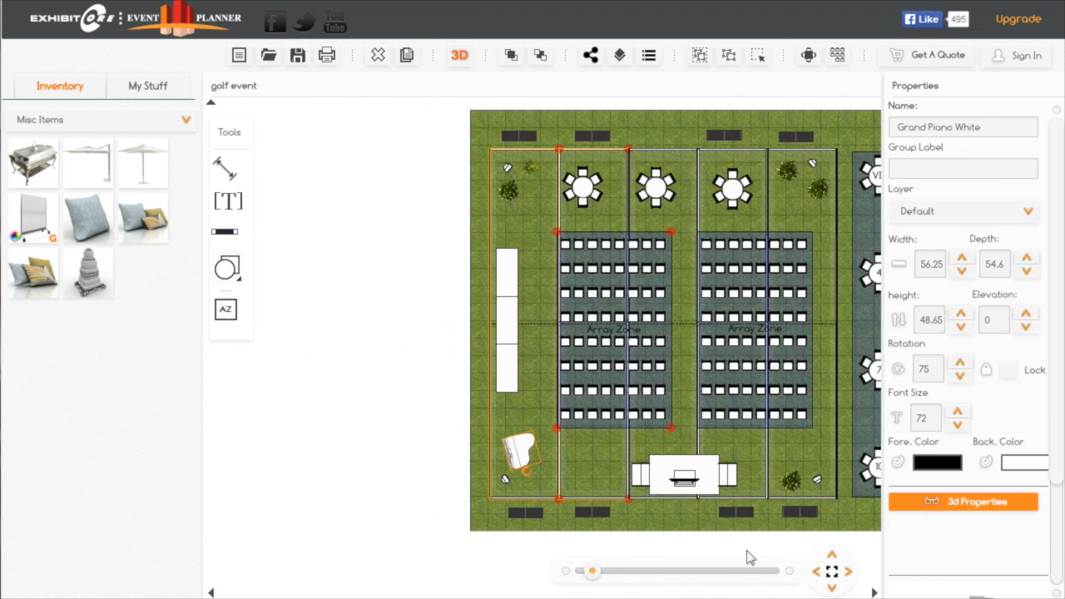
# Select the 50" plasma TV on its stand on the stage at the tent's lower edge
pyautogui.click(831, 572)
pyautogui.moveTo(844, 499); pyautogui.dragTo(849, 483)
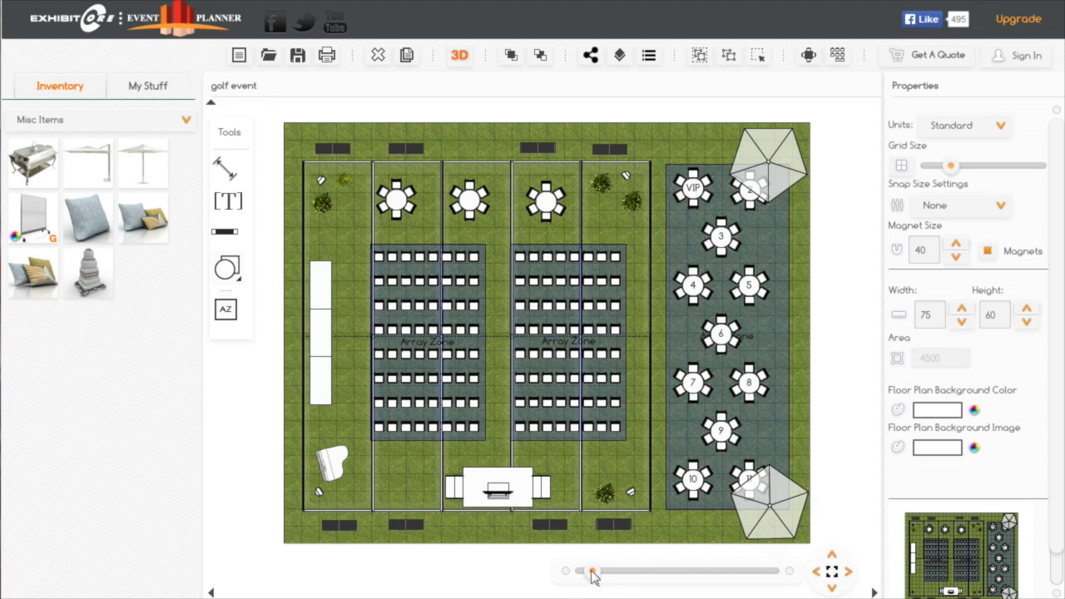
pyautogui.moveTo(592, 572); pyautogui.dragTo(596, 572)
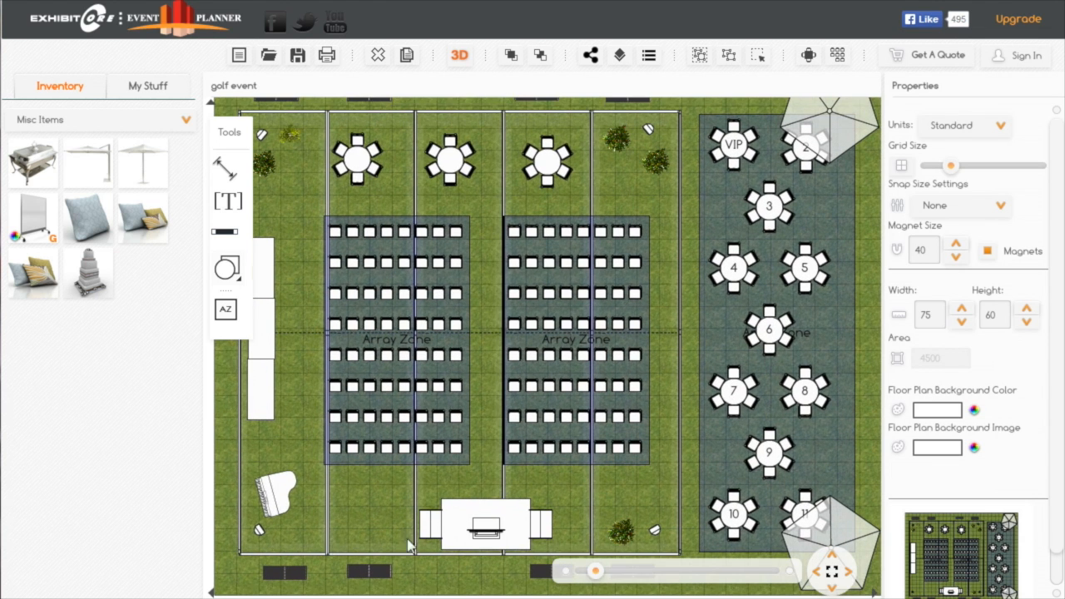
pyautogui.moveTo(364, 527); pyautogui.dragTo(386, 493)
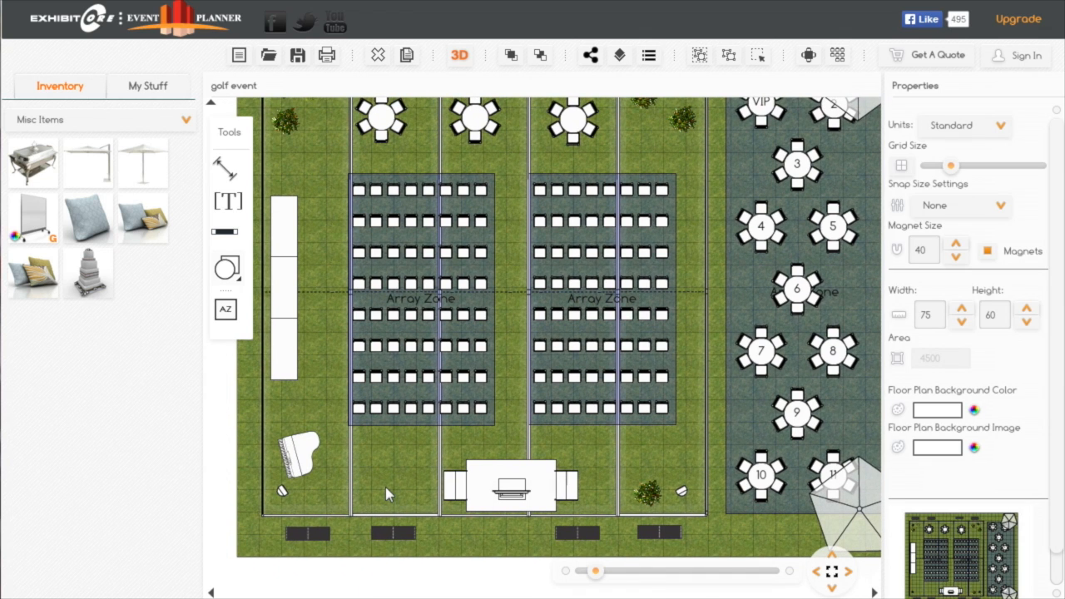
pyautogui.click(512, 493)
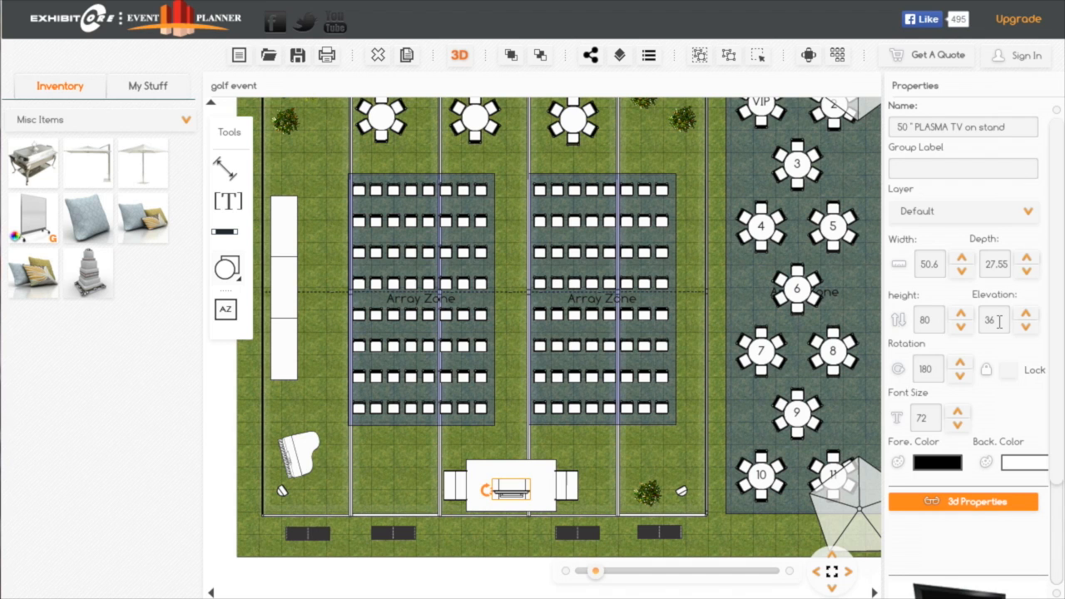
# Set the plasma TV's elevation to 0 and move it off the stage onto the grass between the stage and the piano
pyautogui.doubleClick(997, 321)
pyautogui.write('0')
pyautogui.moveTo(511, 496); pyautogui.dragTo(401, 487)
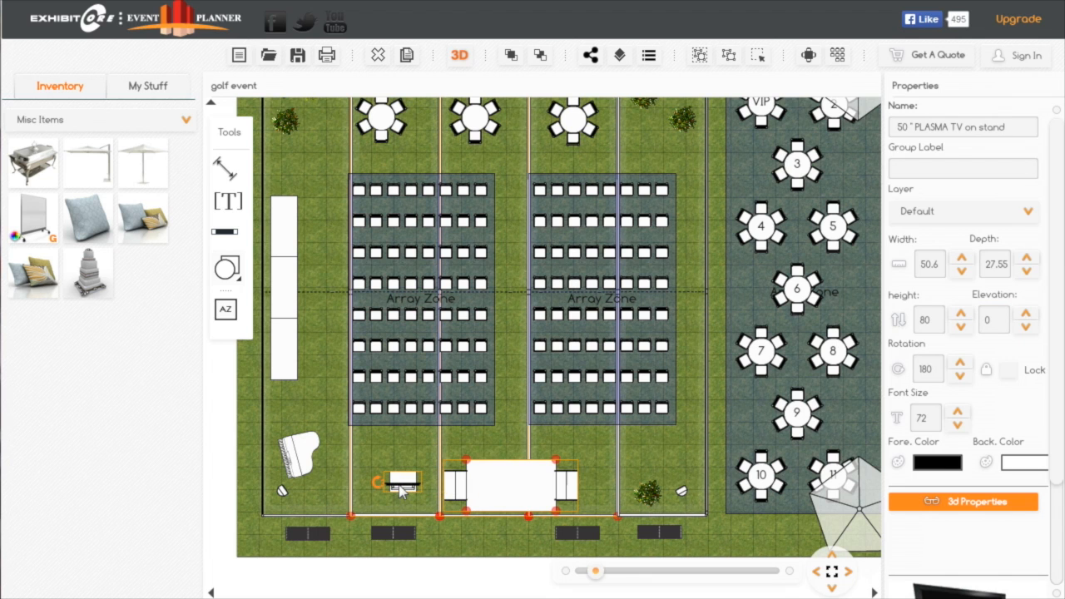
# Duplicate the plasma TV on the opposite side of the stage beside the potted plant, and align the original with the copy
pyautogui.click(406, 56)
pyautogui.moveTo(424, 497); pyautogui.dragTo(614, 488)
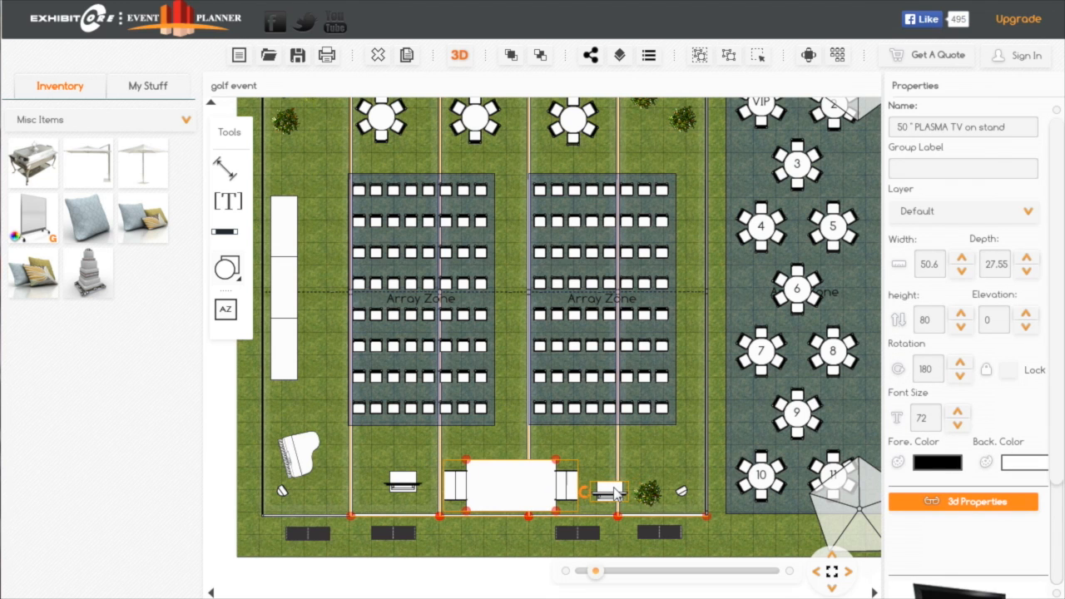
pyautogui.click(407, 496)
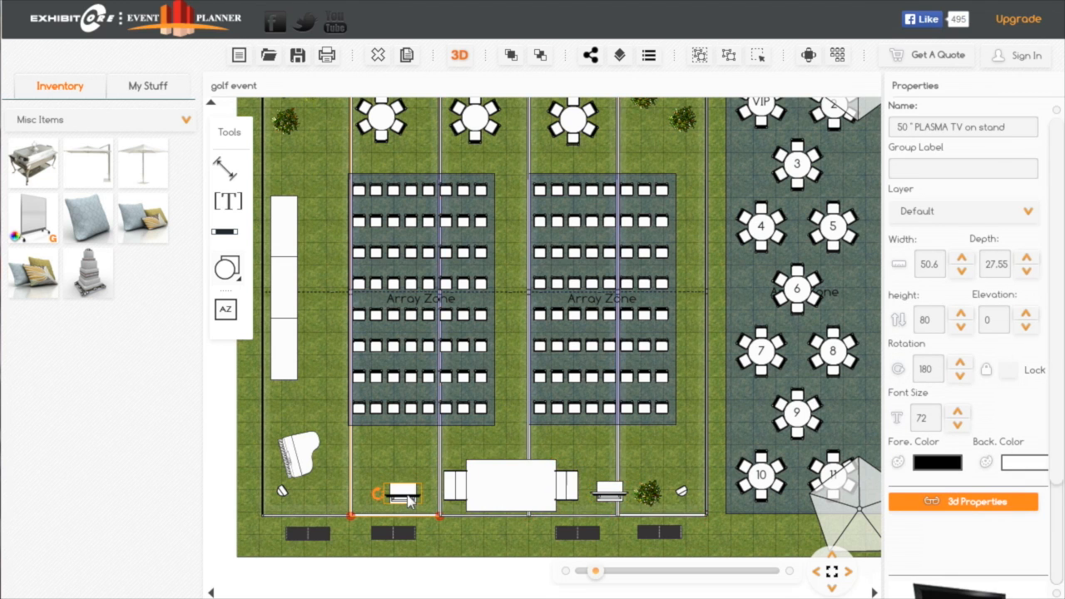
# Replace the demonstration platform between the two TVs with a Stage 8 ft x 4 ft x 2 ft
pyautogui.click(513, 493)
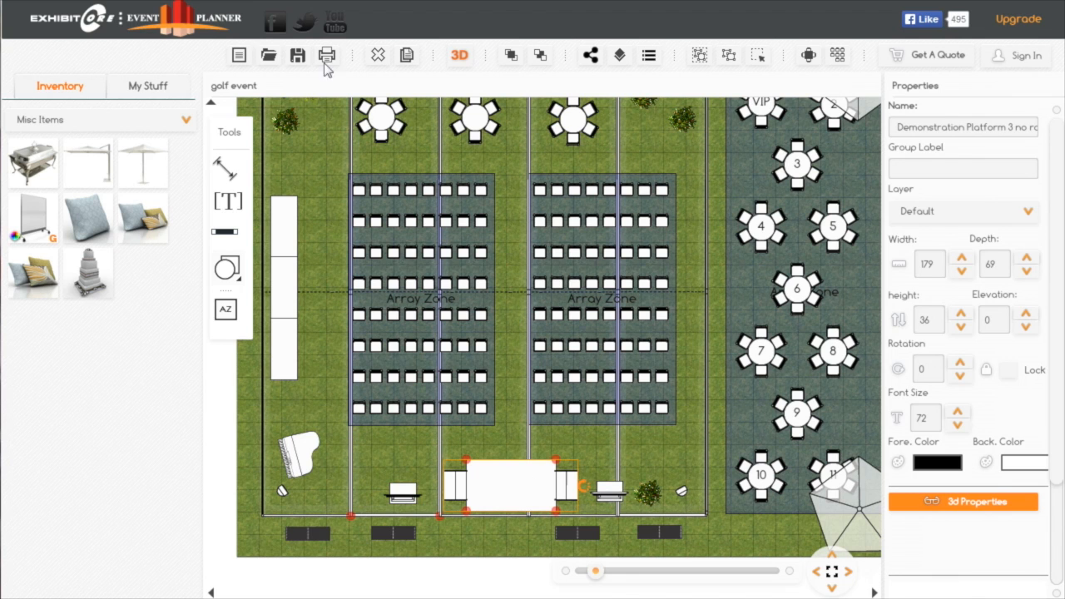
pyautogui.click(379, 56)
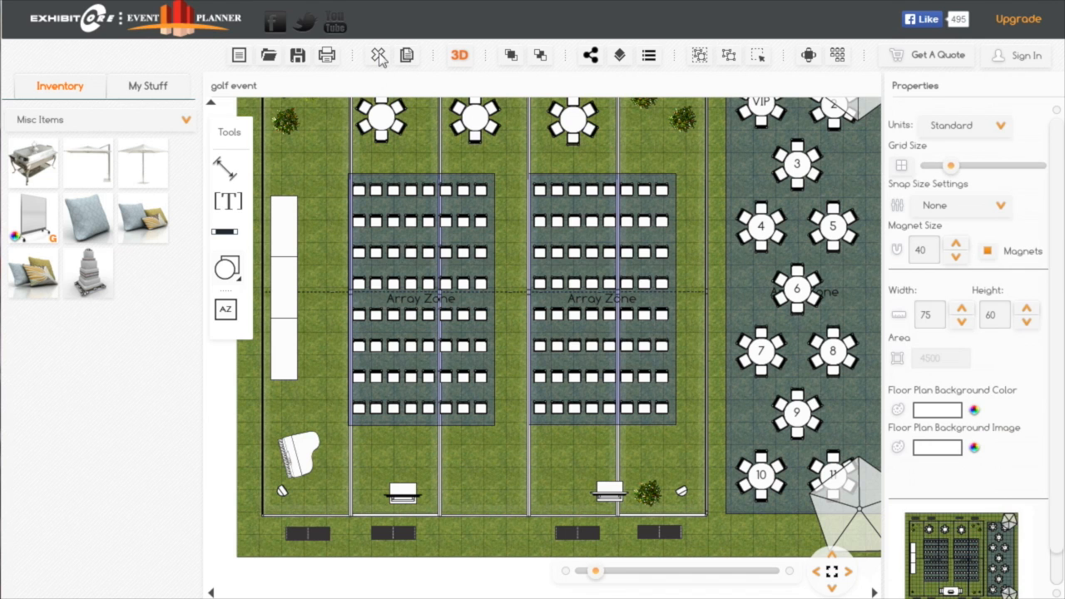
pyautogui.click(186, 121)
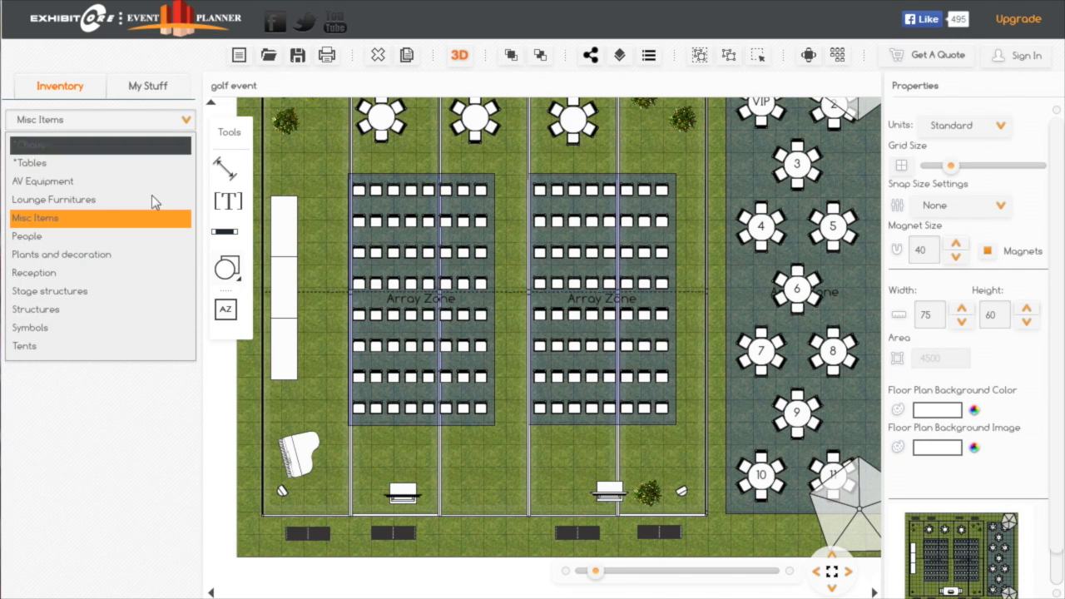
pyautogui.click(75, 302)
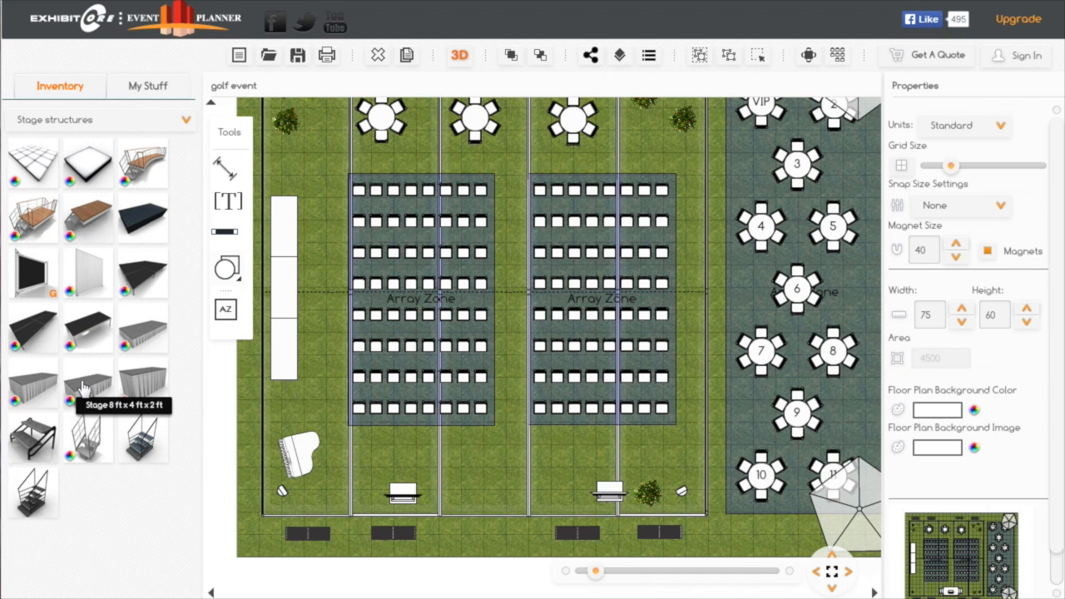
pyautogui.moveTo(84, 387); pyautogui.dragTo(544, 500)
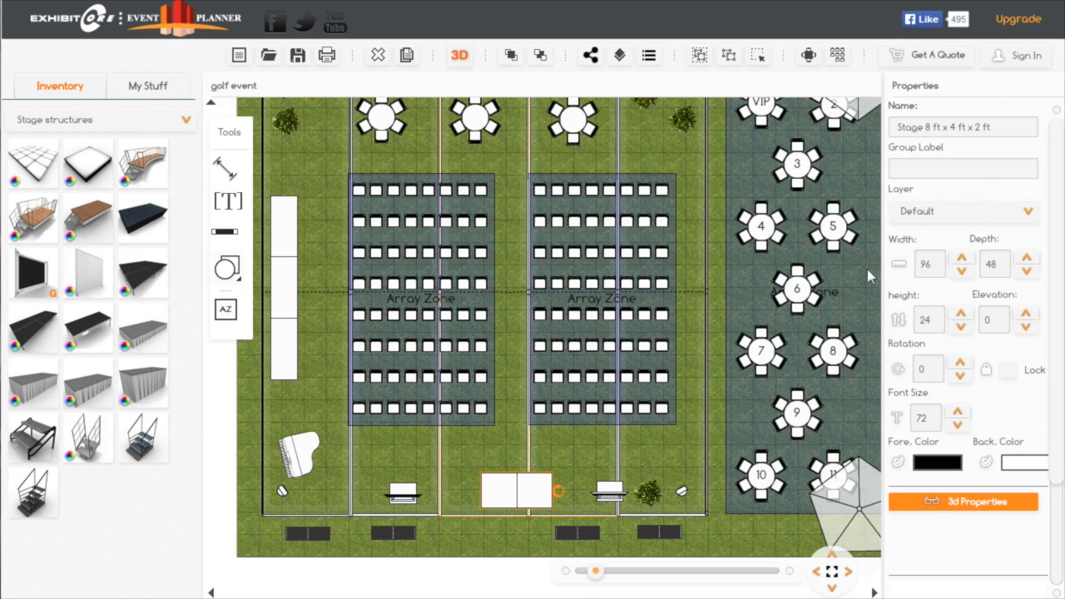
# Set the new stage's height to 12 and width to 108, and center it between the two TVs
pyautogui.click(937, 321)
pyautogui.moveTo(937, 321); pyautogui.dragTo(910, 325)
pyautogui.write('23')
pyautogui.press('BackSpace')
pyautogui.click(932, 264)
pyautogui.doubleClick(929, 265)
pyautogui.write('108')
pyautogui.press('Return')
pyautogui.moveTo(541, 502); pyautogui.dragTo(536, 500)
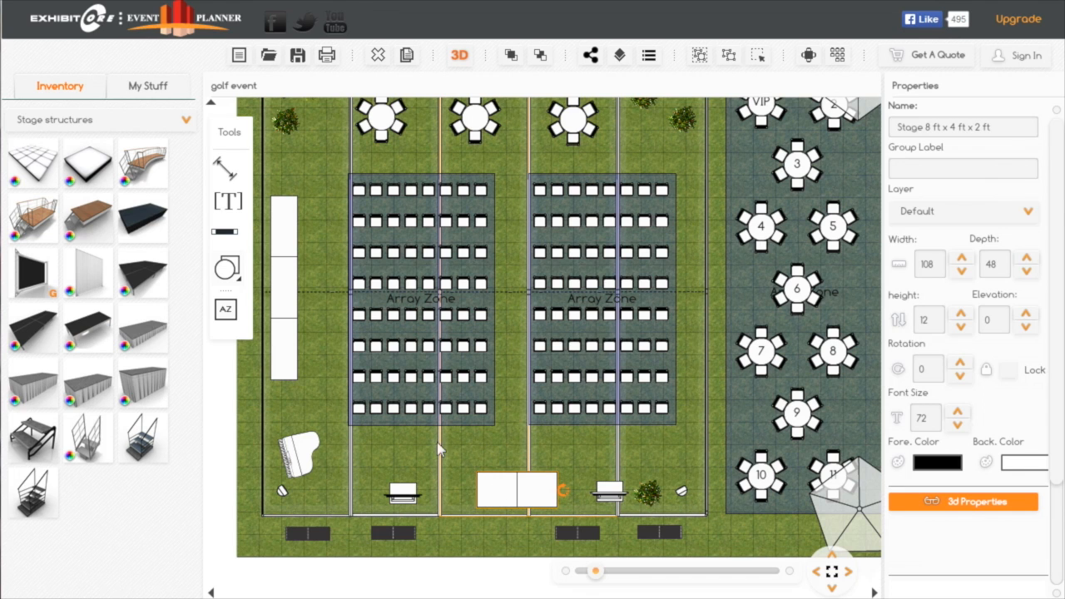
# Place the "Fred standing" figure on the middle of the stage, rotated to about -170, with an elevation of 12
pyautogui.click(187, 121)
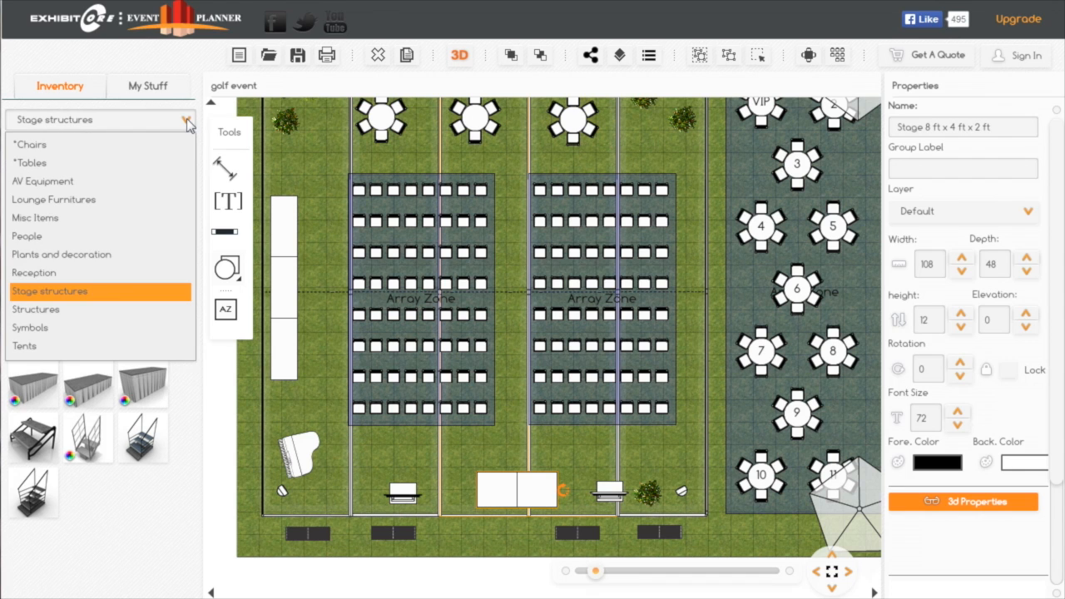
pyautogui.click(77, 239)
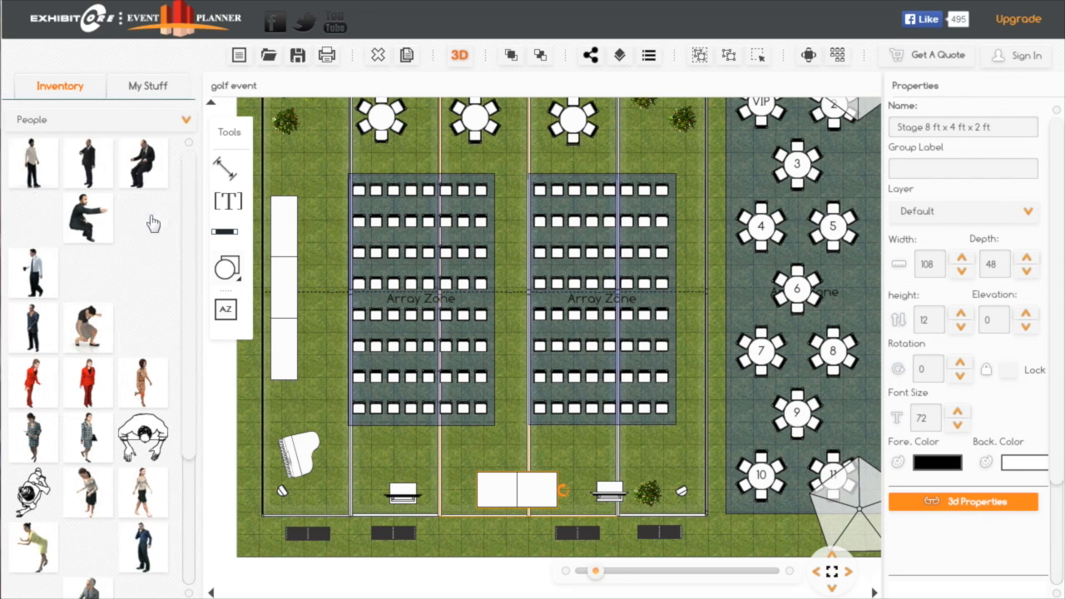
pyautogui.moveTo(186, 368)
pyautogui.mouseDown()
pyautogui.moveTo(194, 471)
pyautogui.moveTo(209, 499)
pyautogui.moveTo(203, 376)
pyautogui.mouseUp()
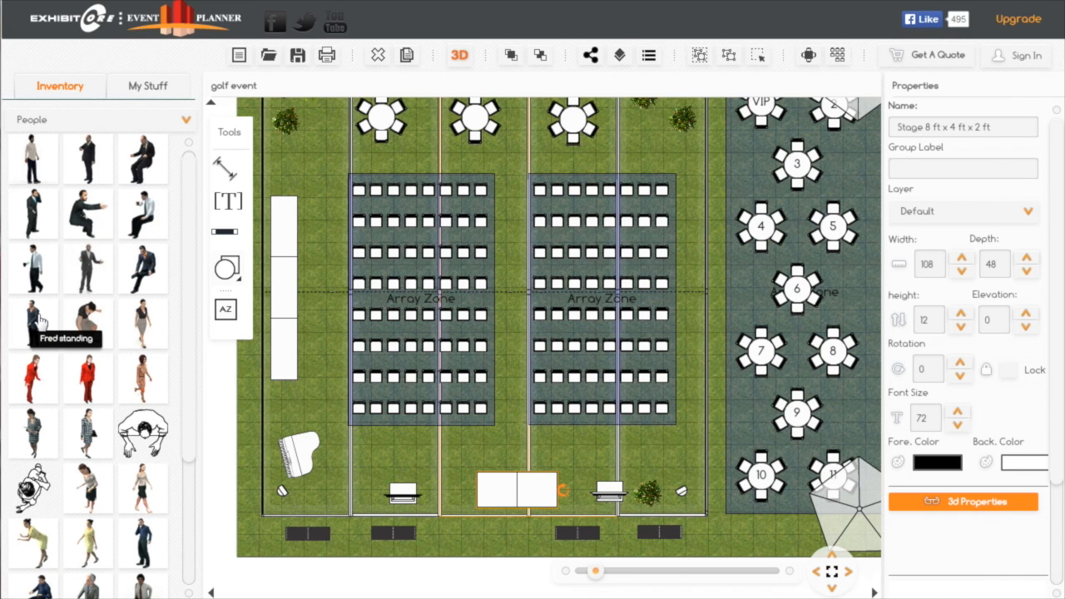
pyautogui.moveTo(39, 321); pyautogui.dragTo(506, 463)
pyautogui.click(514, 482)
pyautogui.moveTo(535, 491); pyautogui.dragTo(464, 494)
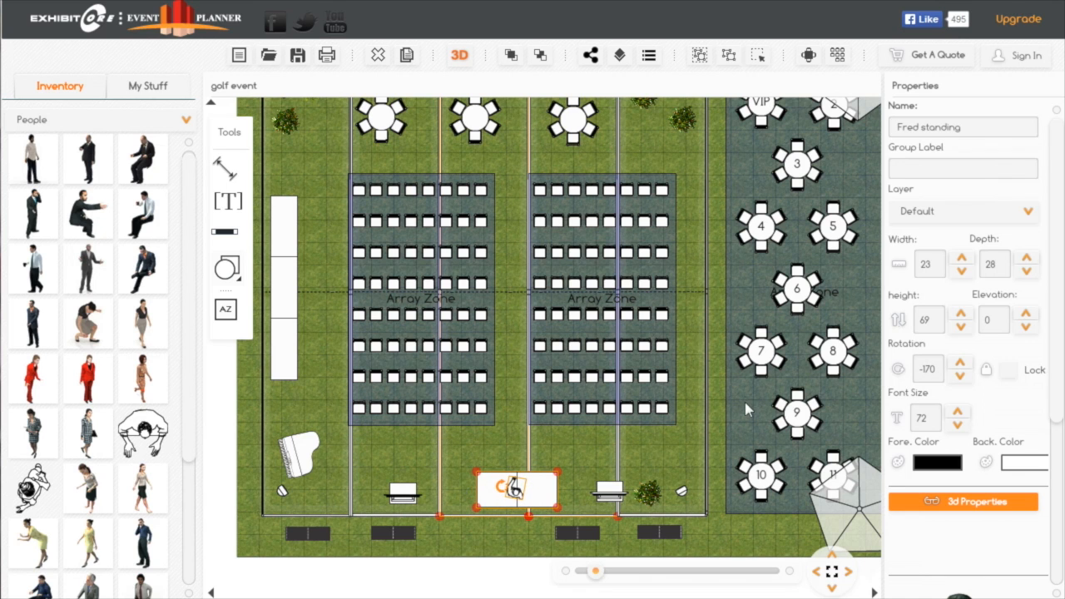
pyautogui.click(1003, 319)
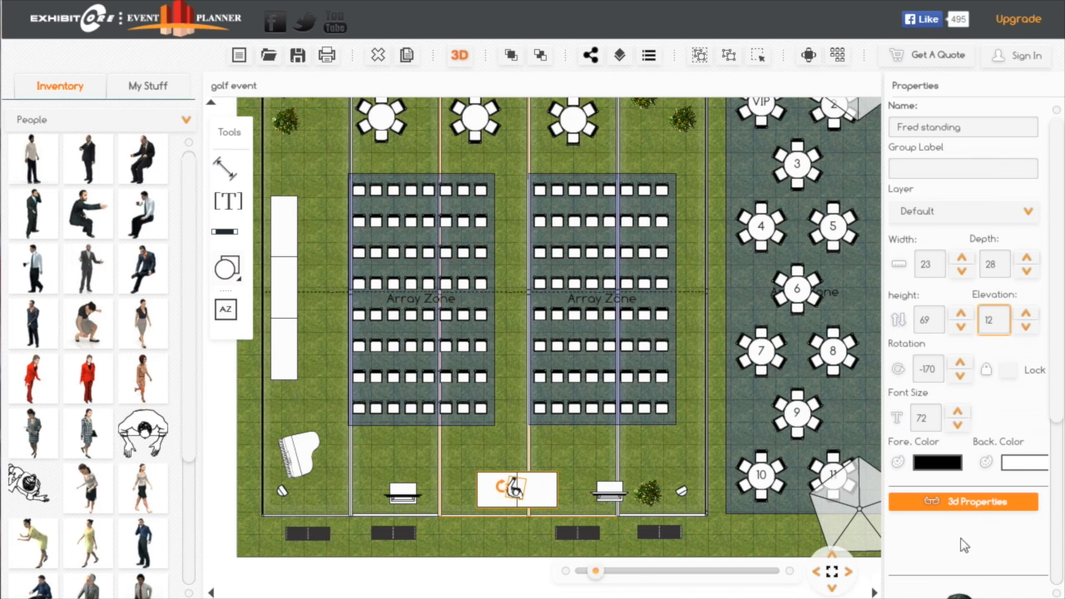
# Fit the whole floor plan in view and hide the Array Zones layer
pyautogui.click(832, 573)
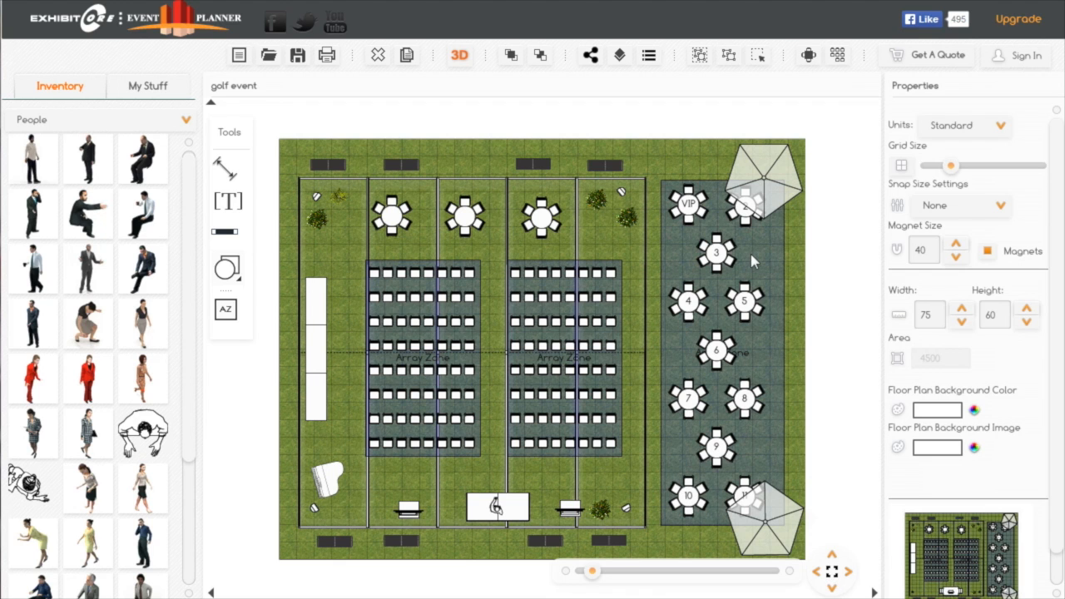
pyautogui.click(620, 56)
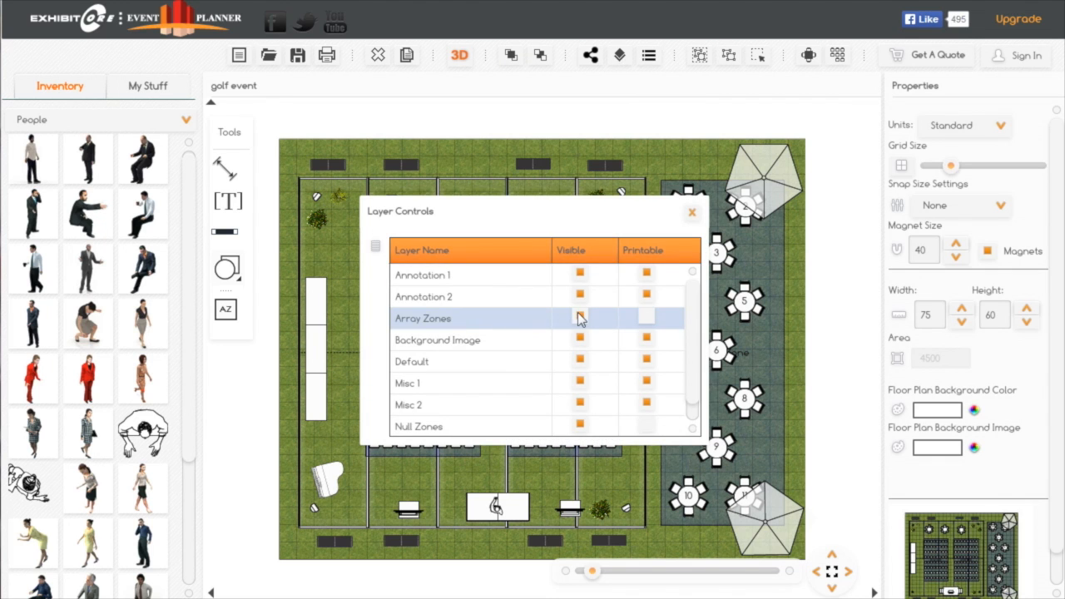
pyautogui.click(580, 318)
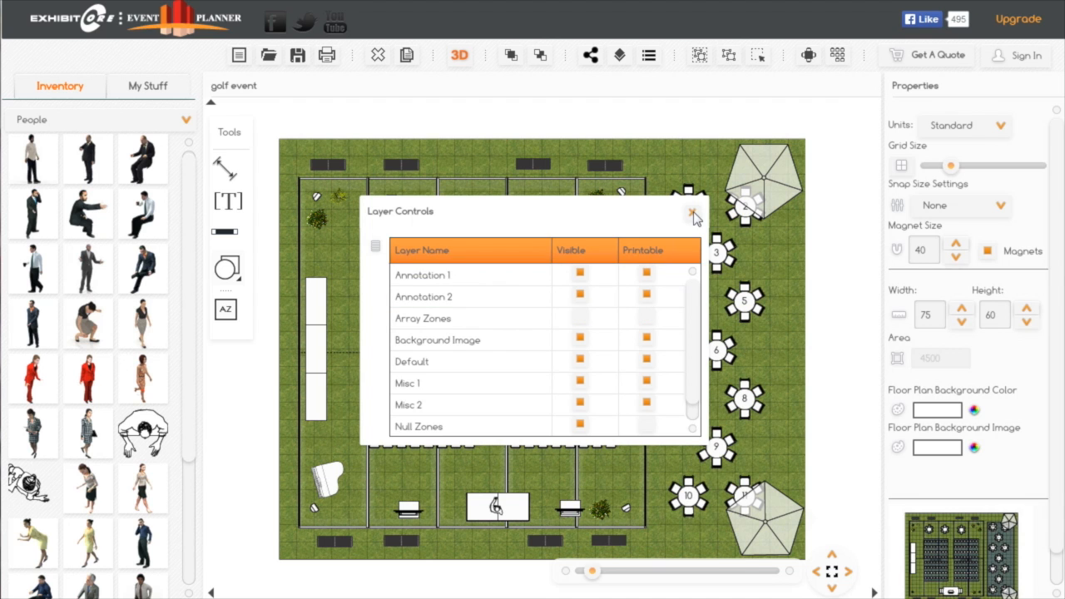
pyautogui.click(692, 214)
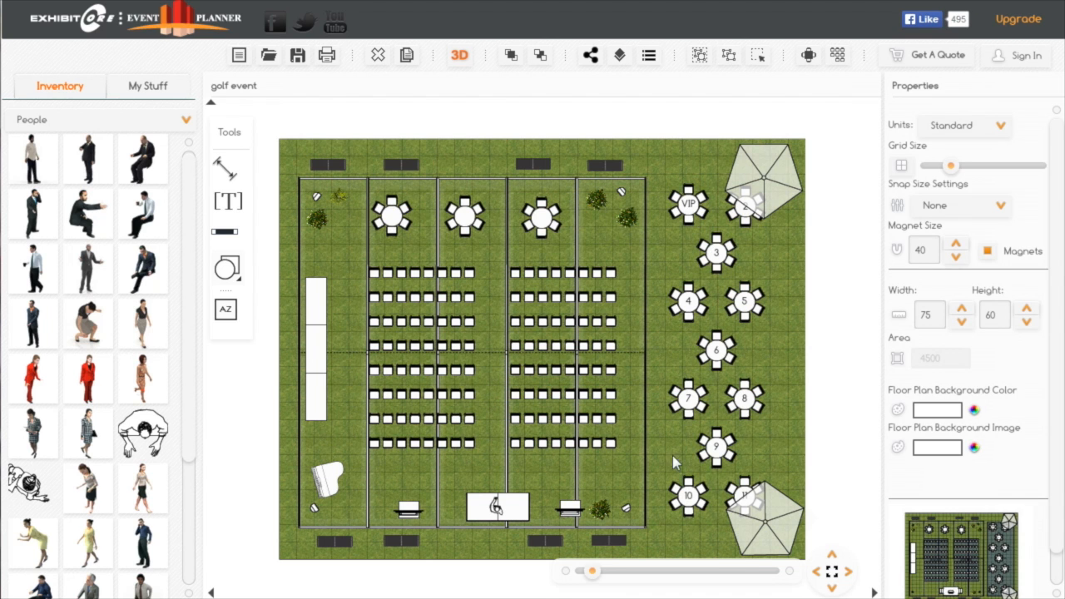
# Copy the potted plant near the stage twice, placing one copy in the tent's lower-right corner and one below the piano
pyautogui.click(604, 516)
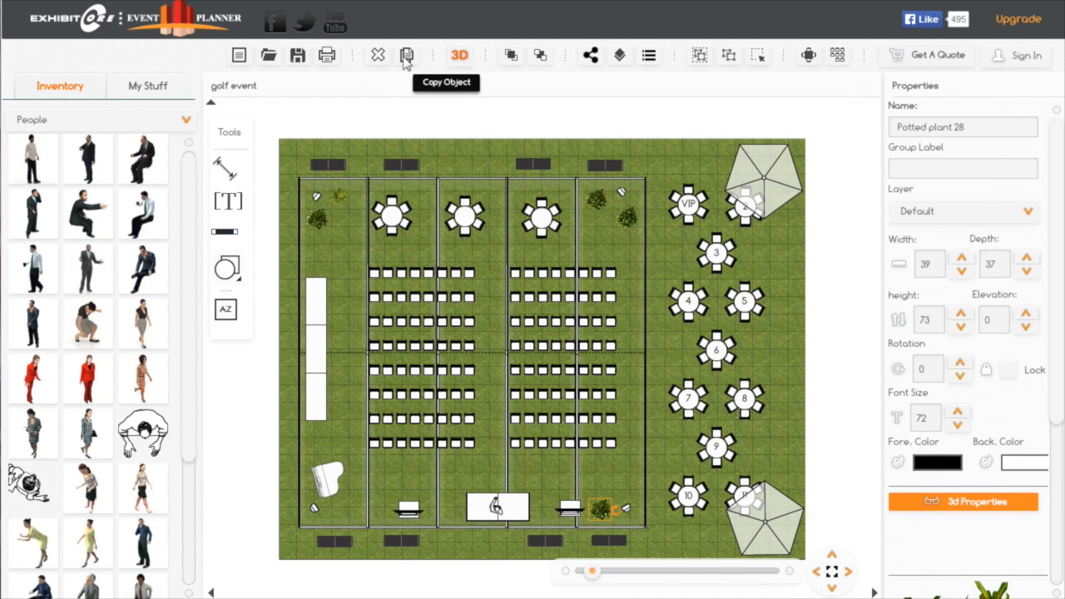
pyautogui.click(403, 58)
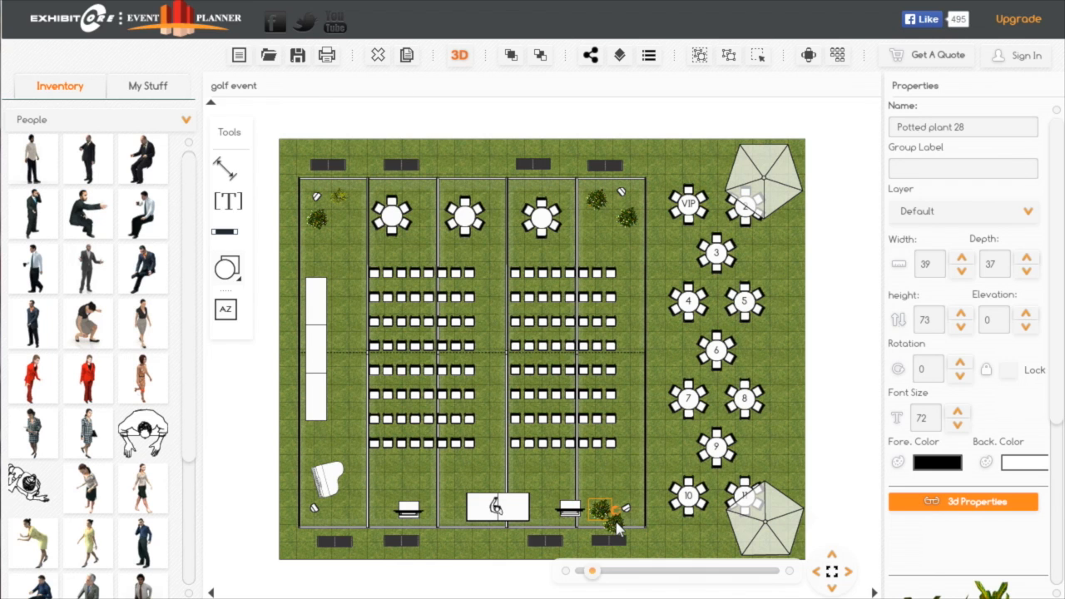
pyautogui.moveTo(618, 527); pyautogui.dragTo(634, 492)
pyautogui.click(405, 57)
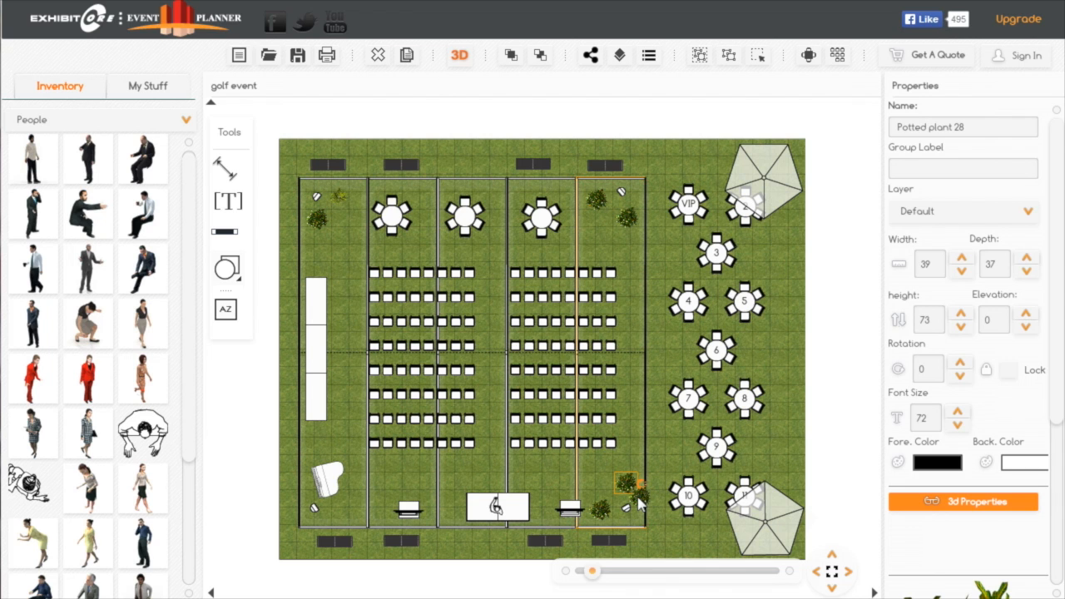
pyautogui.moveTo(645, 501); pyautogui.dragTo(343, 518)
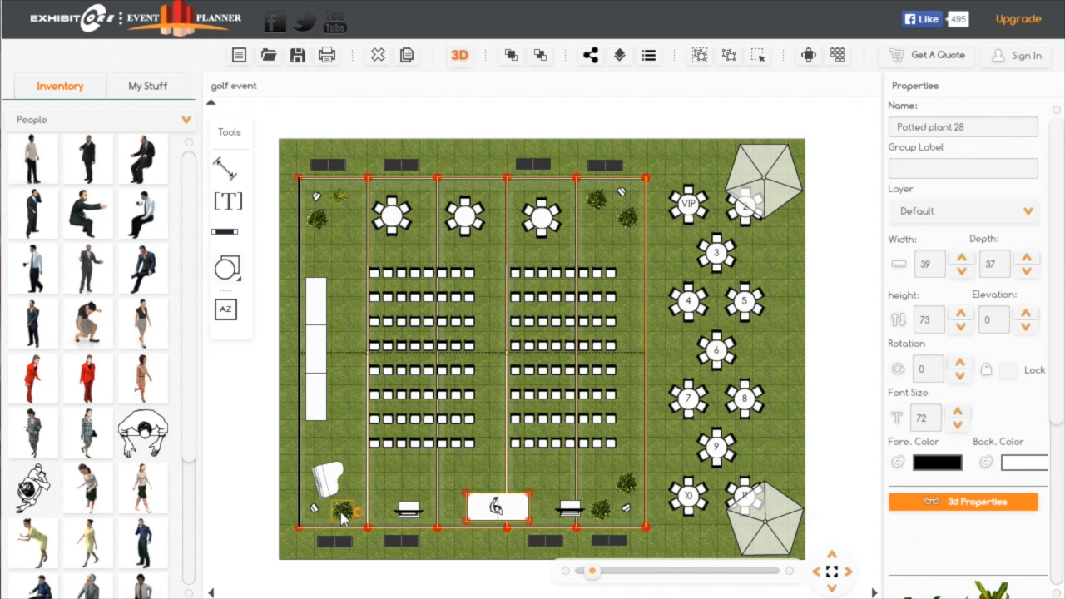
pyautogui.click(358, 466)
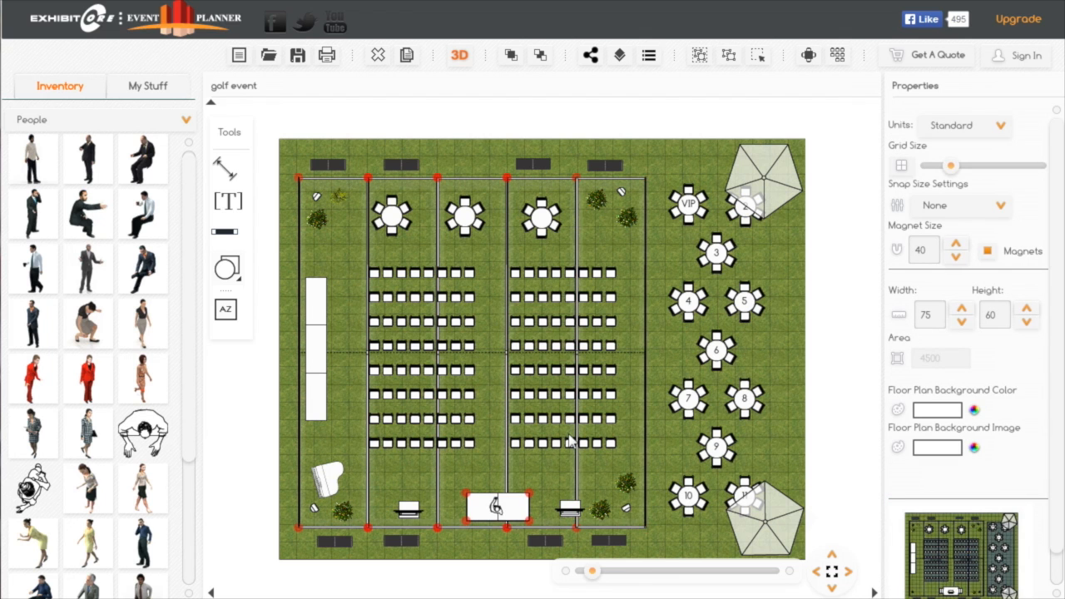
pyautogui.moveTo(837, 435); pyautogui.dragTo(850, 428)
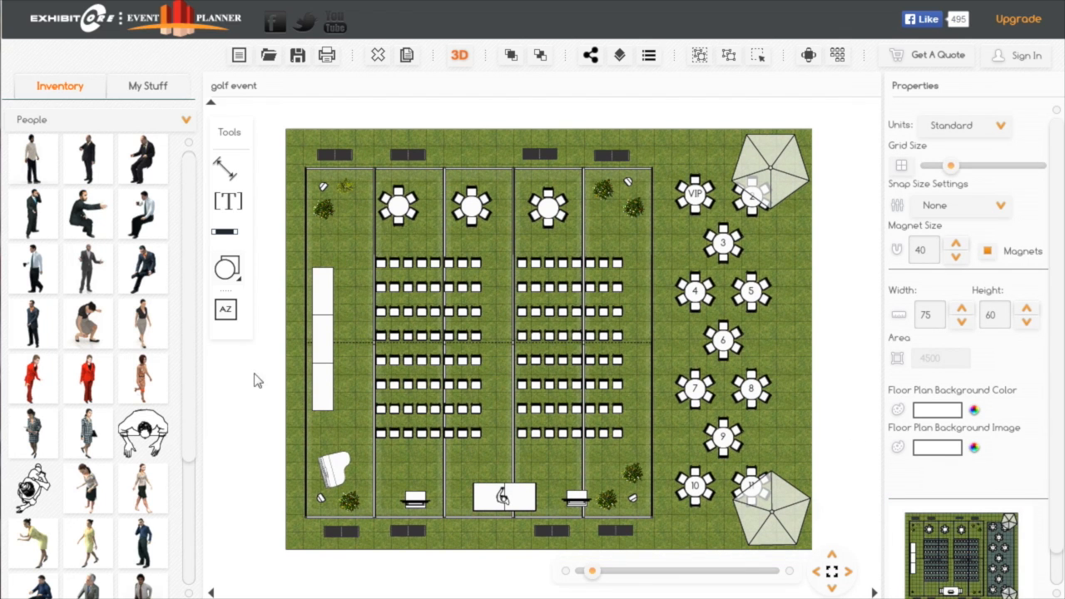
# View the floor plan in 3D and examine the tent's open end, outdoor tables and umbrellas from outside
pyautogui.click(460, 59)
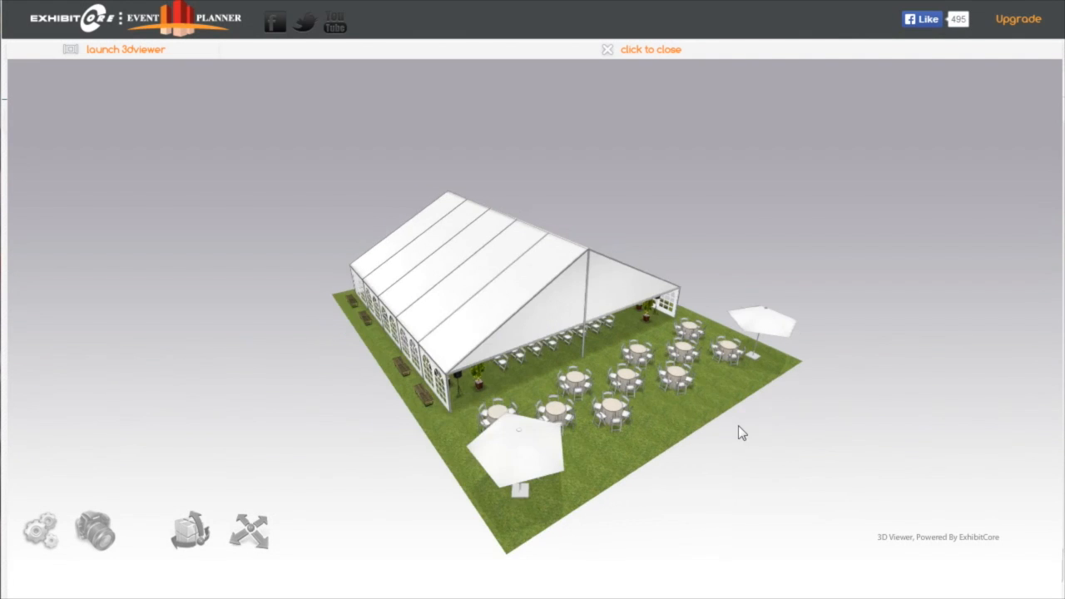
pyautogui.moveTo(738, 425); pyautogui.dragTo(731, 423)
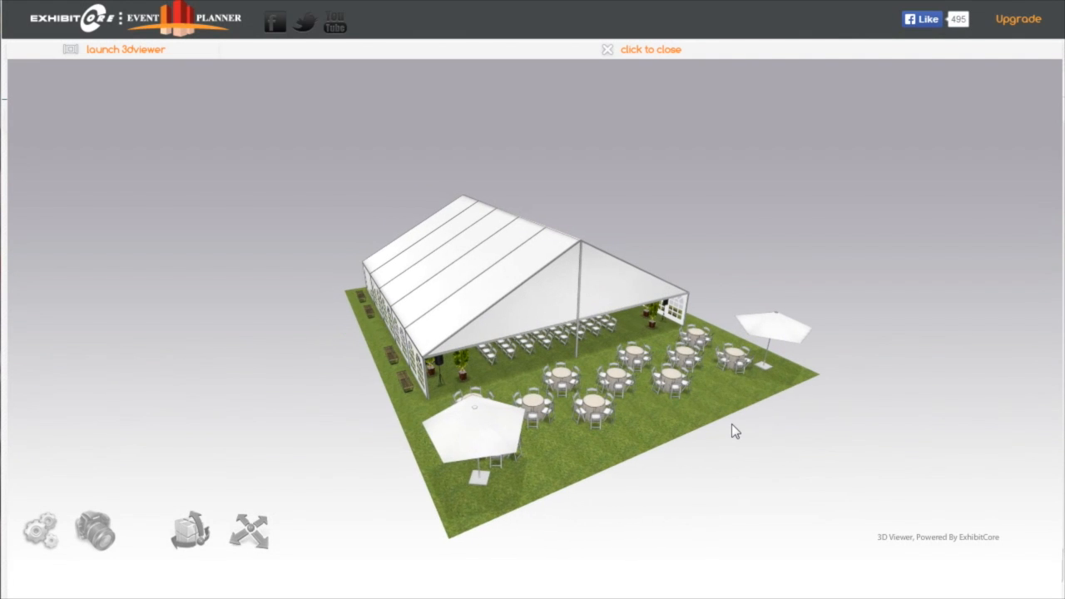
pyautogui.scroll(5, 731, 423)
pyautogui.scroll(-3, 732, 424)
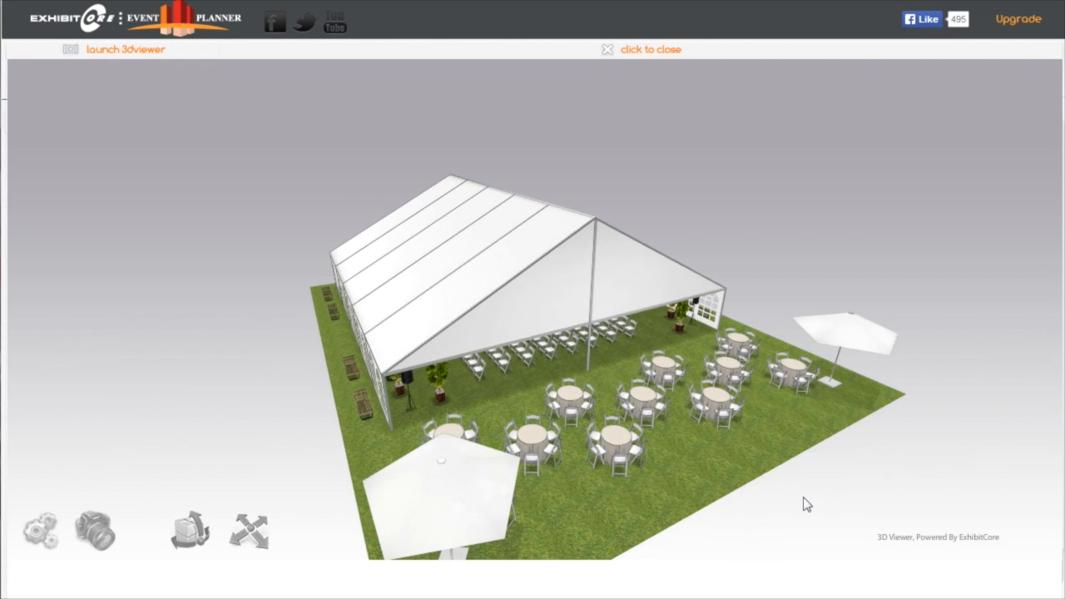
pyautogui.moveTo(787, 494); pyautogui.dragTo(688, 481)
pyautogui.scroll(5, 688, 474)
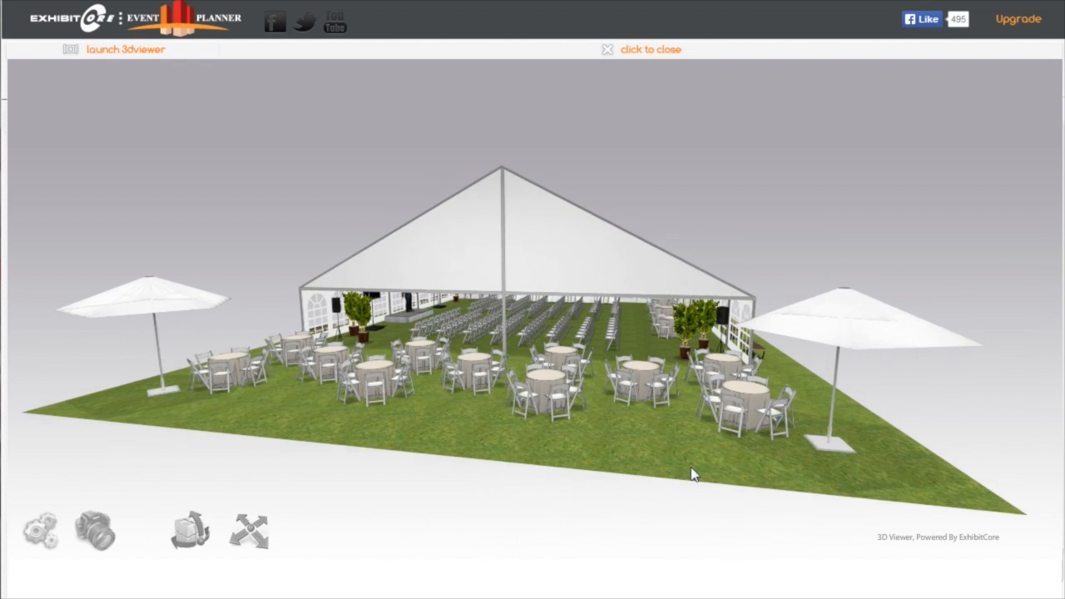
# Walk through the 3D model from the outdoor tables into the tent, past the audience chairs to the round tables along the wall
pyautogui.click(244, 531)
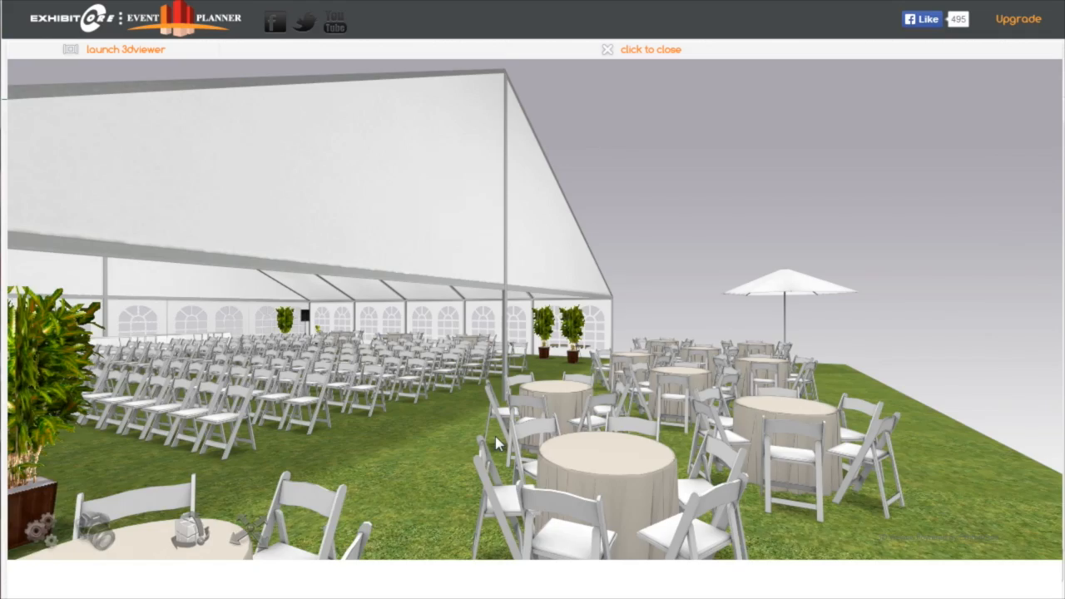
pyautogui.press('Up')
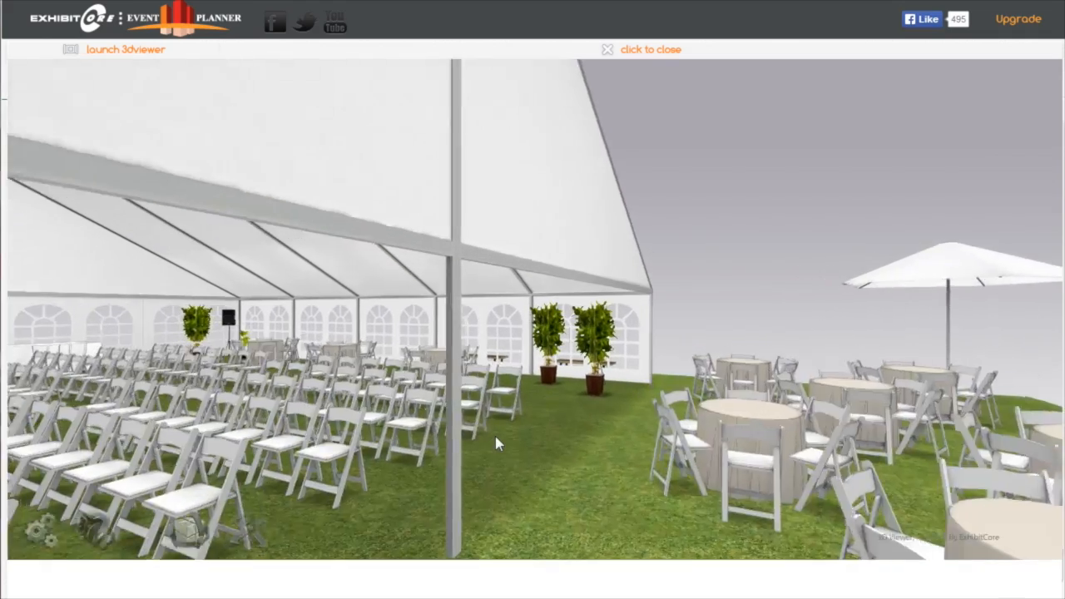
pyautogui.press('Up')
pyautogui.moveTo(496, 437); pyautogui.dragTo(385, 448)
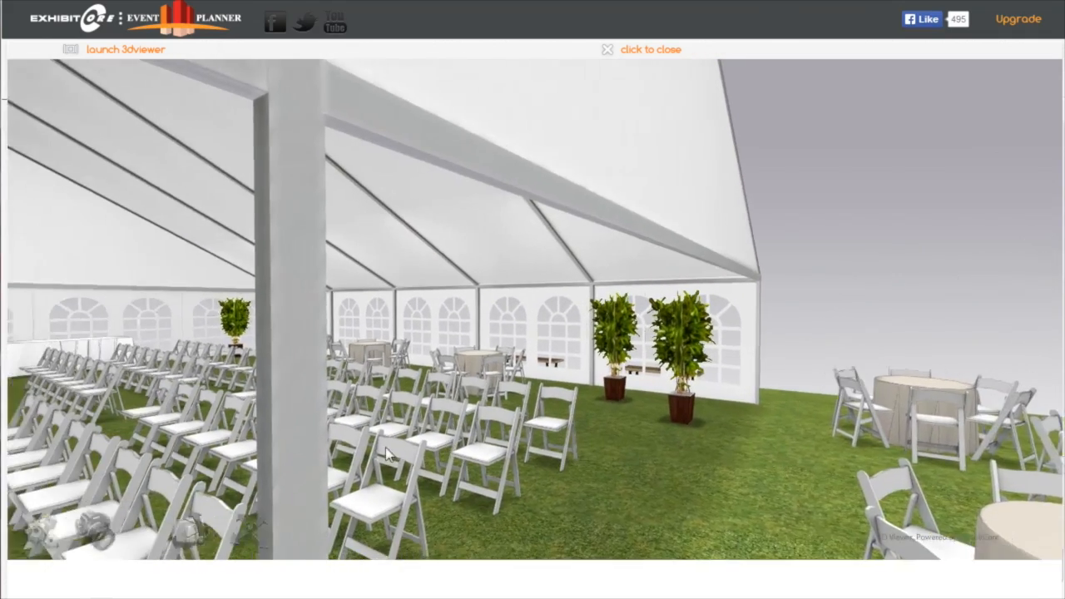
pyautogui.press('Up')
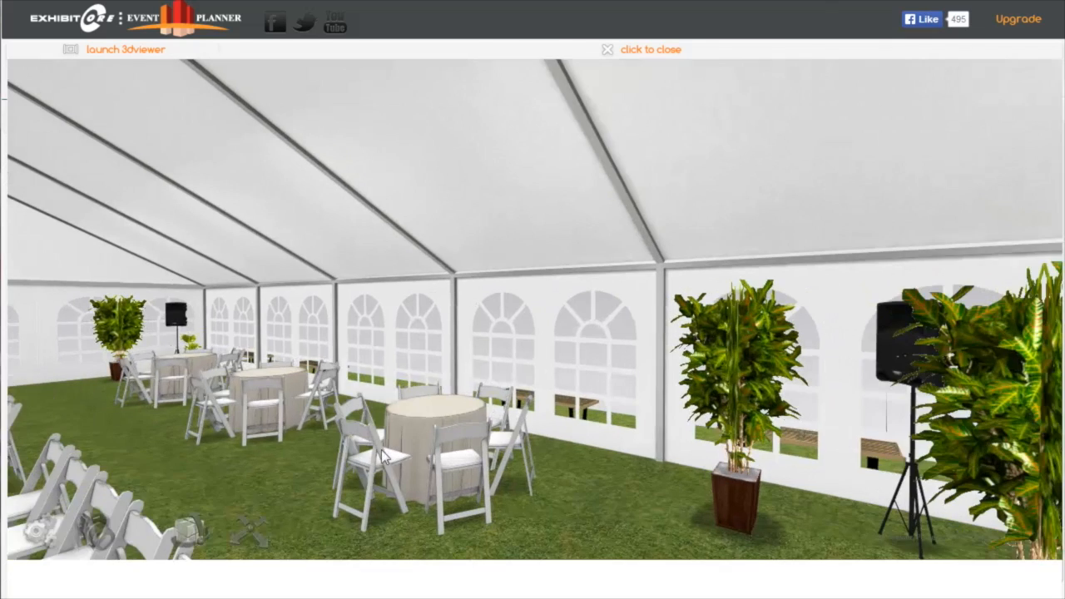
pyautogui.moveTo(296, 448); pyautogui.dragTo(184, 447)
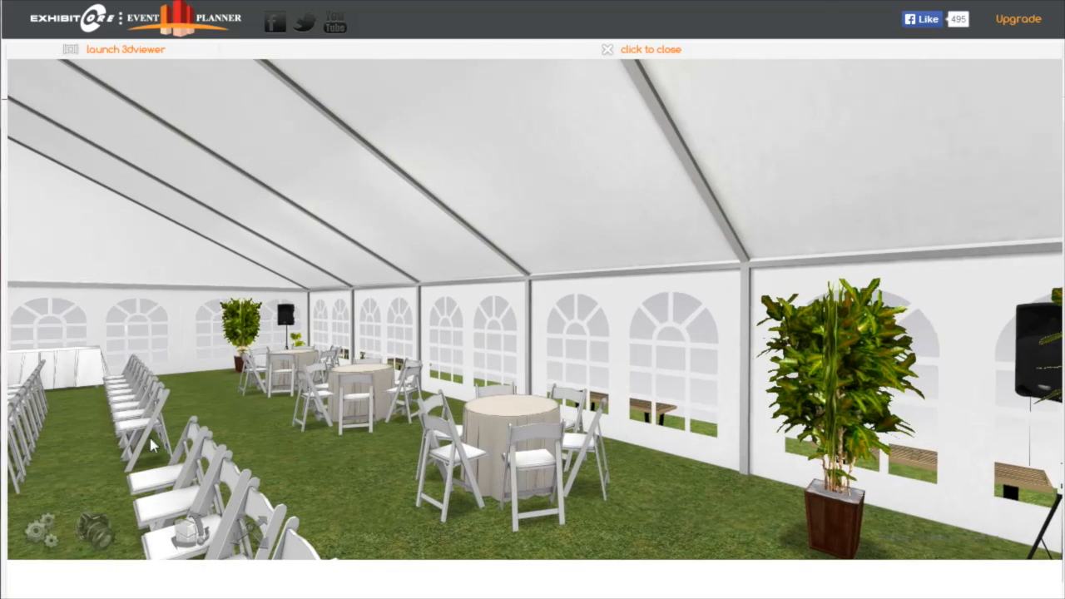
pyautogui.moveTo(265, 440); pyautogui.dragTo(84, 433)
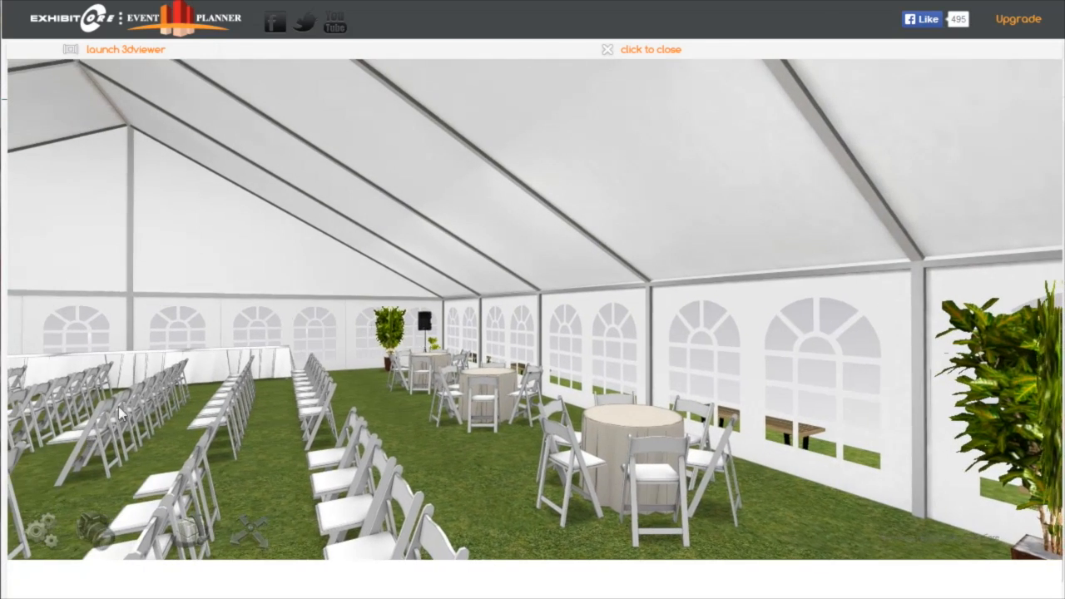
pyautogui.press('Up')
pyautogui.moveTo(317, 426); pyautogui.dragTo(163, 441)
pyautogui.press('Up')
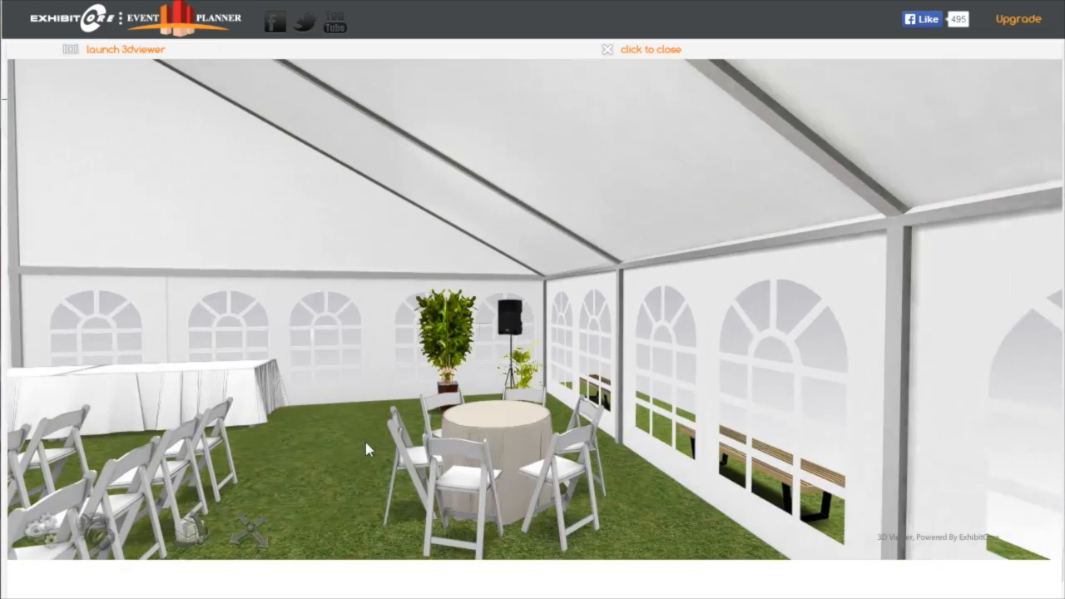
# Examine the tent interior from the round tables, covering the long draped tables, piano, audience seating and stage
pyautogui.moveTo(295, 451); pyautogui.dragTo(133, 456)
pyautogui.moveTo(318, 431); pyautogui.dragTo(193, 421)
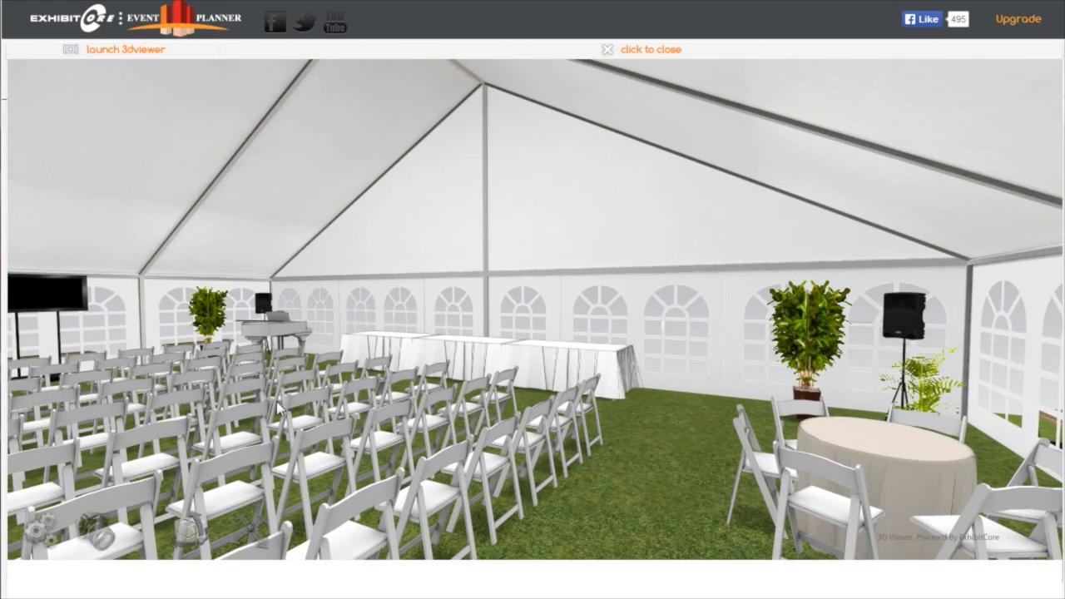
pyautogui.moveTo(276, 406); pyautogui.dragTo(100, 425)
pyautogui.scroll(-3, 159, 421)
pyautogui.moveTo(79, 375); pyautogui.dragTo(13, 384)
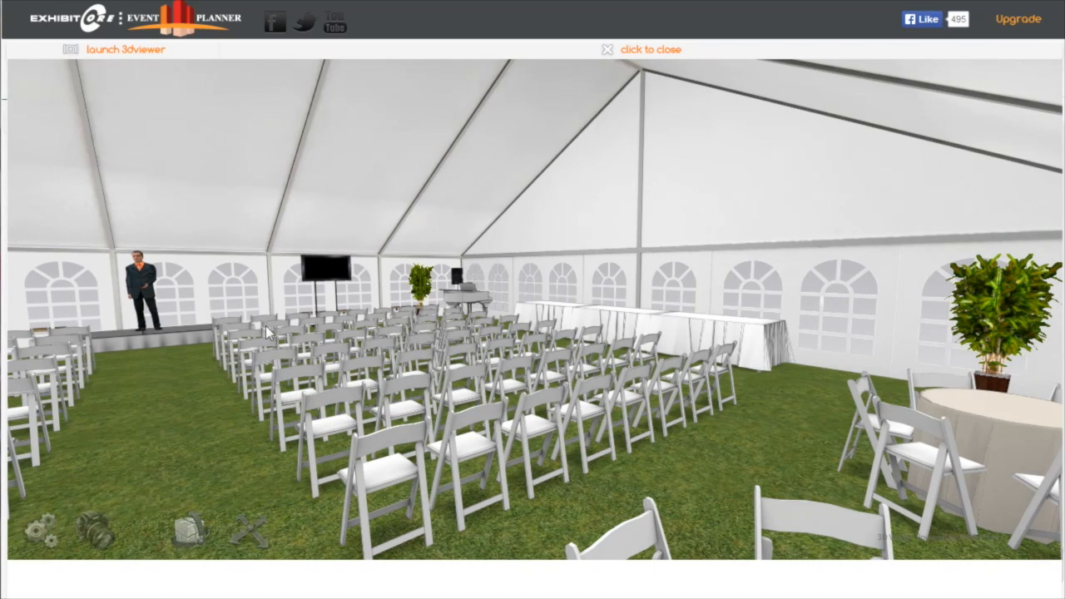
pyautogui.moveTo(208, 354); pyautogui.dragTo(142, 356)
pyautogui.moveTo(331, 336); pyautogui.dragTo(23, 356)
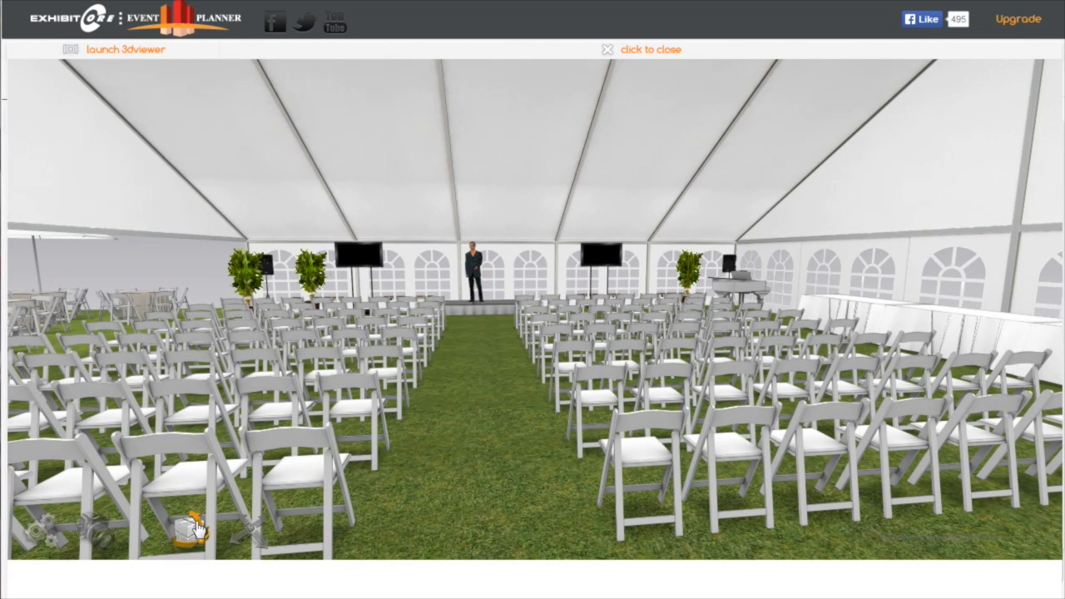
# Turn on Animate Screens for the 3D view and examine the TVs from the audience seating
pyautogui.click(39, 533)
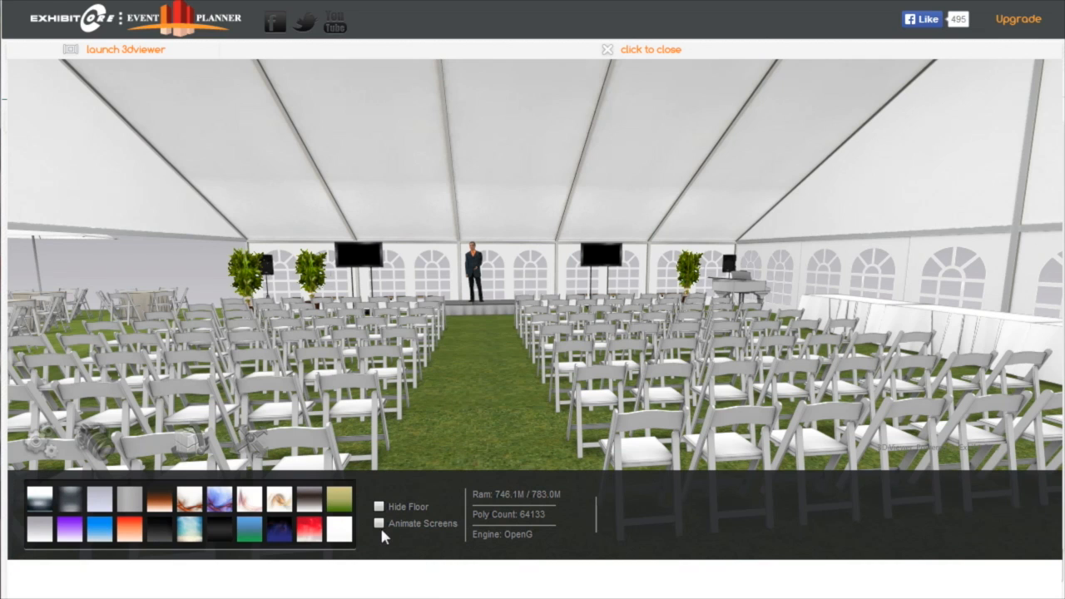
pyautogui.click(380, 524)
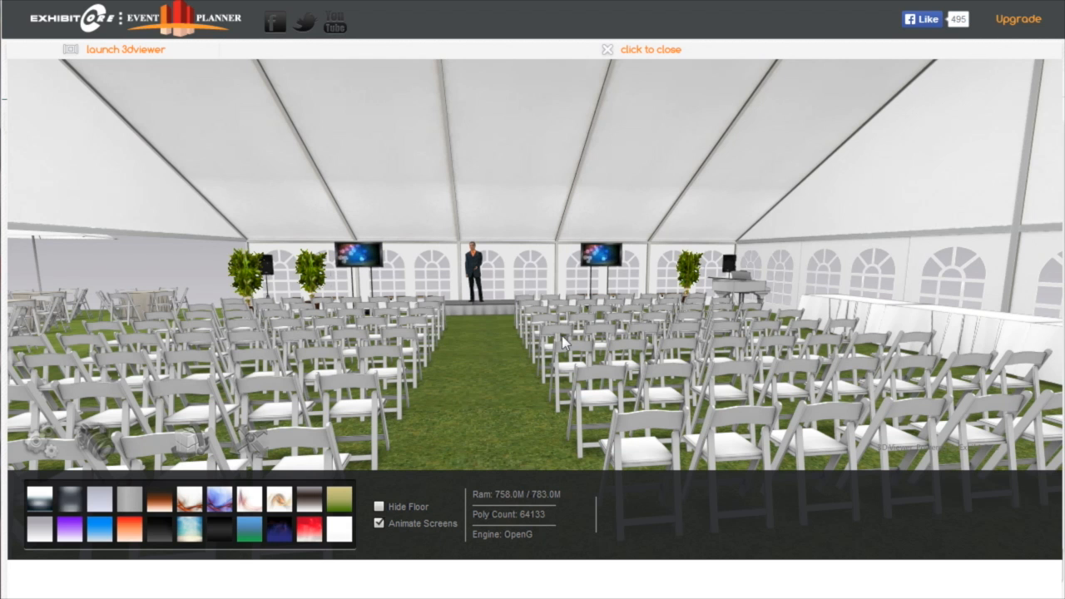
pyautogui.moveTo(512, 352); pyautogui.dragTo(374, 375)
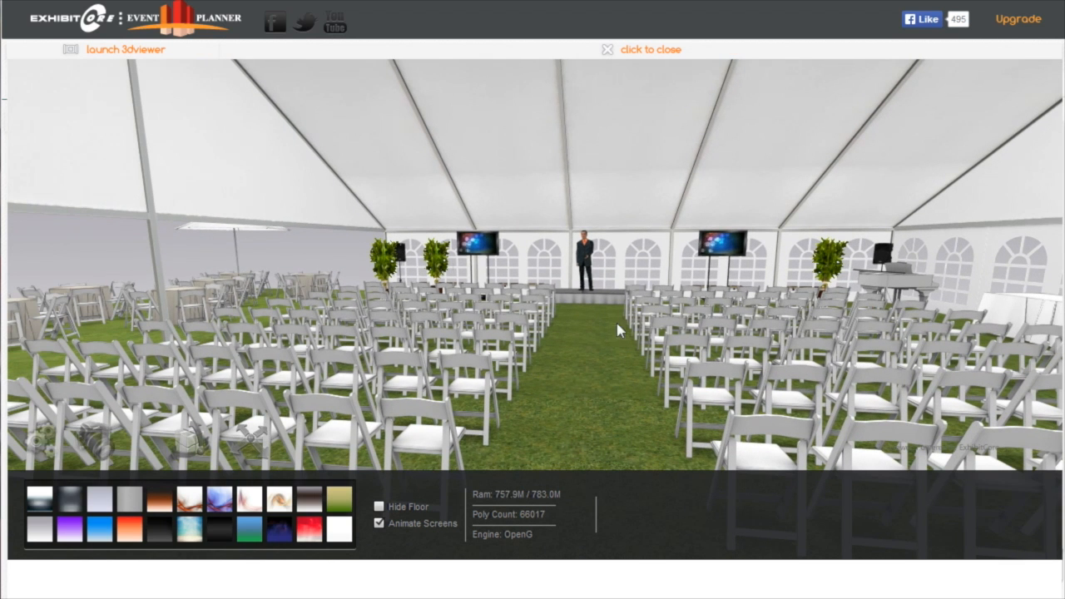
pyautogui.moveTo(630, 333); pyautogui.dragTo(328, 314)
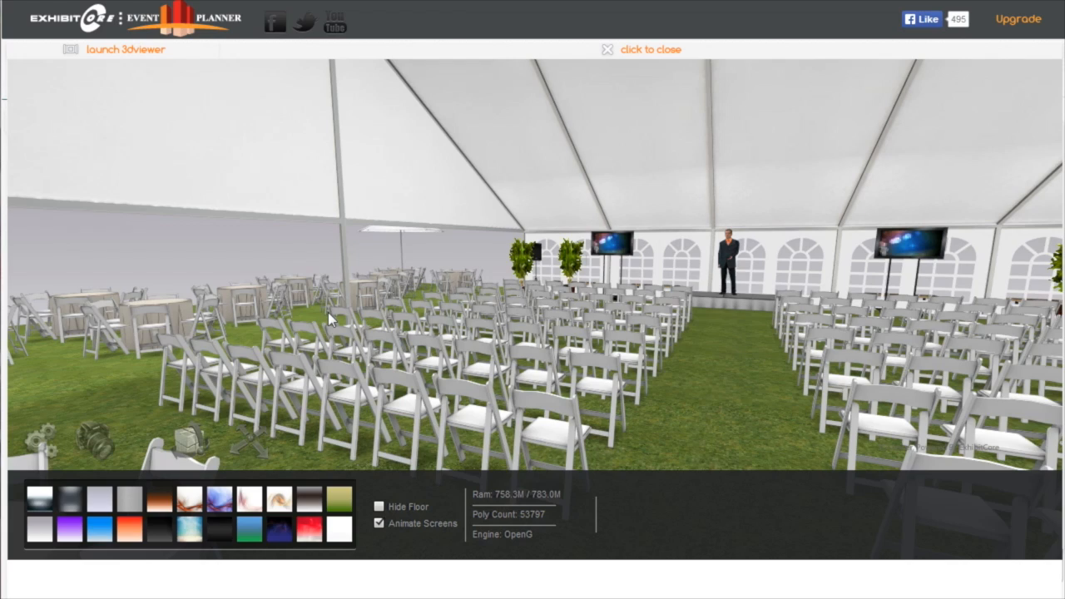
pyautogui.scroll(8, 328, 312)
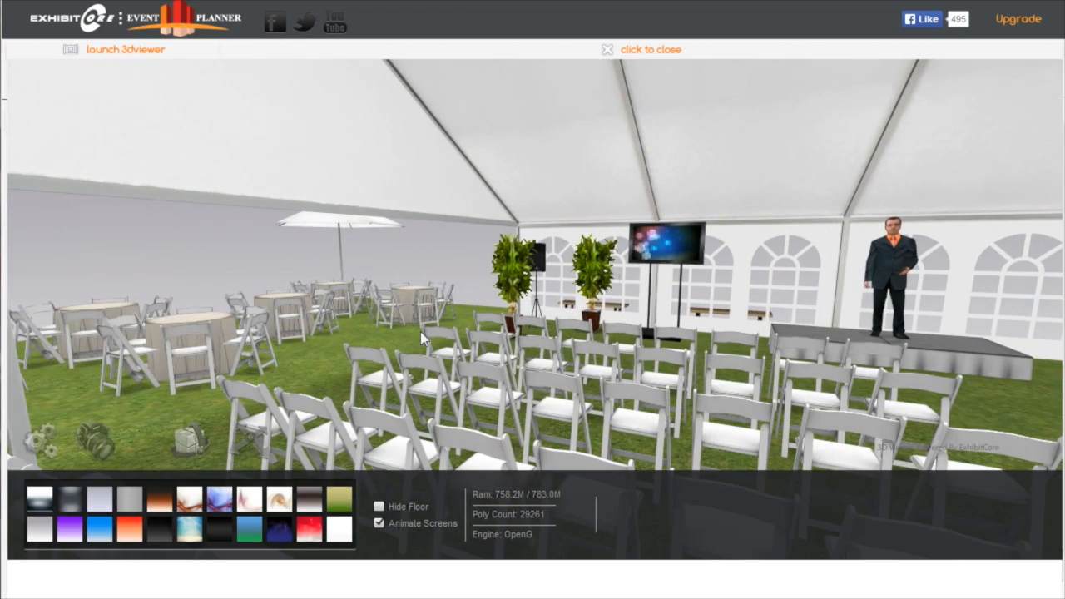
pyautogui.moveTo(420, 332); pyautogui.dragTo(291, 344)
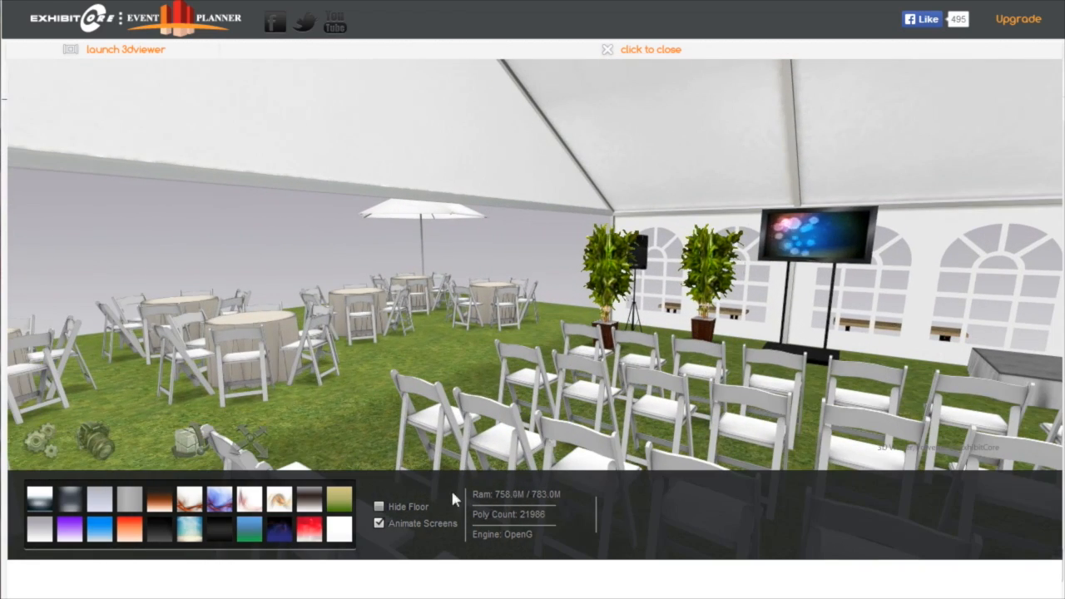
# Hide the floor in the 3D view and show it again
pyautogui.click(379, 506)
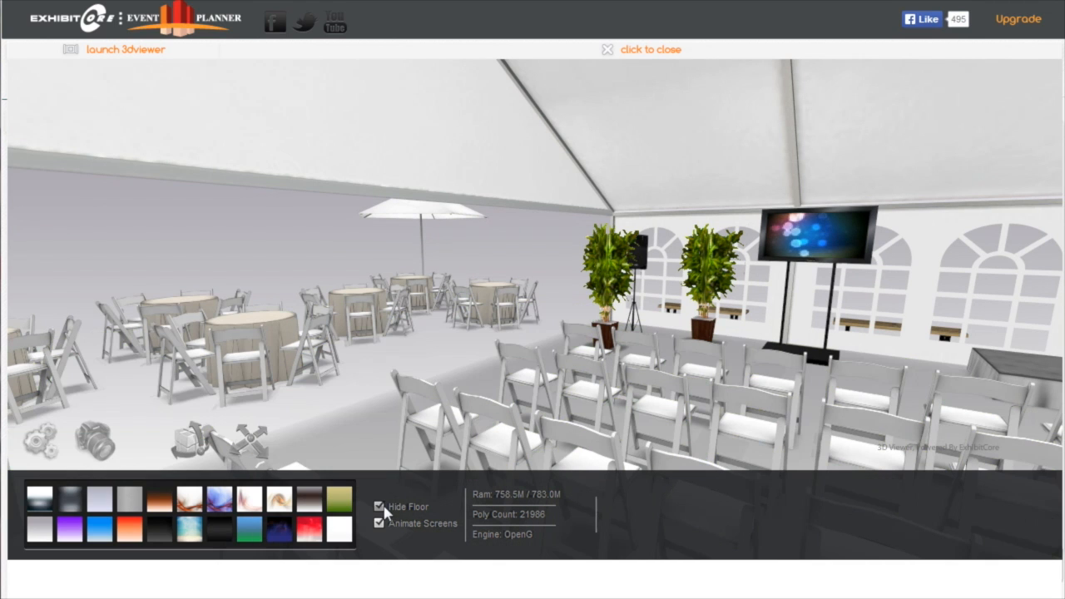
pyautogui.click(379, 507)
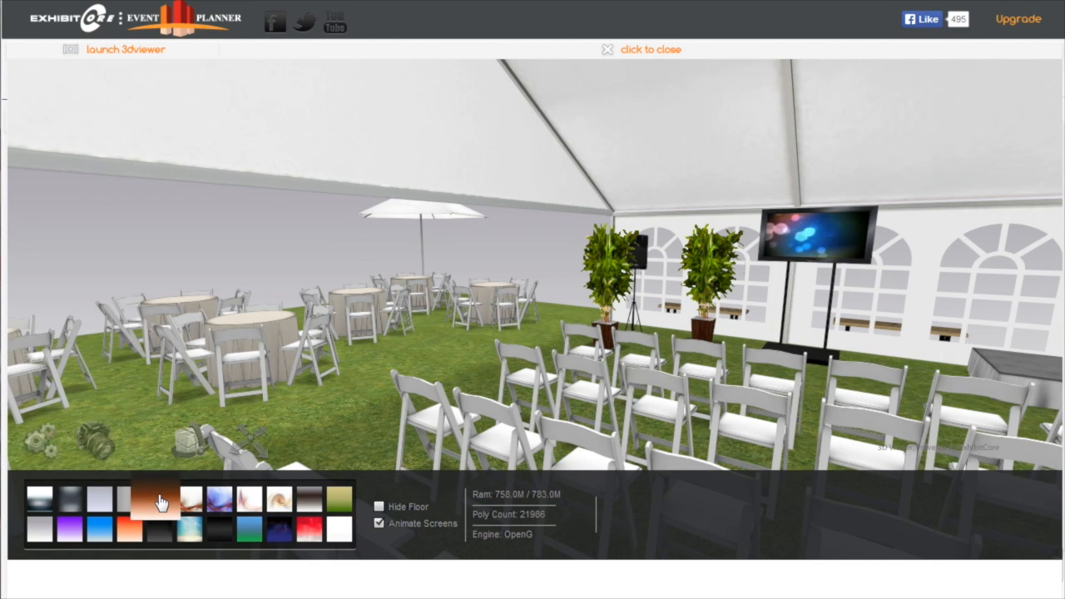
# Try the orange-brown and olive-green backgrounds in the 3D view and settle on the light grey gradient
pyautogui.click(159, 502)
pyautogui.click(337, 506)
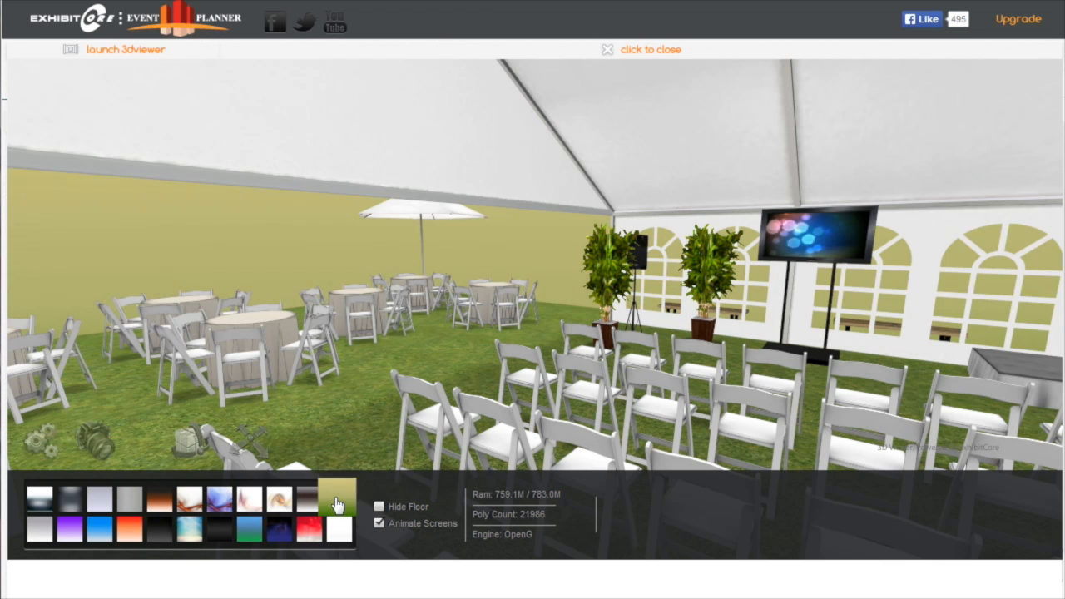
pyautogui.click(41, 536)
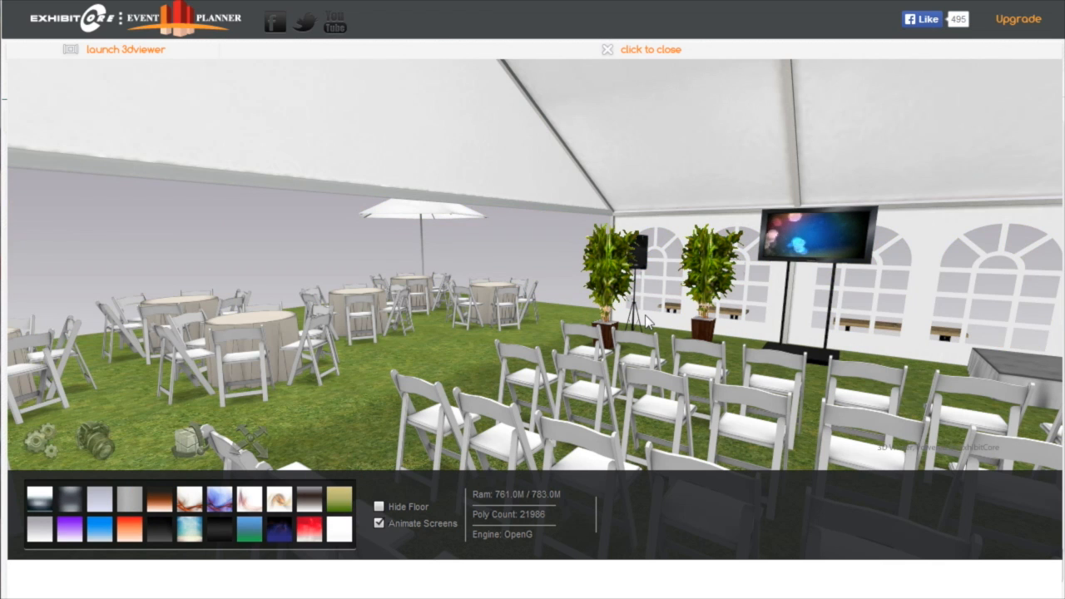
# Examine the stage, seating and open side of the tent from the back of the tent and close the 3D view
pyautogui.moveTo(656, 360); pyautogui.dragTo(933, 330)
pyautogui.scroll(-6, 933, 329)
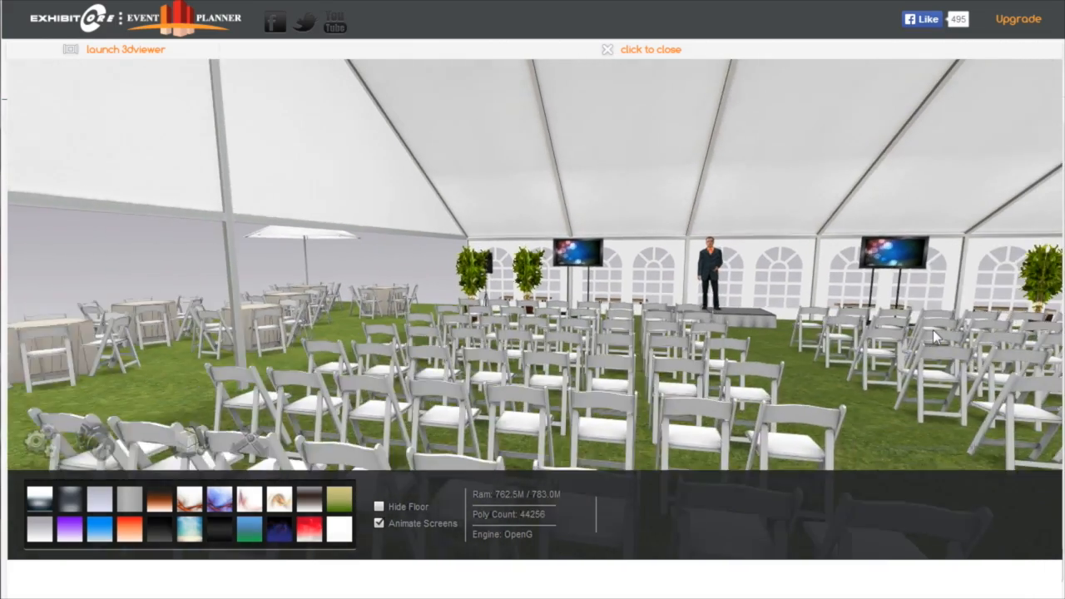
pyautogui.scroll(-5, 933, 330)
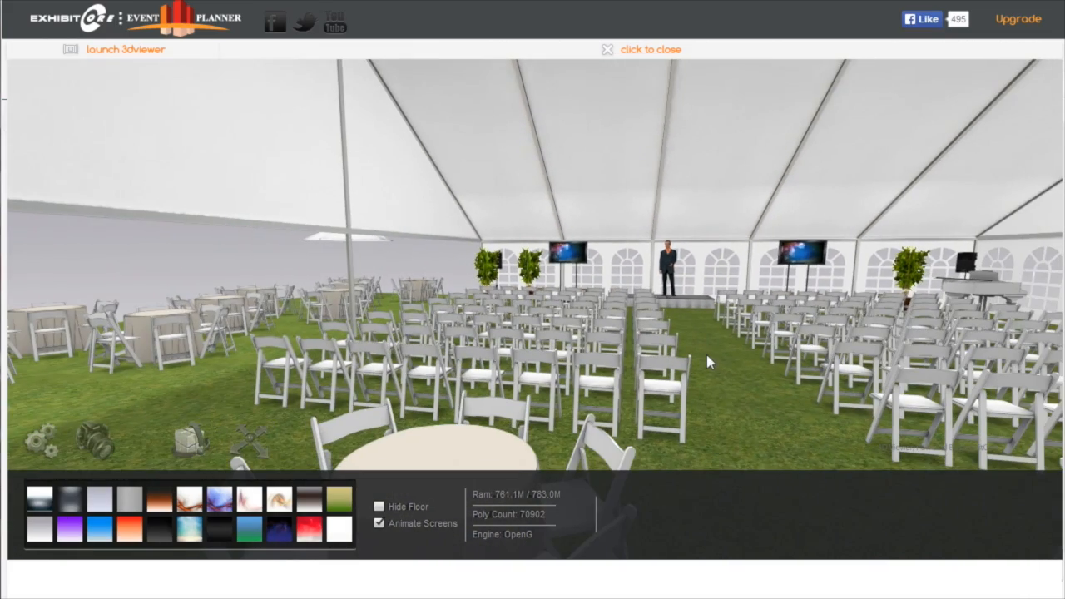
pyautogui.moveTo(705, 351); pyautogui.dragTo(300, 331)
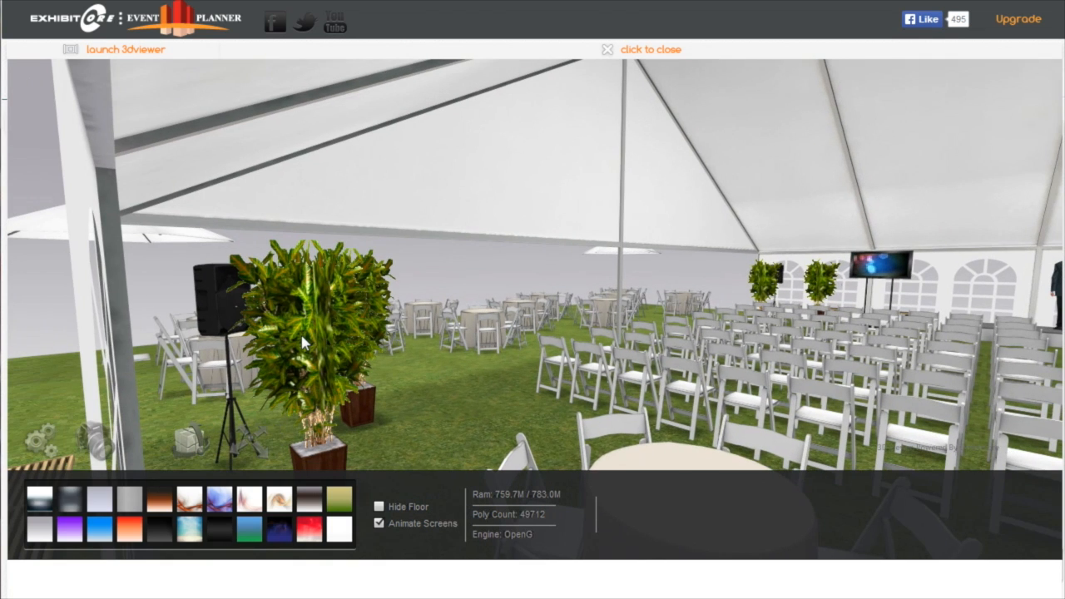
pyautogui.click(646, 45)
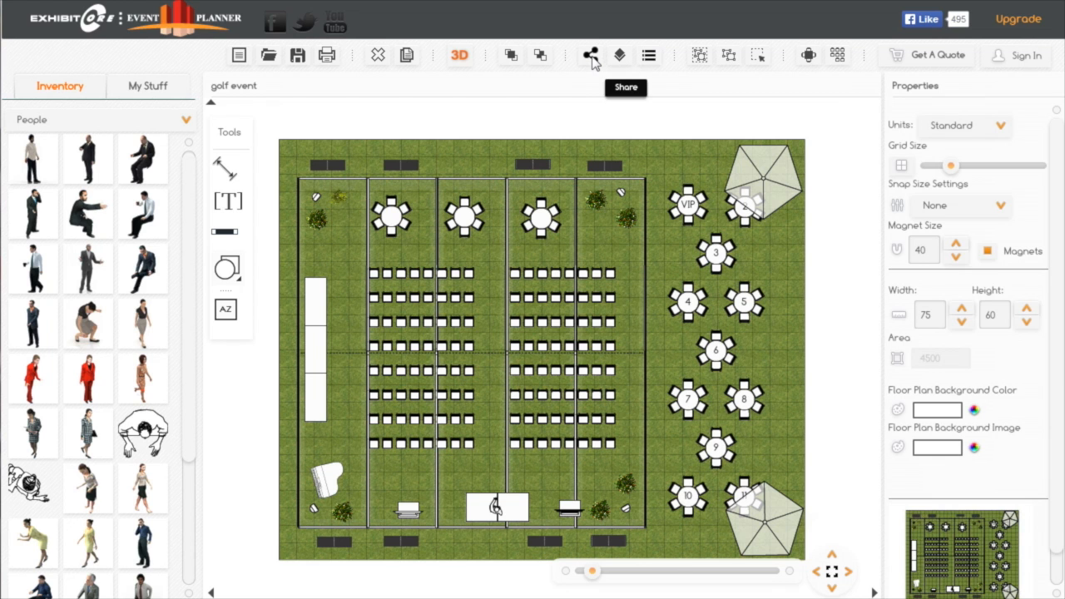
# Examine the floor plan's email sharing form and its 2D and 3D share links, and return to the floor plan
pyautogui.click(592, 57)
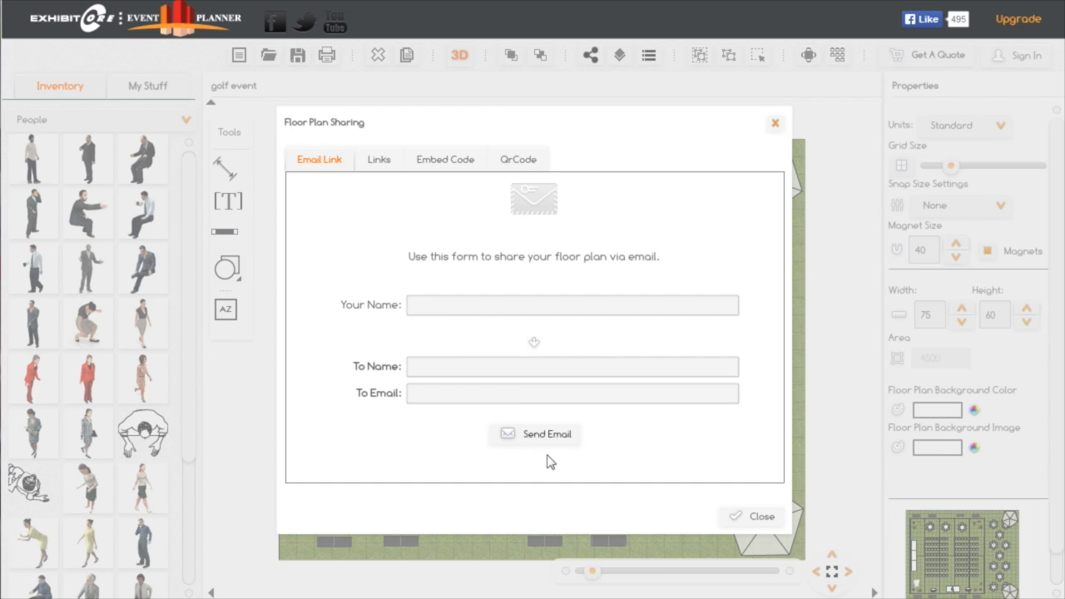
pyautogui.click(376, 162)
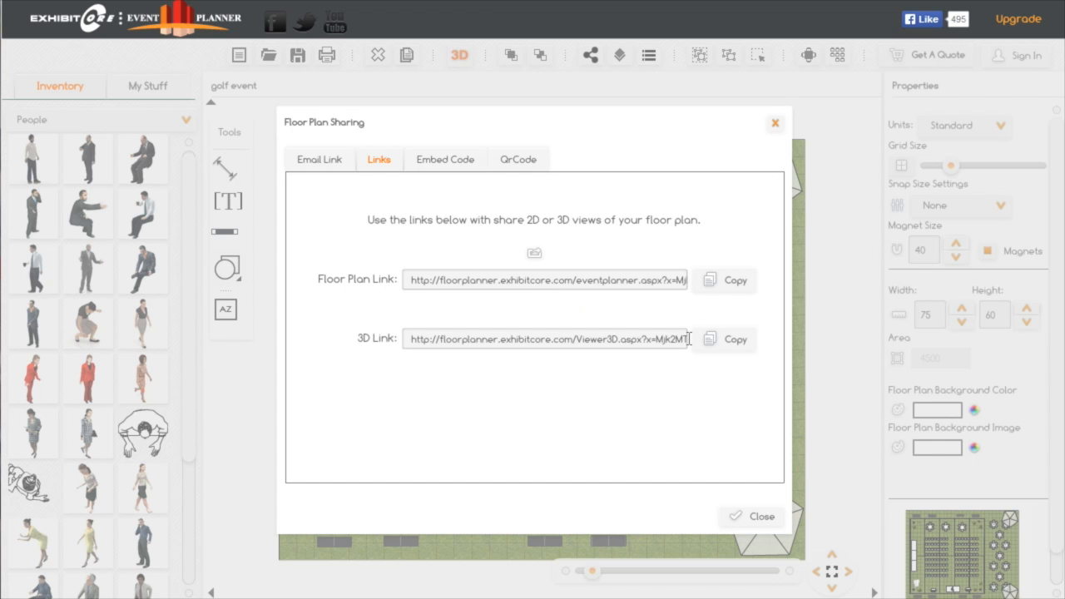
pyautogui.click(760, 519)
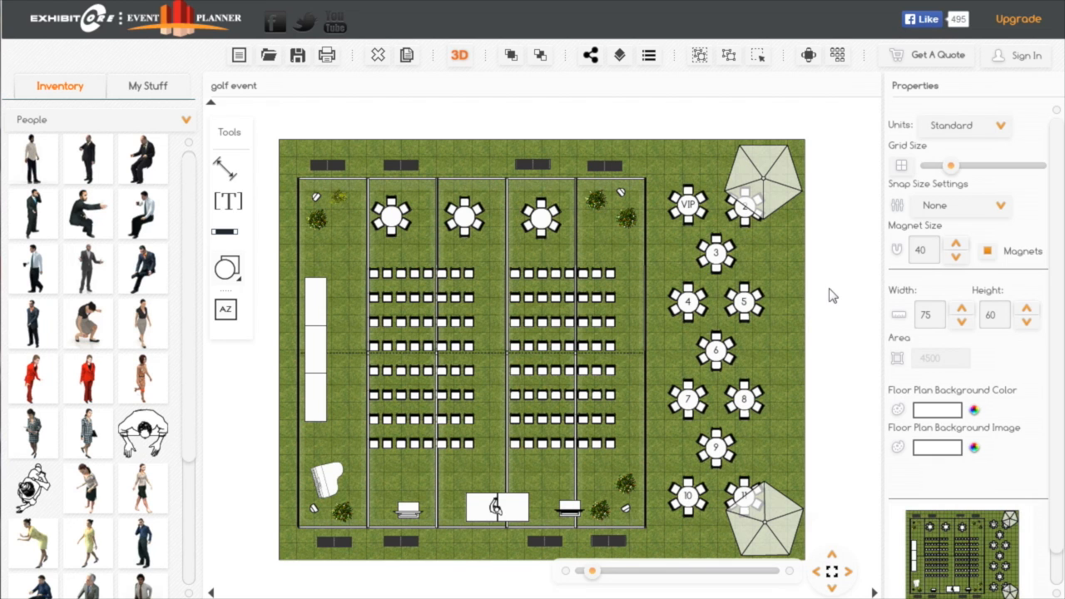
pyautogui.moveTo(833, 292); pyautogui.dragTo(849, 278)
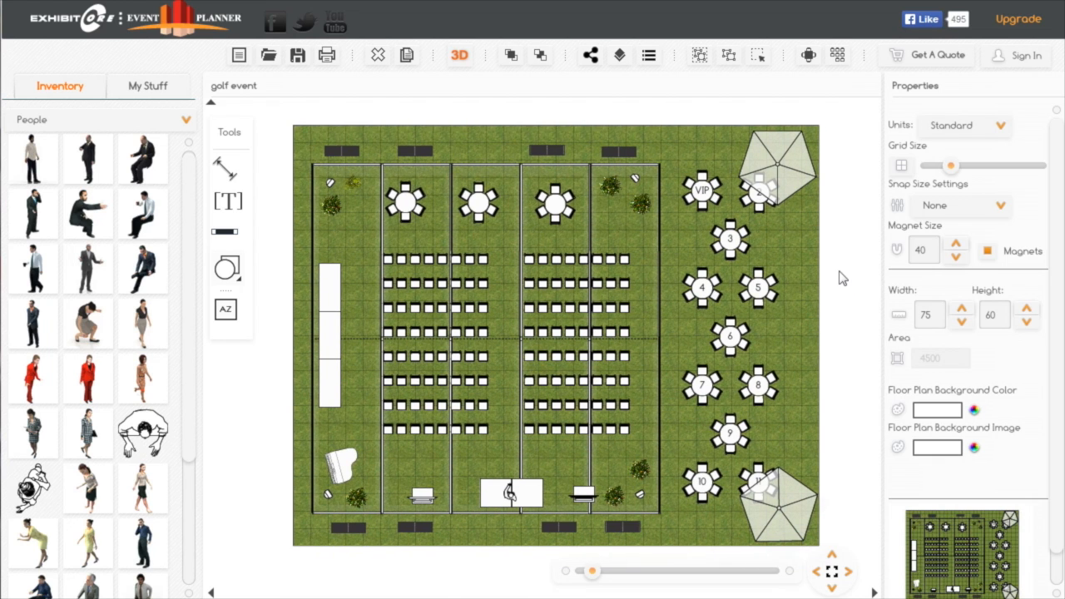